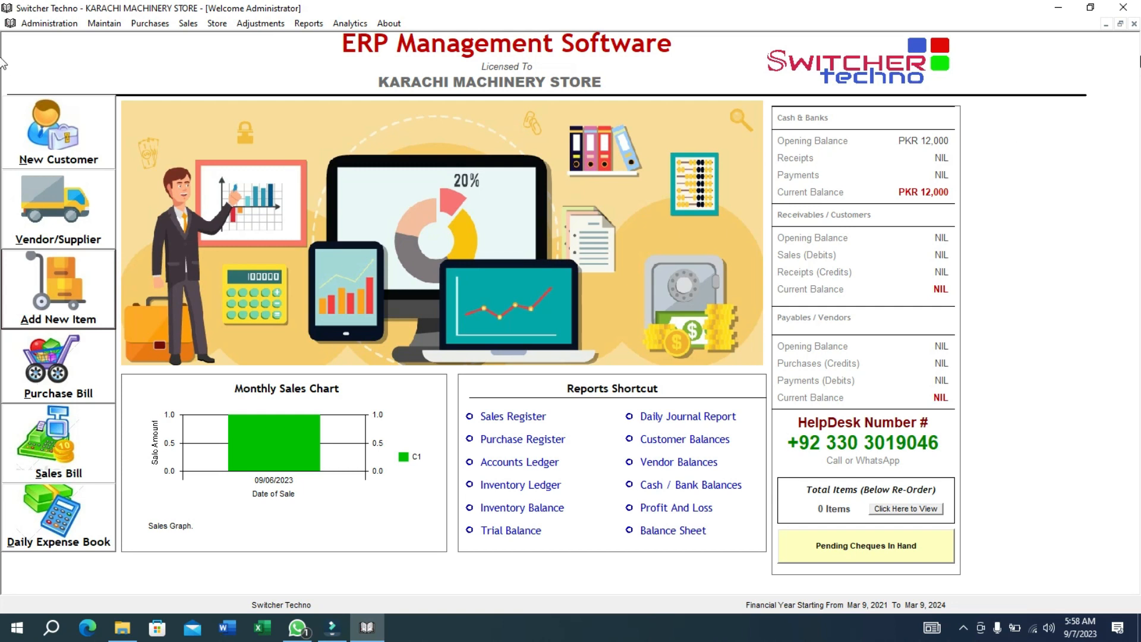
# Exit Switcher Techno ERP, leaving File Explorer on the ERP New Software folder.
pyautogui.click(1123, 8)
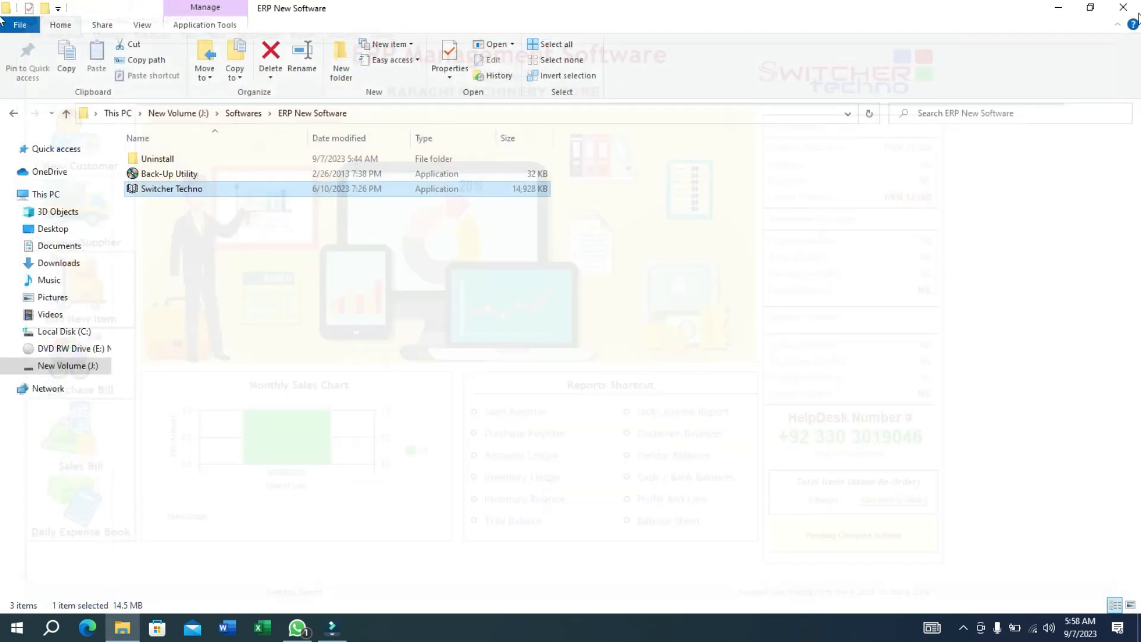
# Refresh the ERP New Software folder and relaunch the Switcher Techno application.
pyautogui.rightClick(453, 267)
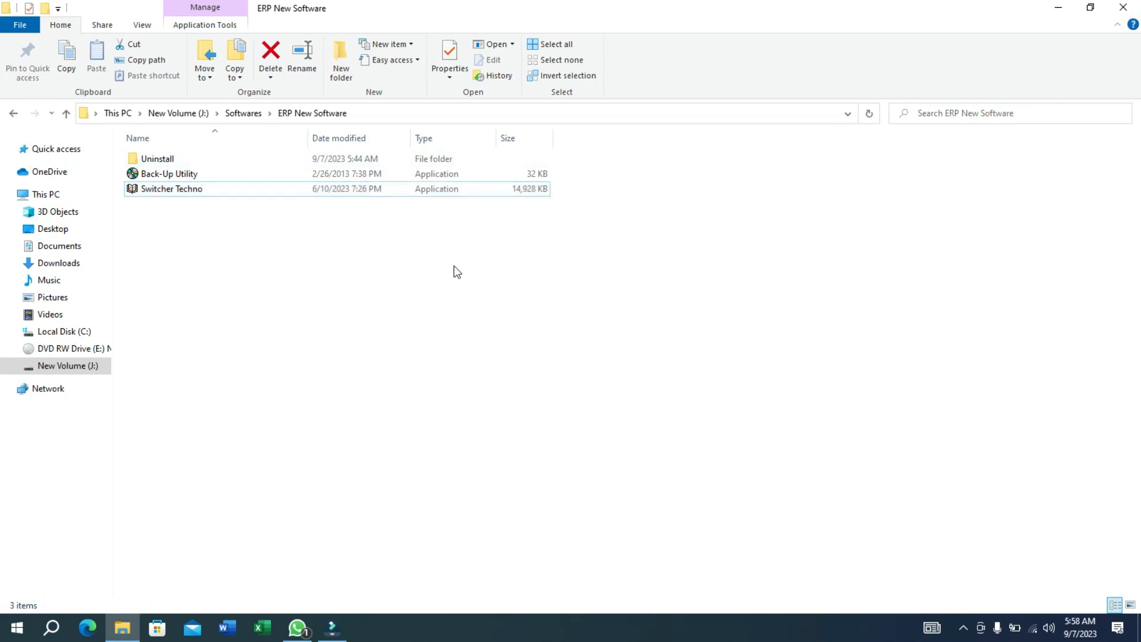
pyautogui.click(517, 325)
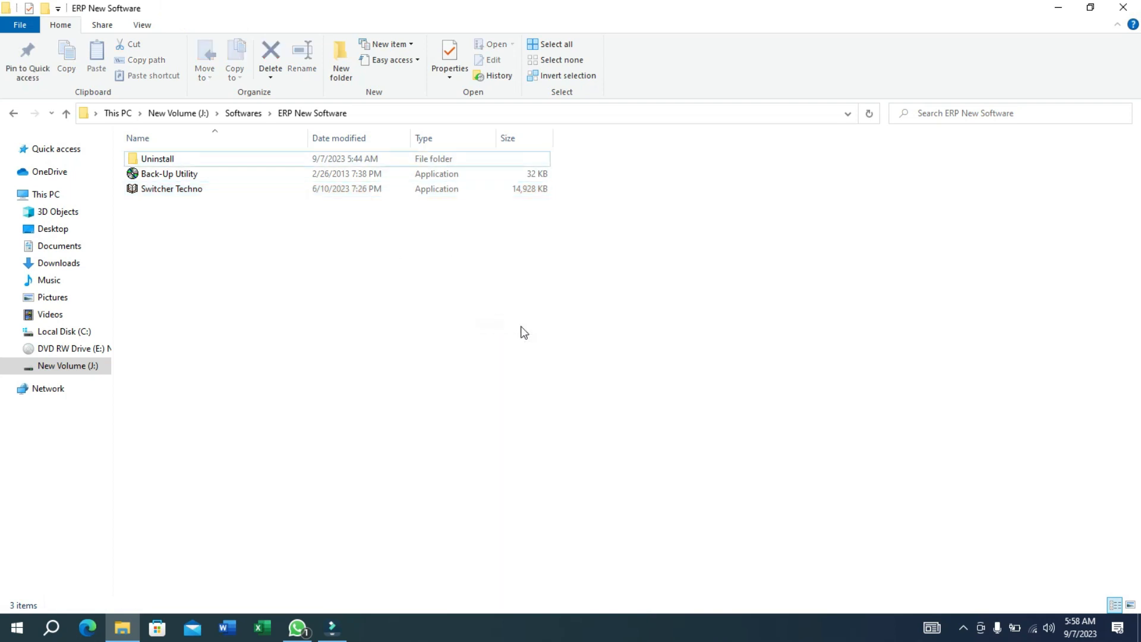
pyautogui.click(483, 195)
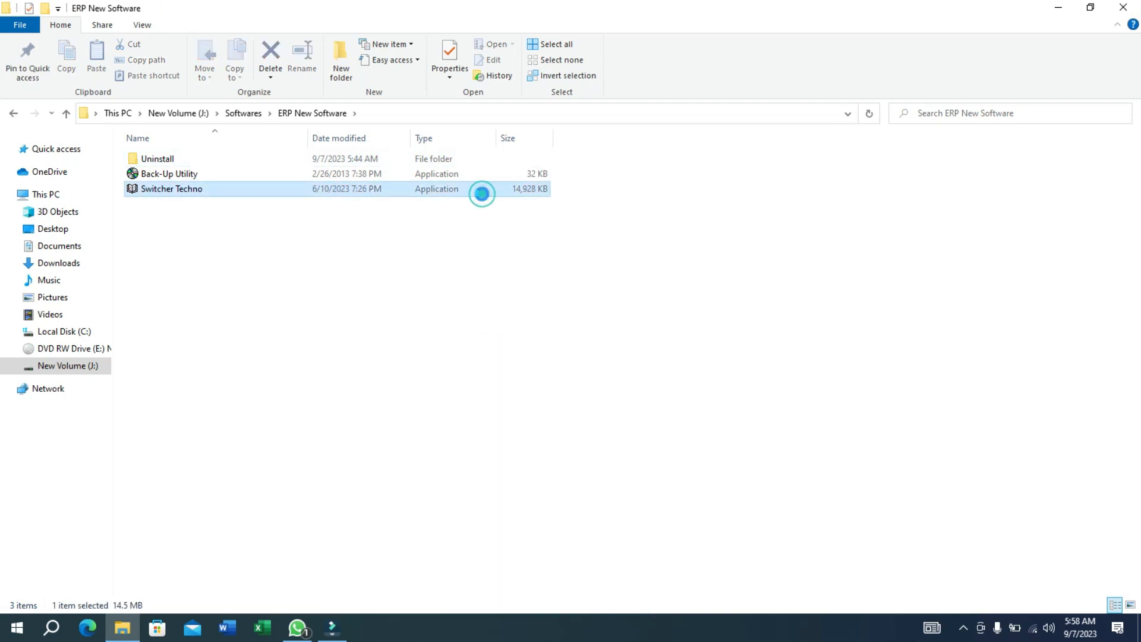
pyautogui.doubleClick(483, 196)
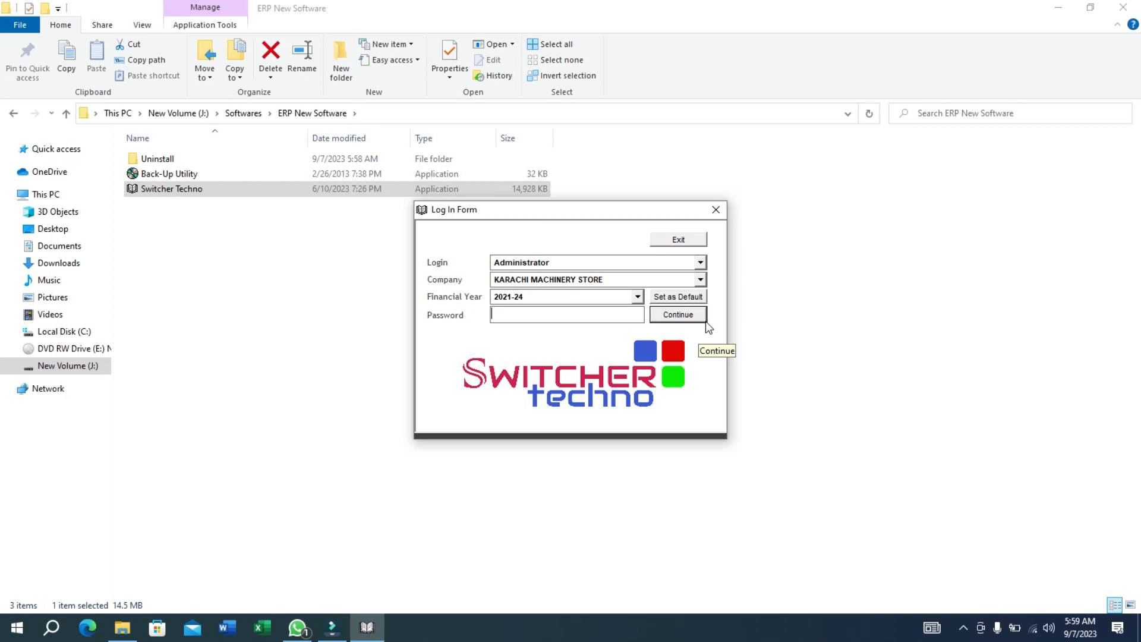
# Sign in as Administrator to KARACHI MACHINERY STORE for year 2021-24.
pyautogui.moveTo(585, 209); pyautogui.dragTo(539, 235)
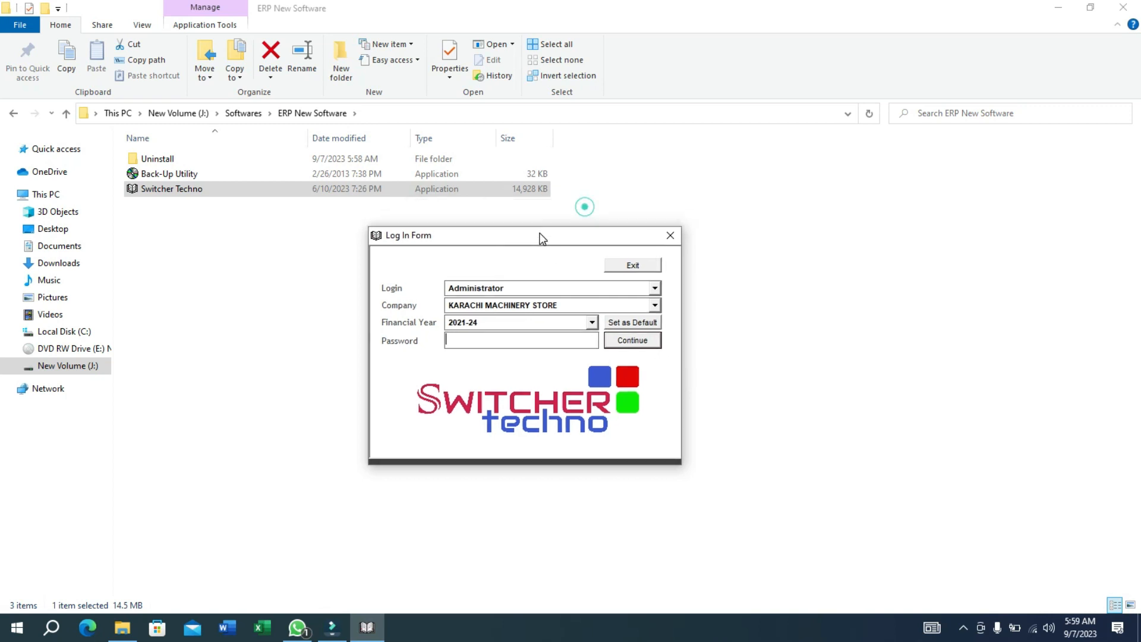
pyautogui.click(655, 289)
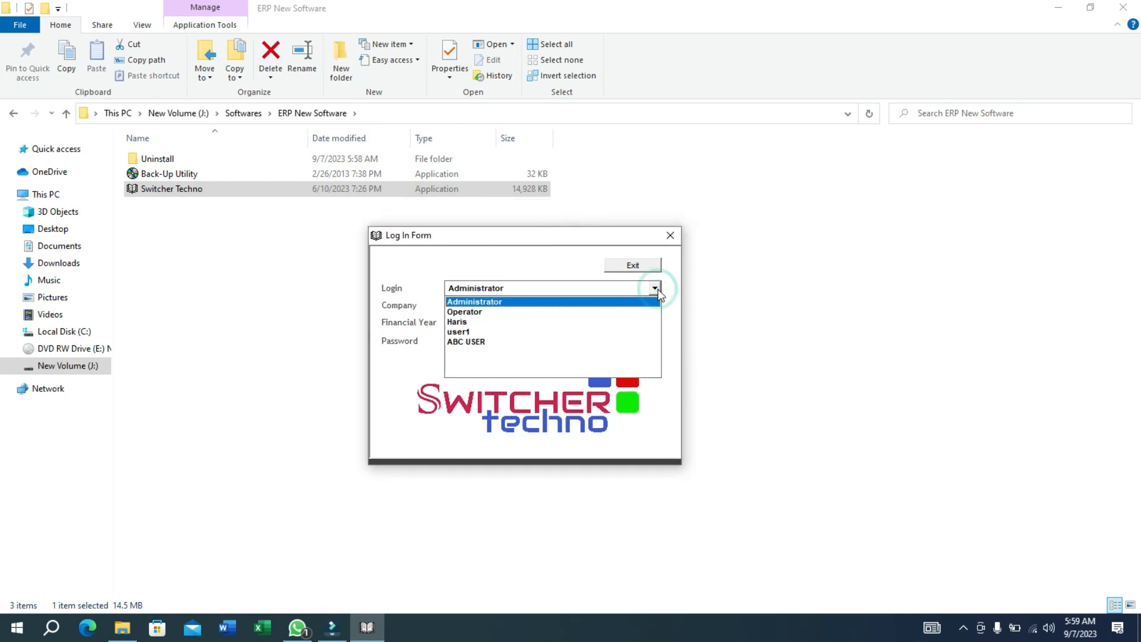
pyautogui.click(622, 301)
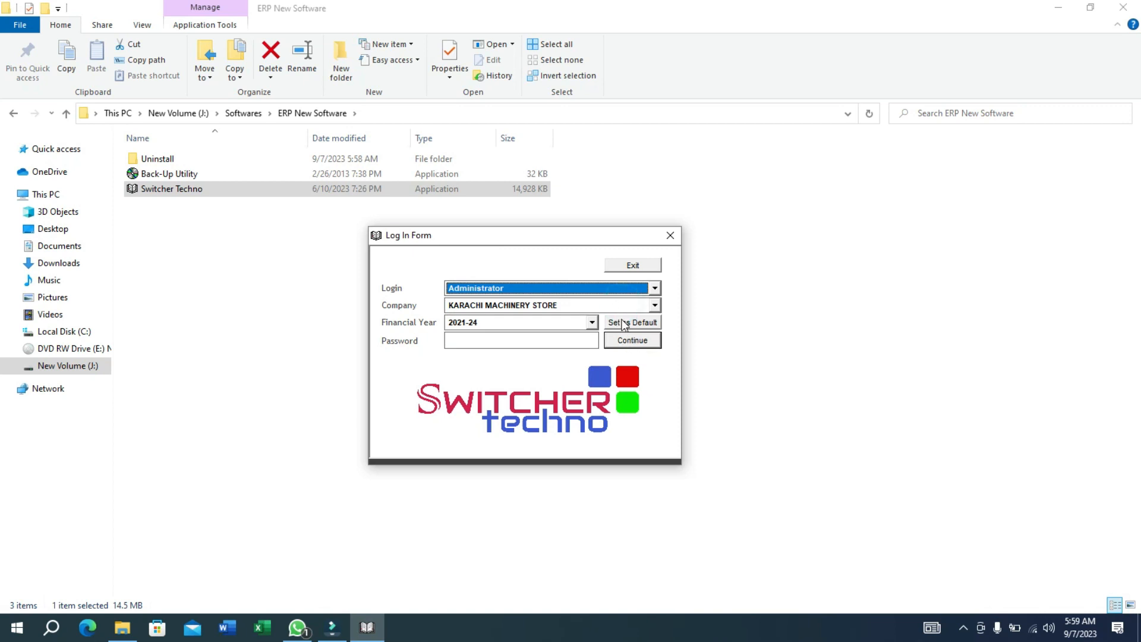
pyautogui.click(625, 346)
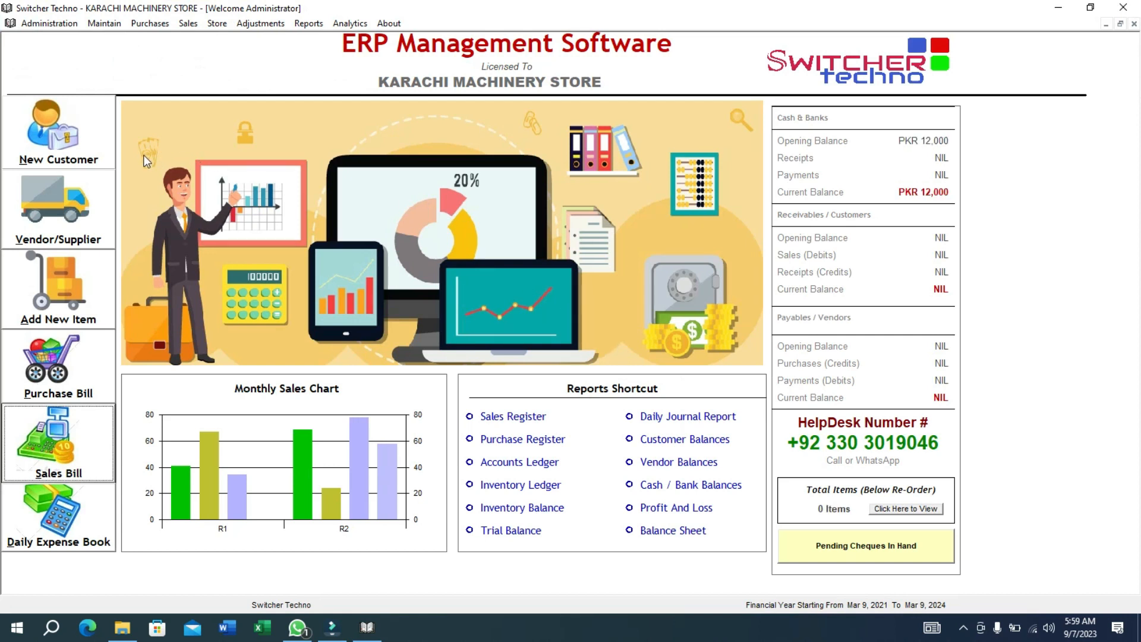
# Browse through the entries in the dashboard sidebar.
pyautogui.click(104, 151)
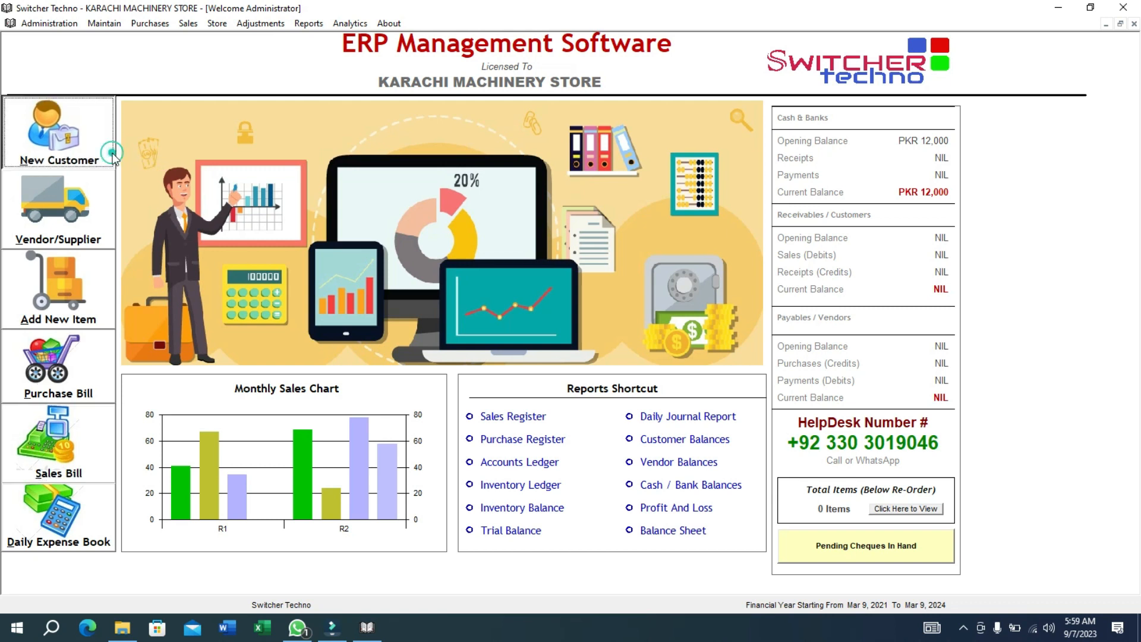
pyautogui.click(58, 189)
pyautogui.click(97, 315)
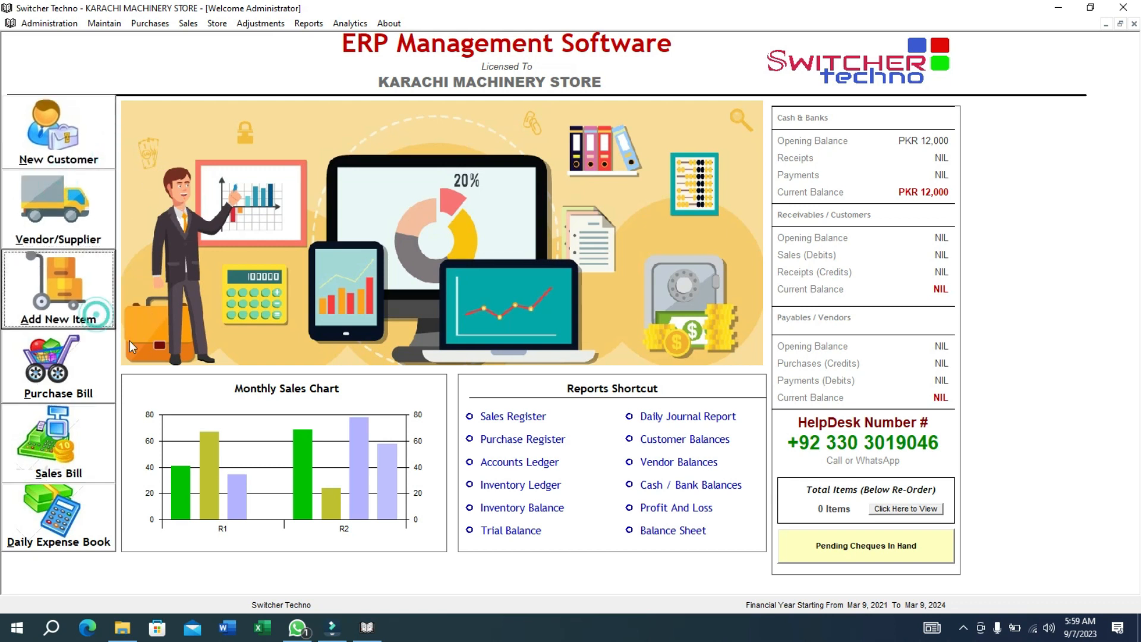
pyautogui.click(84, 387)
pyautogui.click(99, 458)
pyautogui.click(70, 510)
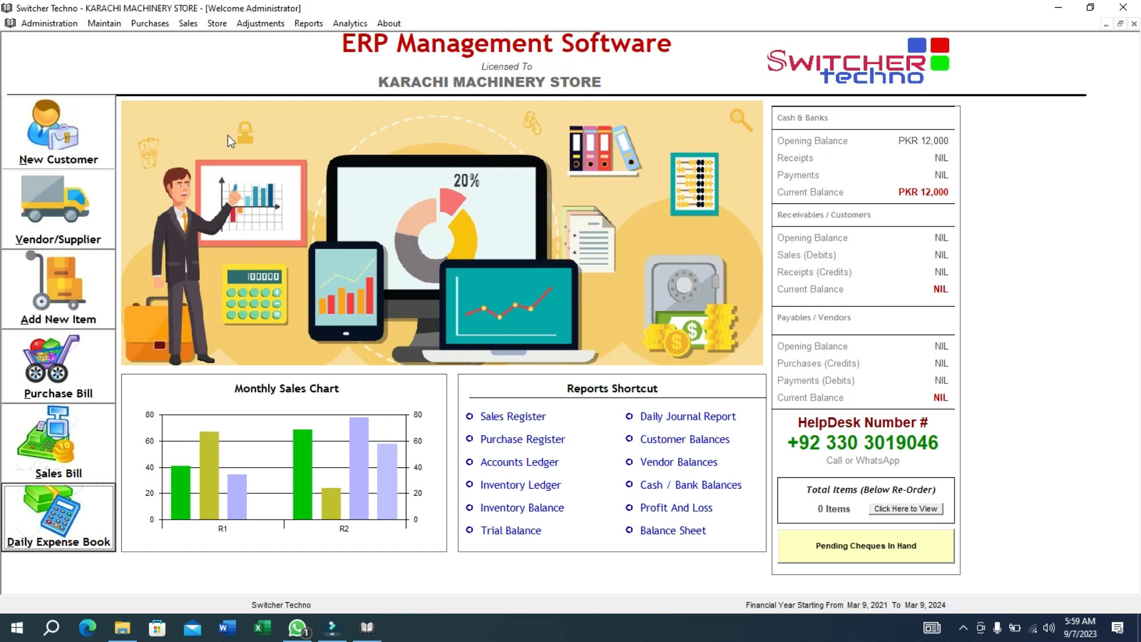
# Review the two existing jobs under Maintain > Jobs, then open the customers form.
pyautogui.click(104, 23)
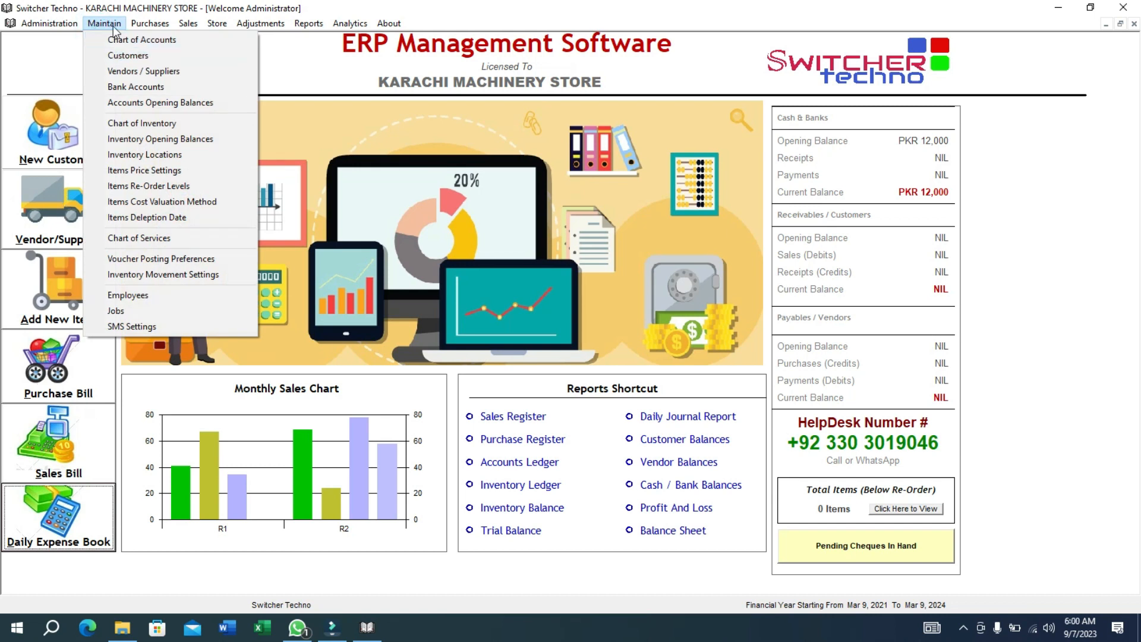
pyautogui.click(181, 309)
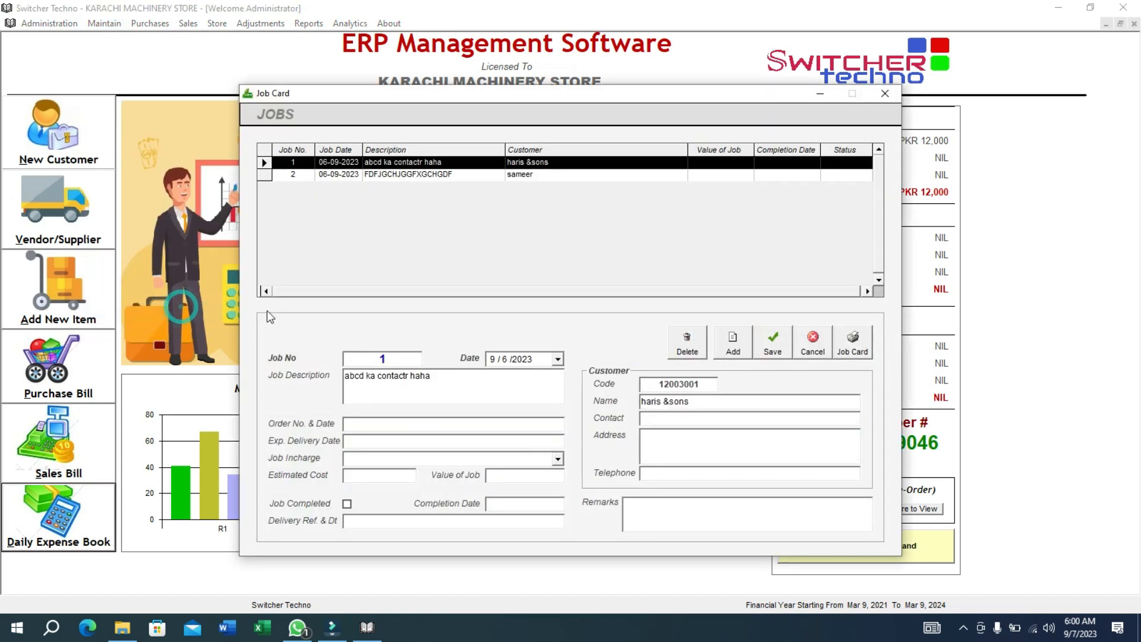
pyautogui.click(871, 98)
pyautogui.click(86, 158)
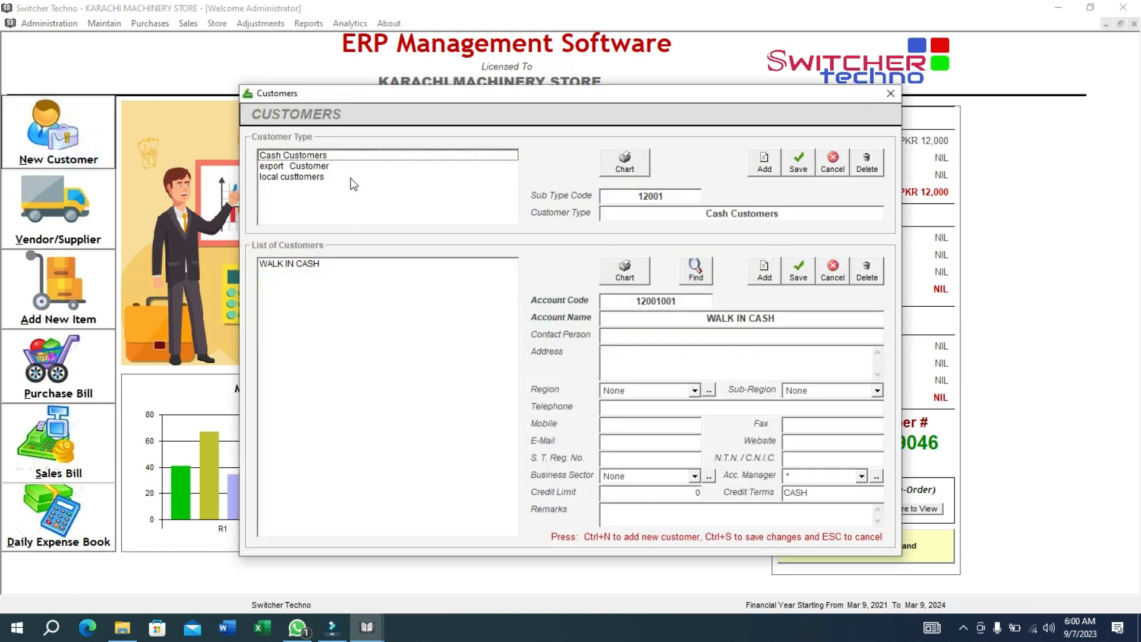
# Start a local custtomers record for abcd company with address and region Karachi/DHA.
pyautogui.click(350, 176)
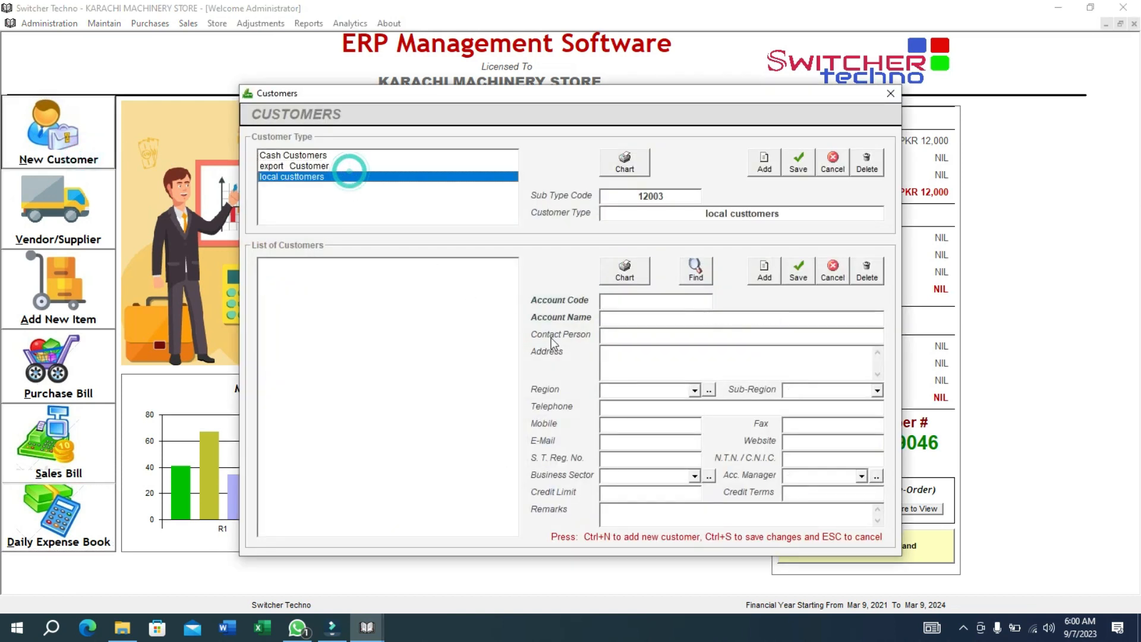
pyautogui.click(756, 277)
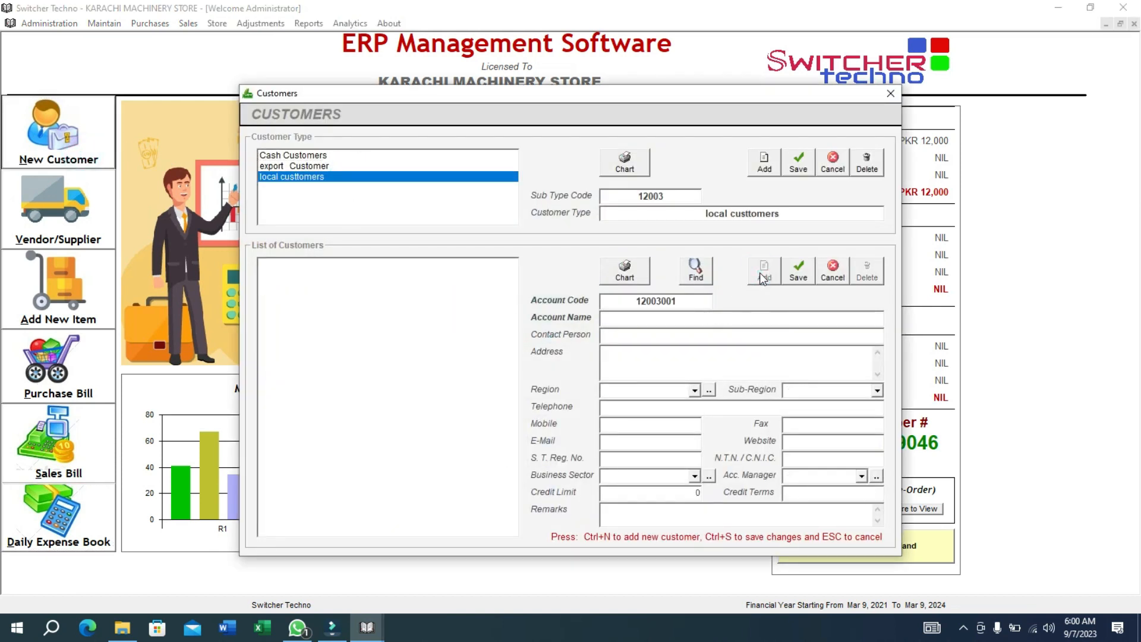
pyautogui.write('abcd company')
pyautogui.click(602, 352)
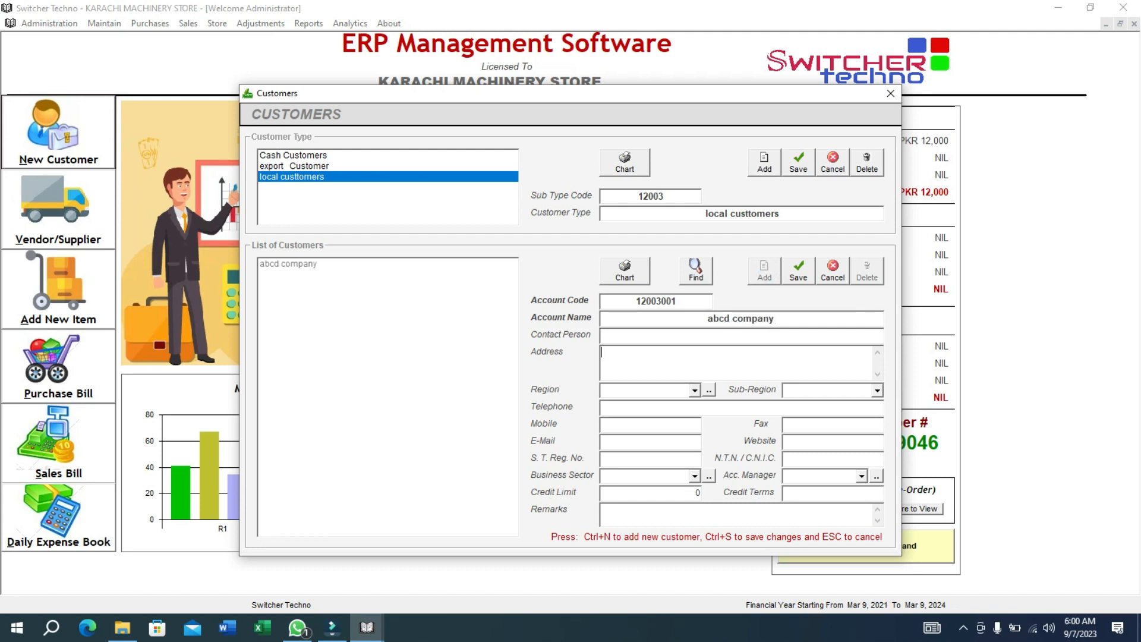
pyautogui.write('adkjasdash')
pyautogui.press('Tab')
pyautogui.press('Down')
pyautogui.press('Down')
pyautogui.press('Down')
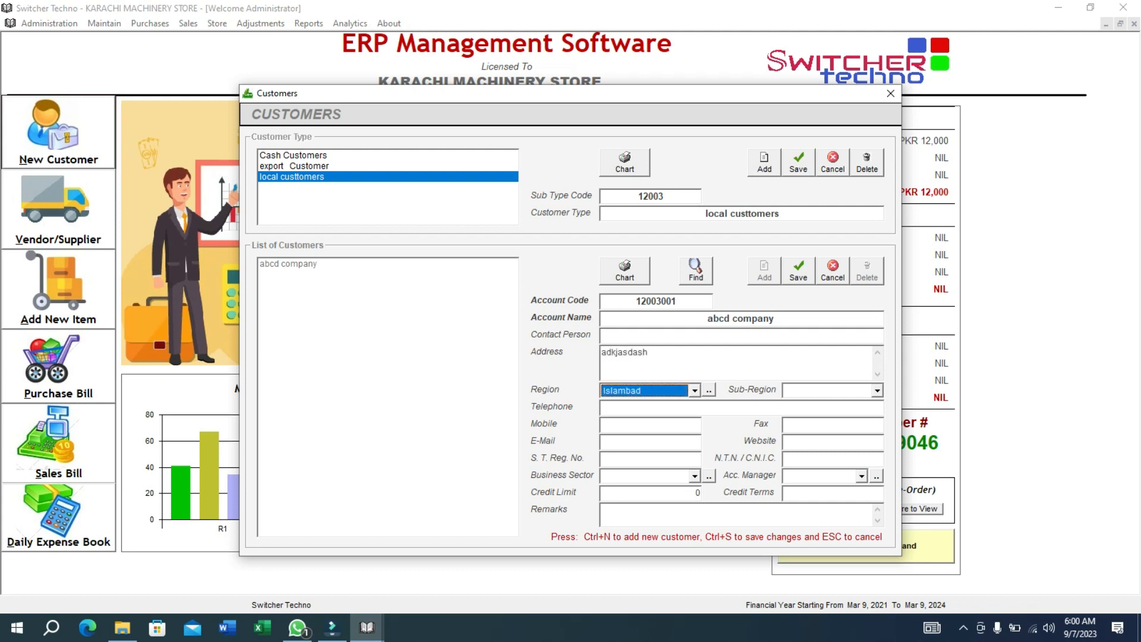
pyautogui.press('Tab')
pyautogui.press('Down')
pyautogui.press('Tab')
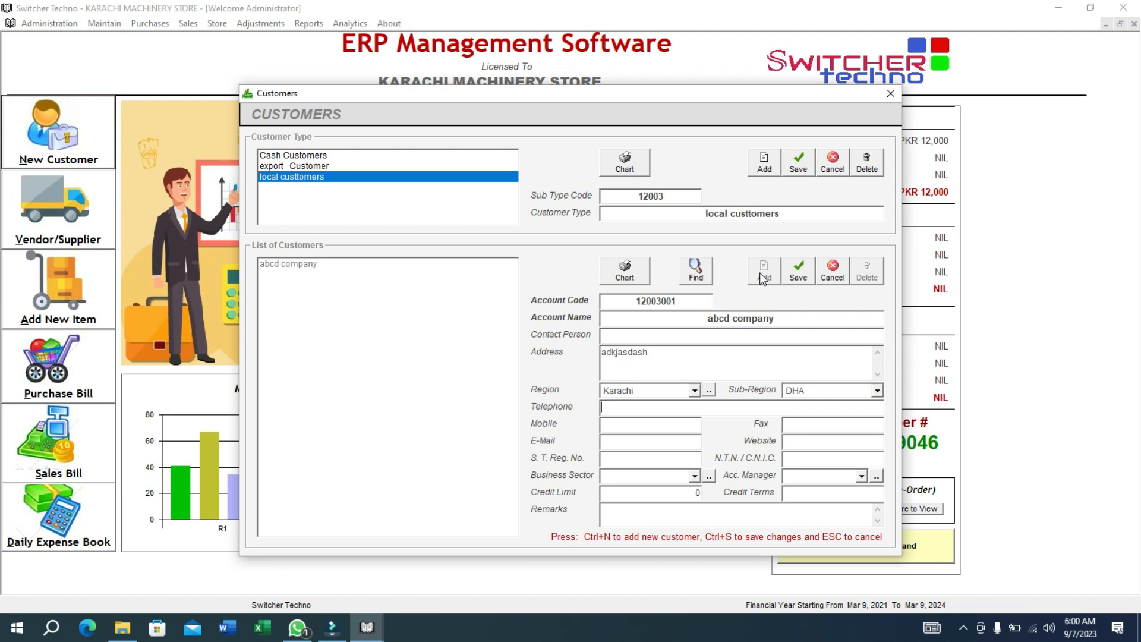
# Enter the customer's telephone and mobile numbers, save the record, and close Customers.
pyautogui.press('Tab')
pyautogui.write('632')
pyautogui.press('Tab')
pyautogui.write('06')
pyautogui.press('Tab')
pyautogui.write('5\t6\t6')
pyautogui.press('Tab')
pyautogui.write('26')
pyautogui.press('Tab')
pyautogui.press('Down')
pyautogui.press('Tab')
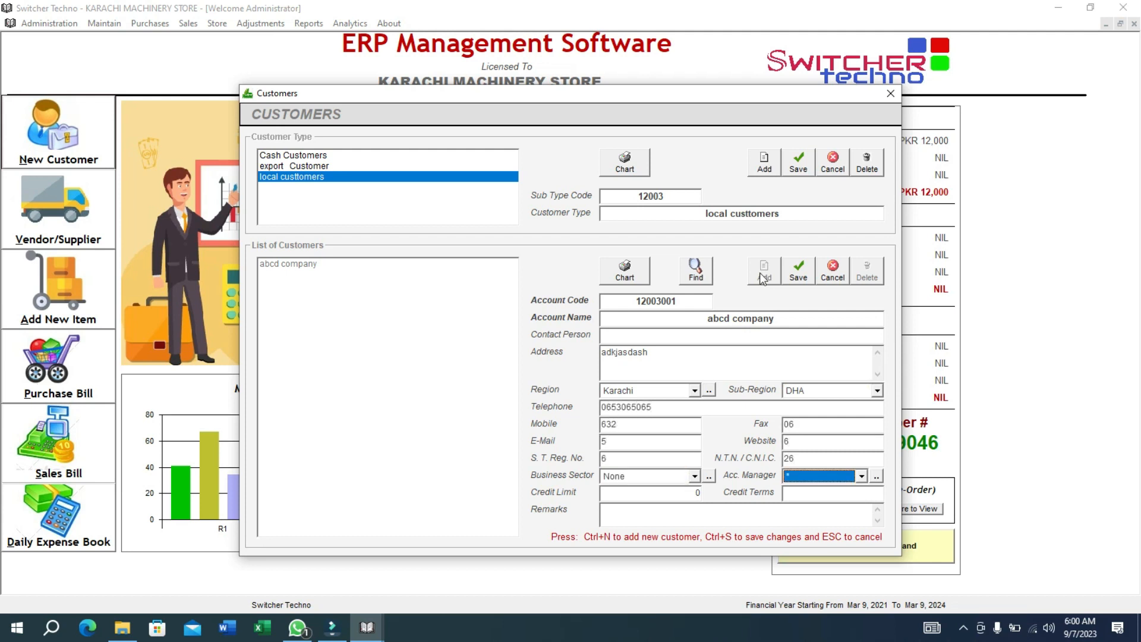
pyautogui.hotkey('ctrl', 's')
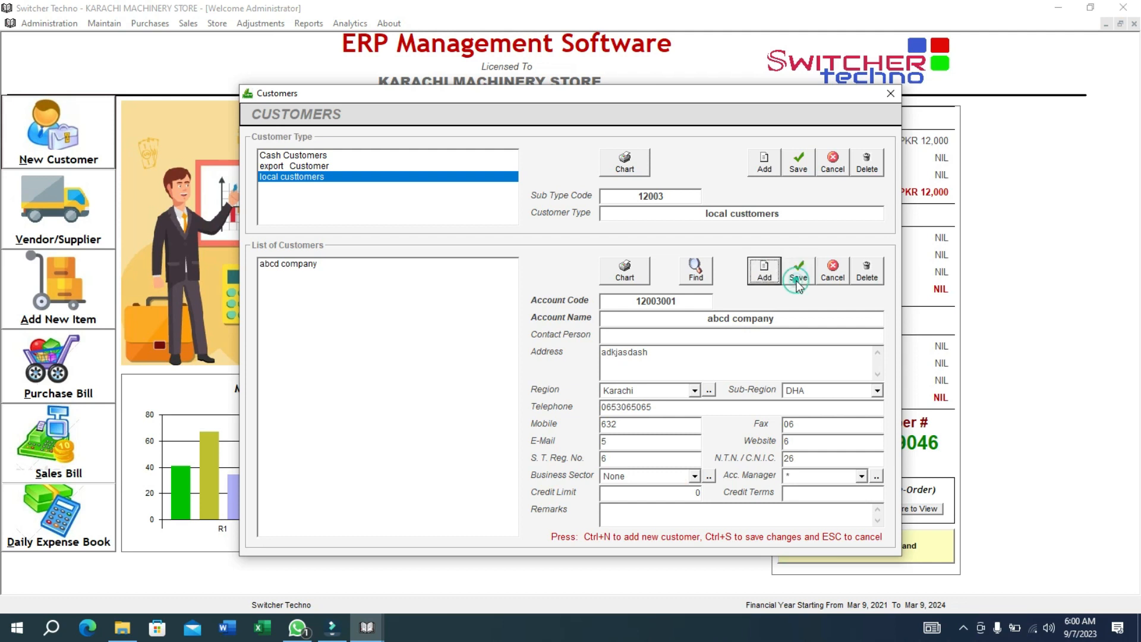
pyautogui.click(479, 265)
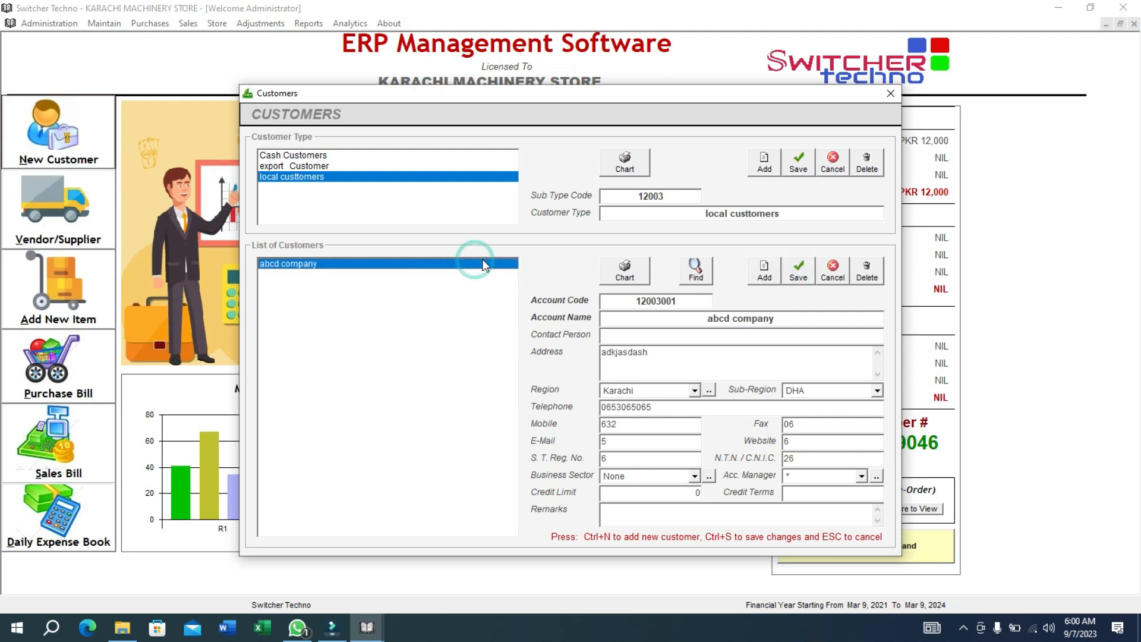
pyautogui.click(890, 94)
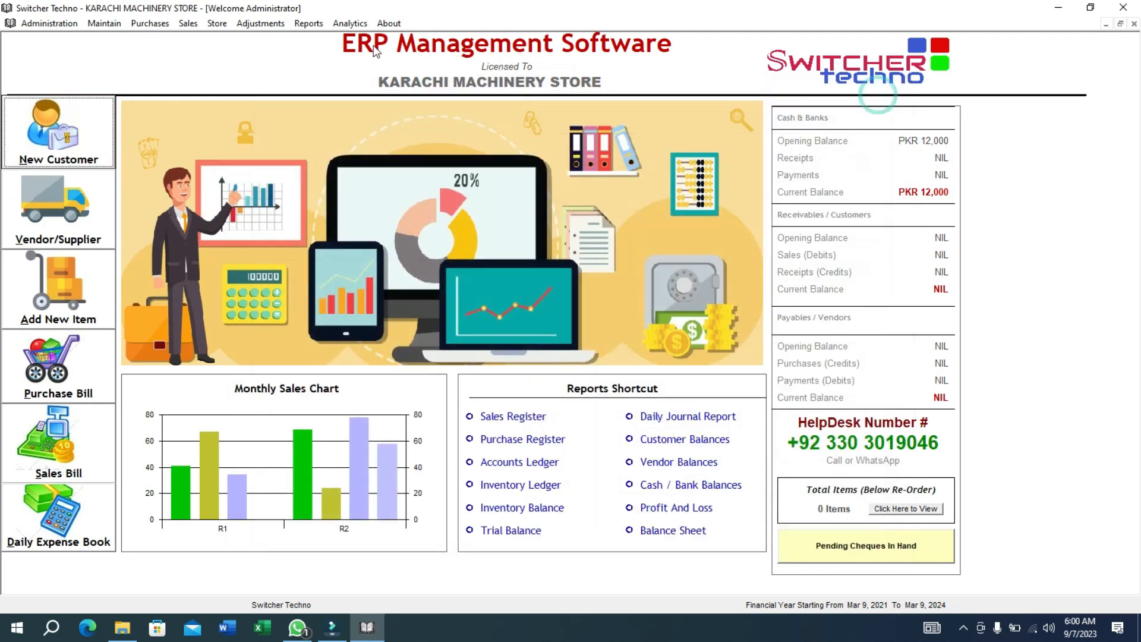
# Start a new job in Job Card for customer 12003001 abcd company.
pyautogui.click(119, 24)
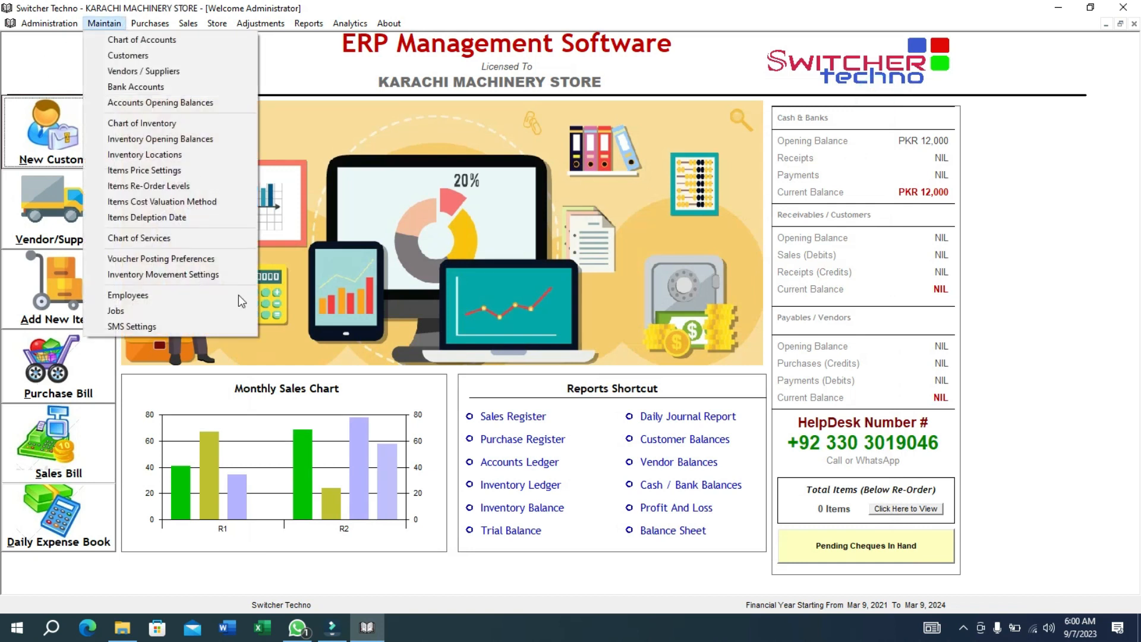
pyautogui.click(211, 309)
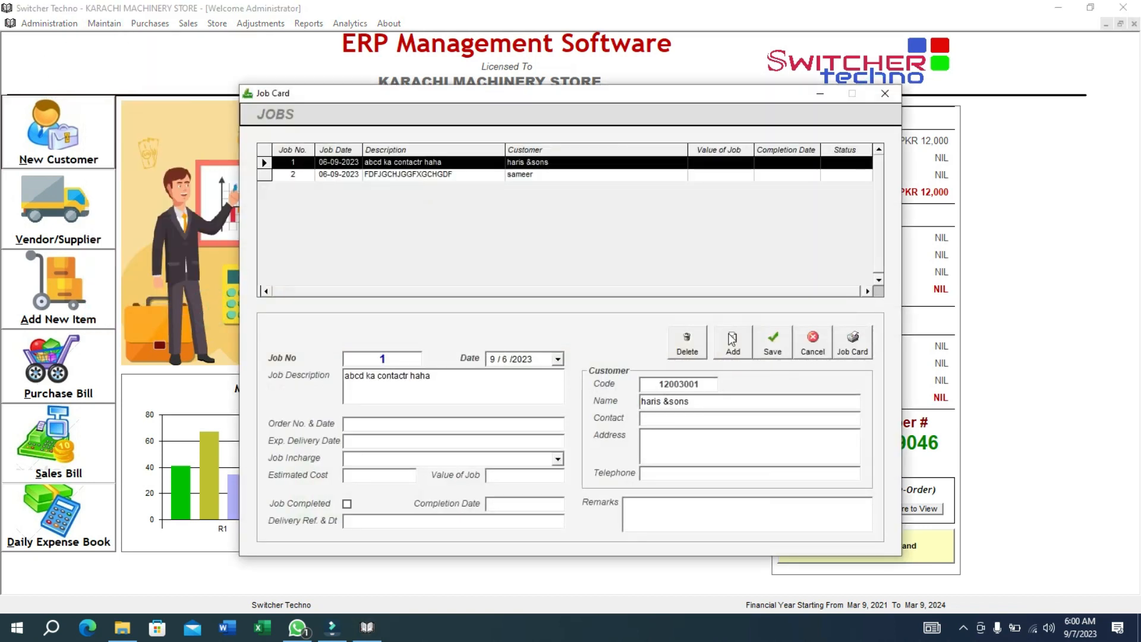
pyautogui.click(732, 340)
pyautogui.click(693, 382)
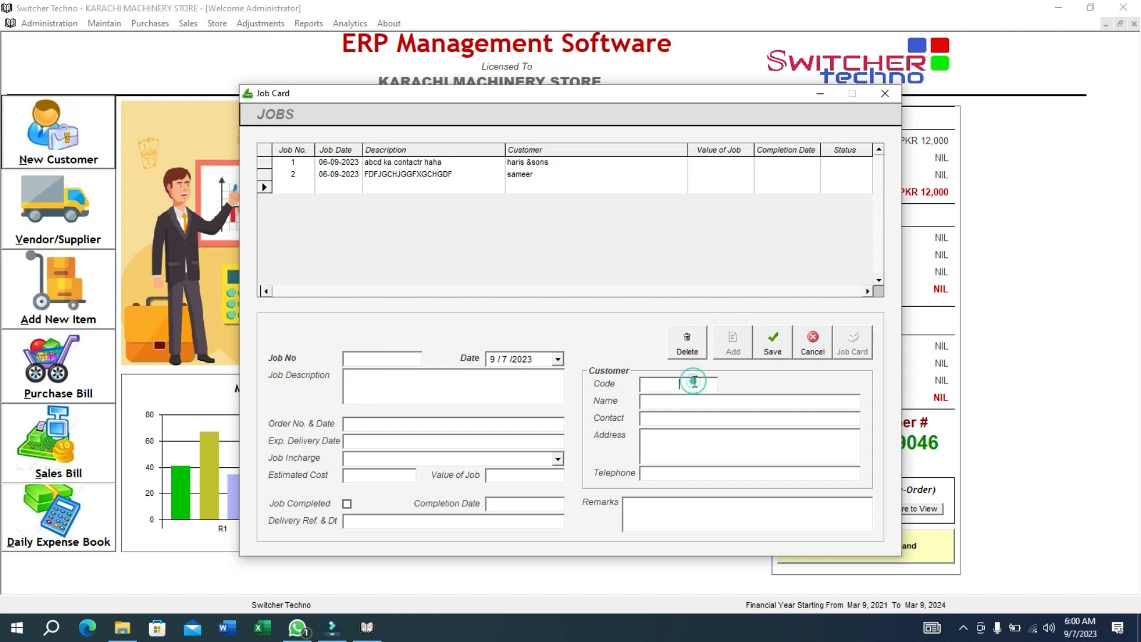
pyautogui.write('A')
pyautogui.press('Down')
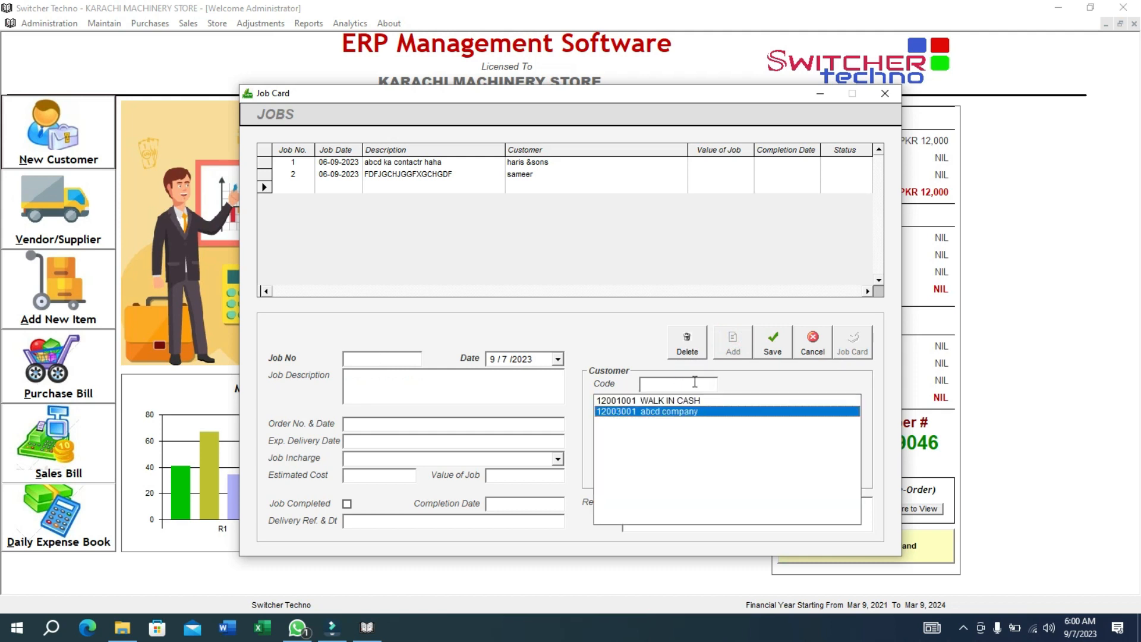
pyautogui.press('Return')
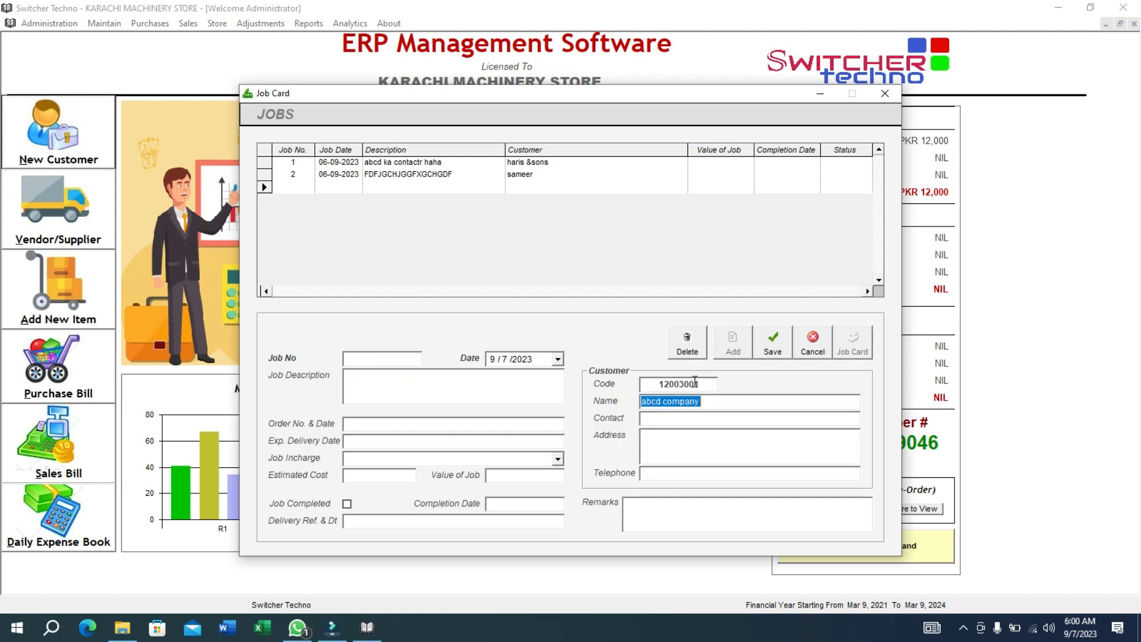
# Describe job 3 as DHA BANGLOW CONSTURCTION, save it, and close Job Card.
pyautogui.click(368, 360)
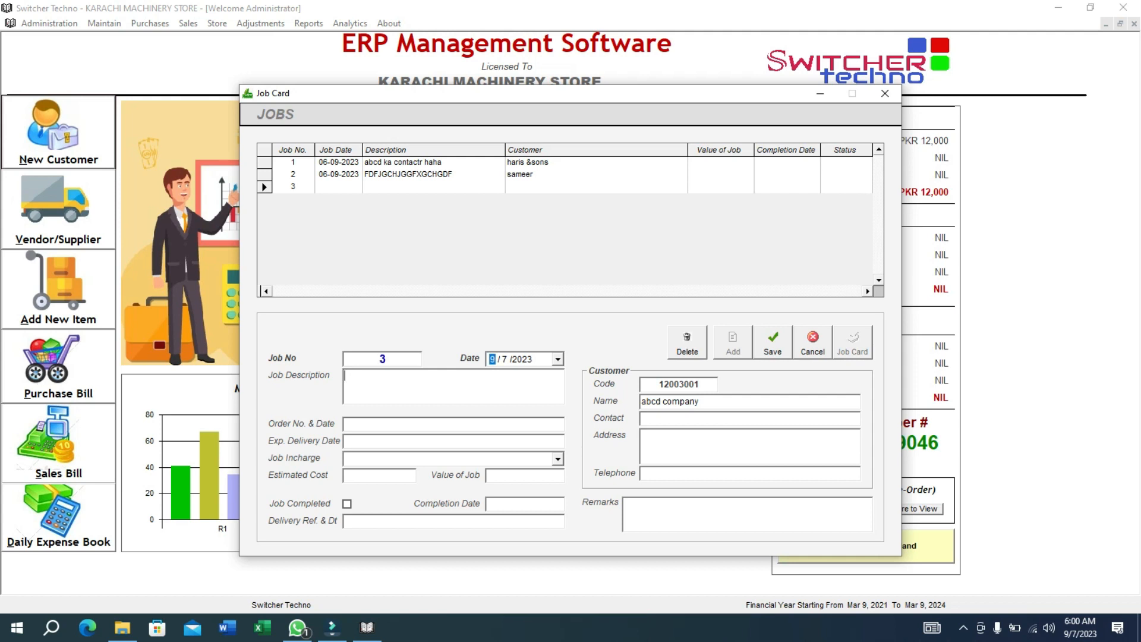
pyautogui.click(368, 360)
pyautogui.write('DHA BANGLOW ')
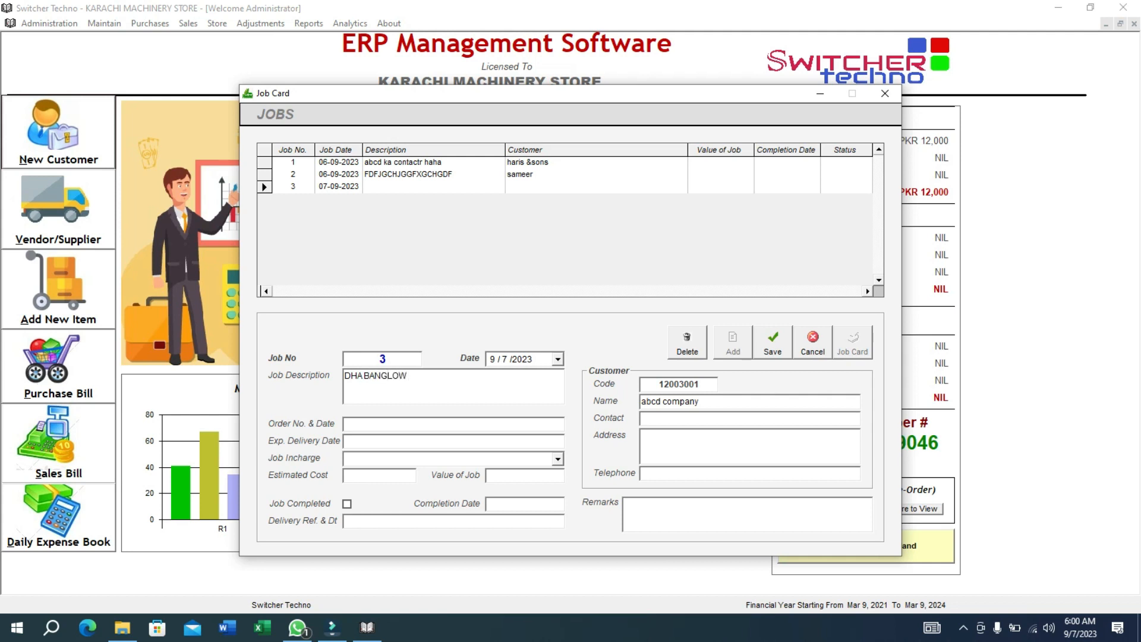
pyautogui.write('CONSTURCTION')
pyautogui.press('Tab')
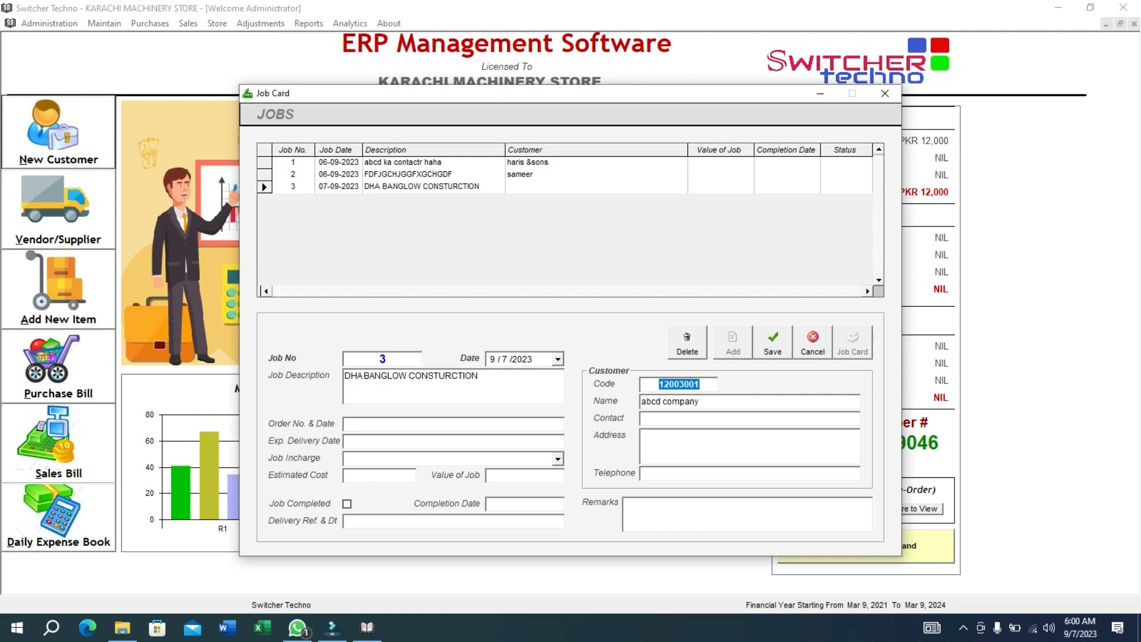
pyautogui.click(770, 345)
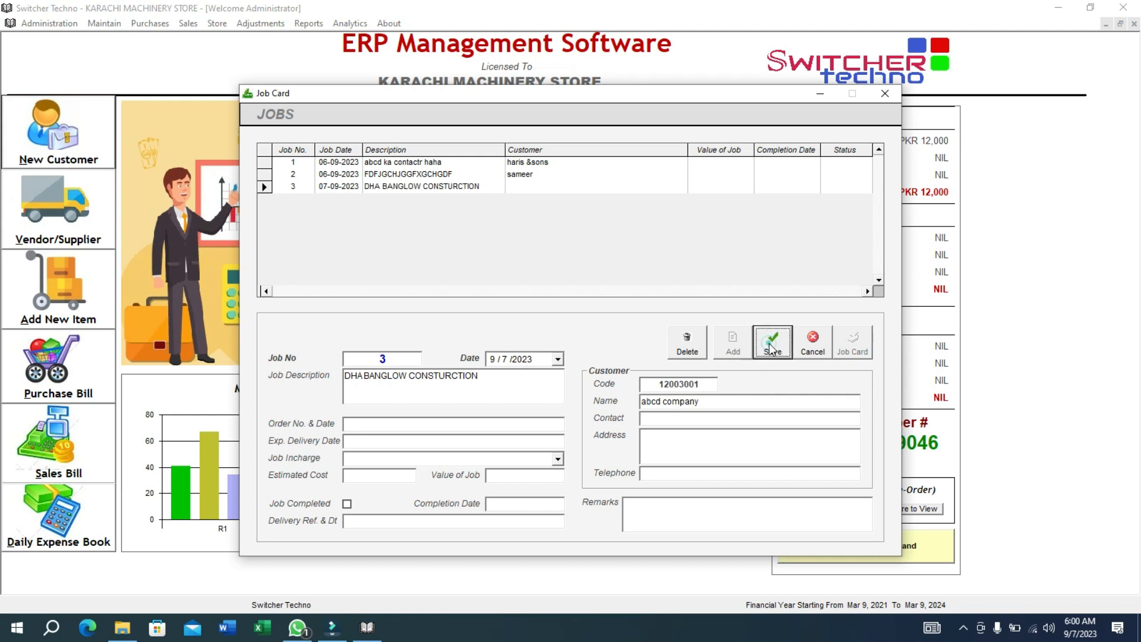
pyautogui.click(469, 186)
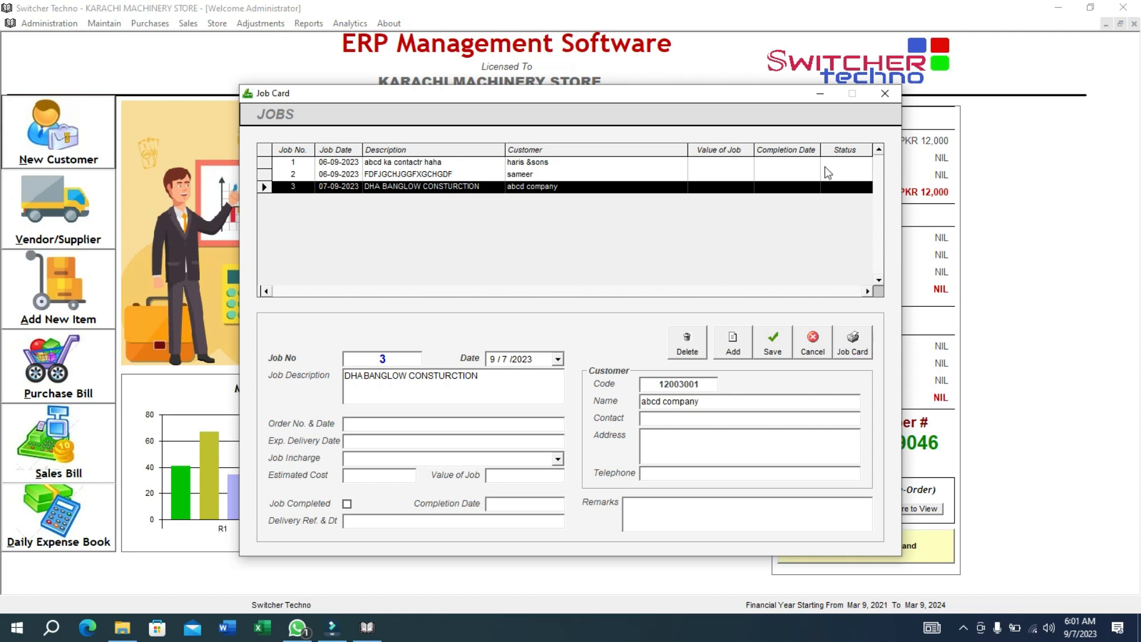
pyautogui.click(884, 94)
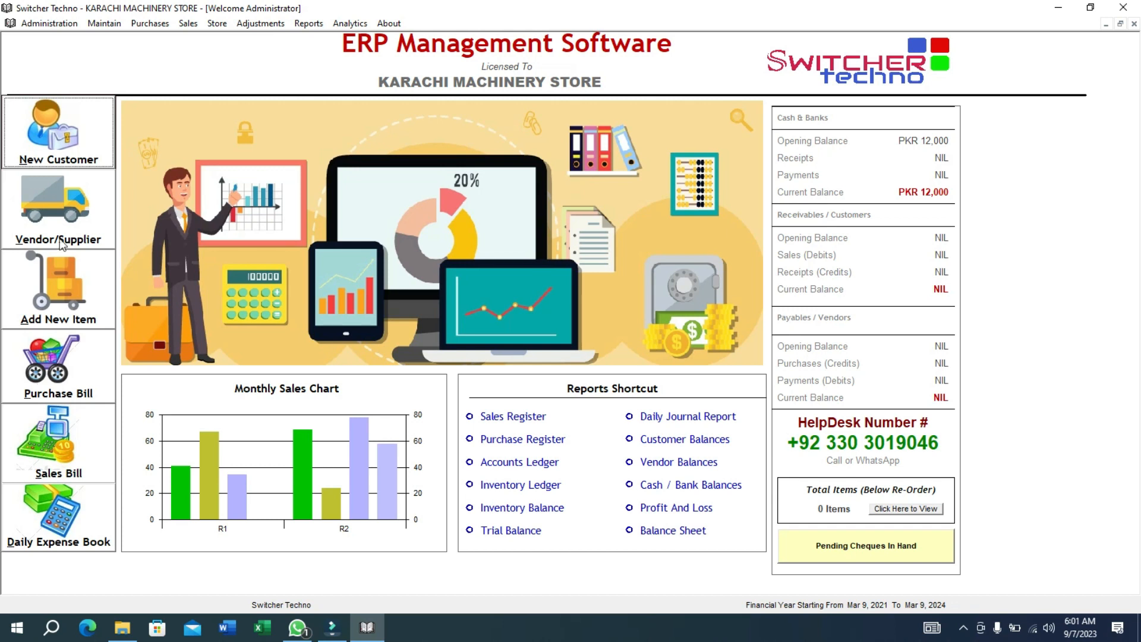
# Add a Credit Vendors account with the vendor's name, save it, and close Vendors / Suppliers.
pyautogui.click(69, 213)
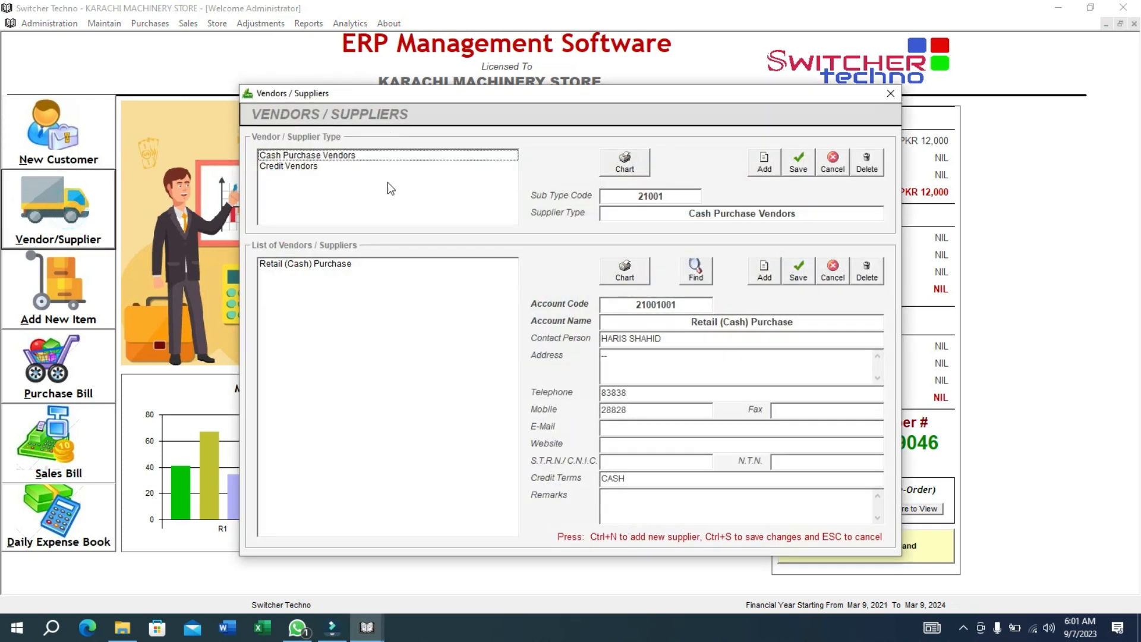
pyautogui.click(350, 167)
pyautogui.click(761, 280)
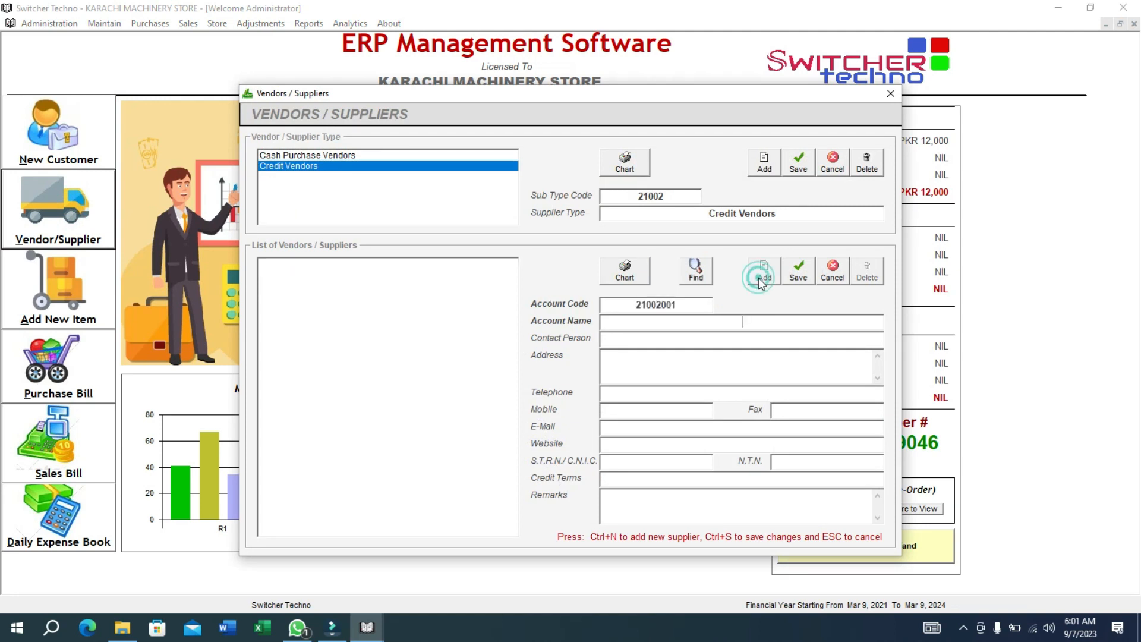
pyautogui.write('SAEED')
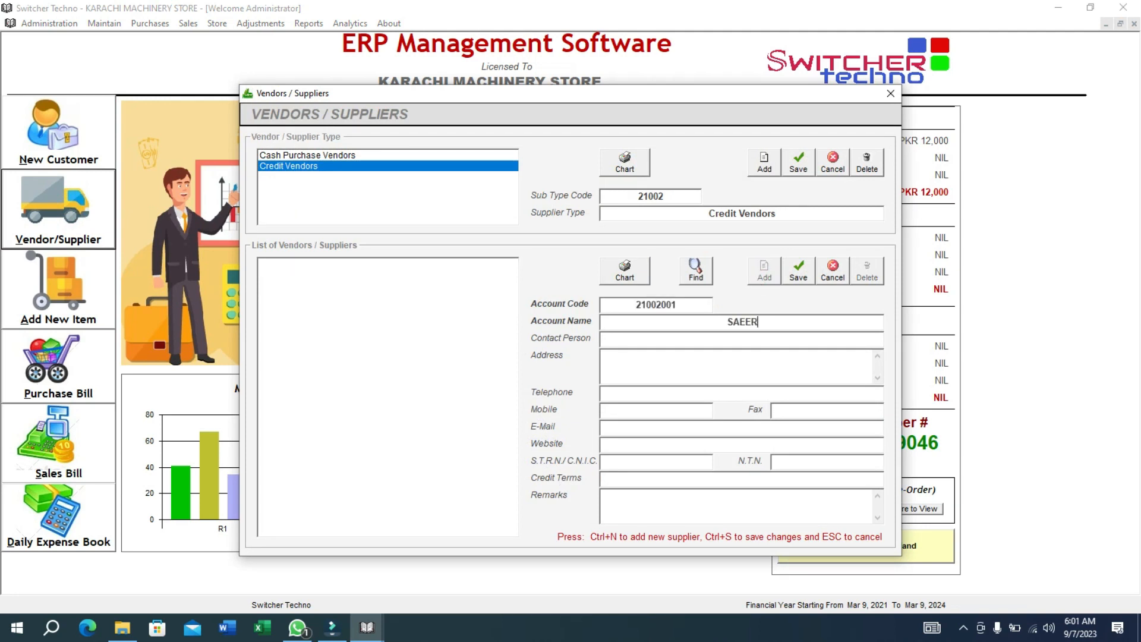
pyautogui.press('BackSpace')
pyautogui.press('BackSpace')
pyautogui.press('BackSpace')
pyautogui.press('BackSpace')
pyautogui.press('BackSpace')
pyautogui.write('FURKAN')
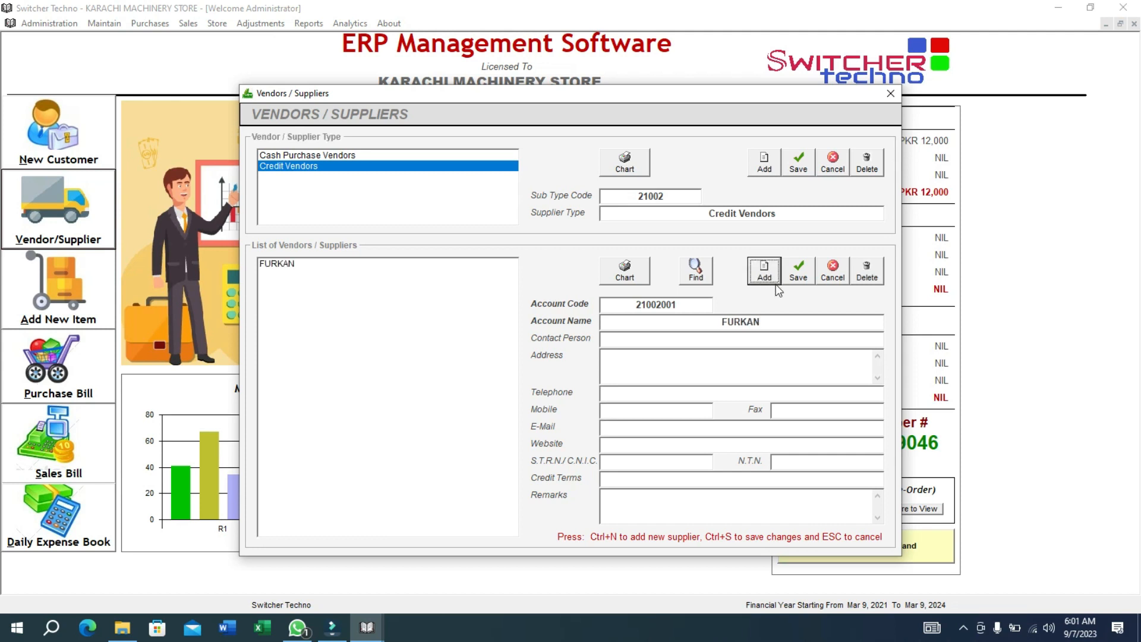
pyautogui.click(804, 273)
pyautogui.click(891, 92)
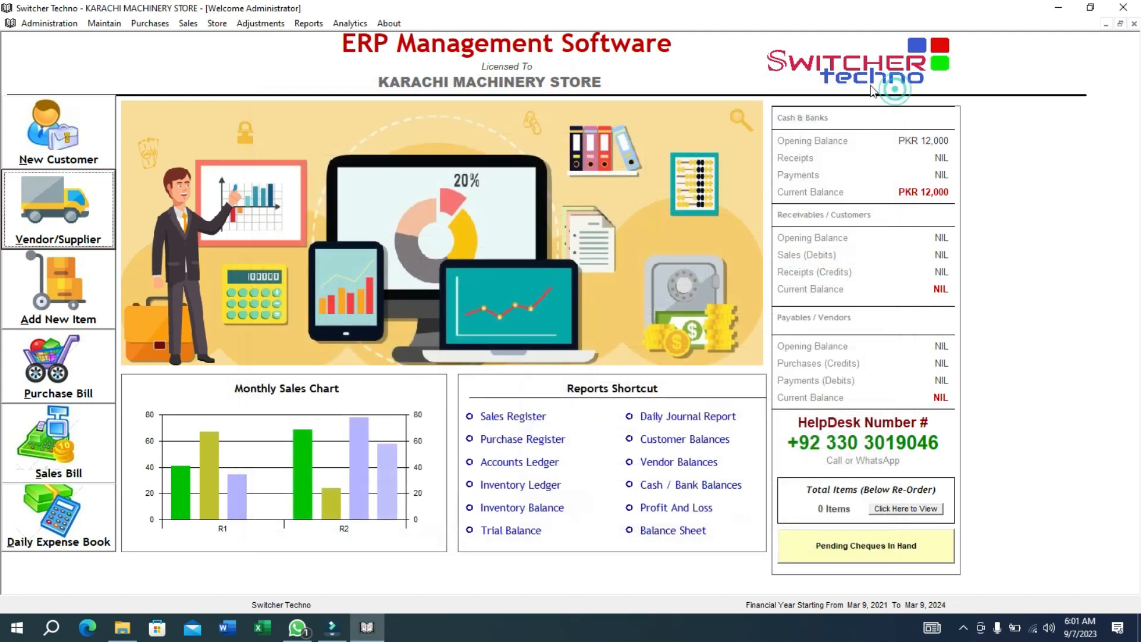
# Dismiss the binding error and add main inventory category 01 RAW MATERAAL.
pyautogui.click(26, 282)
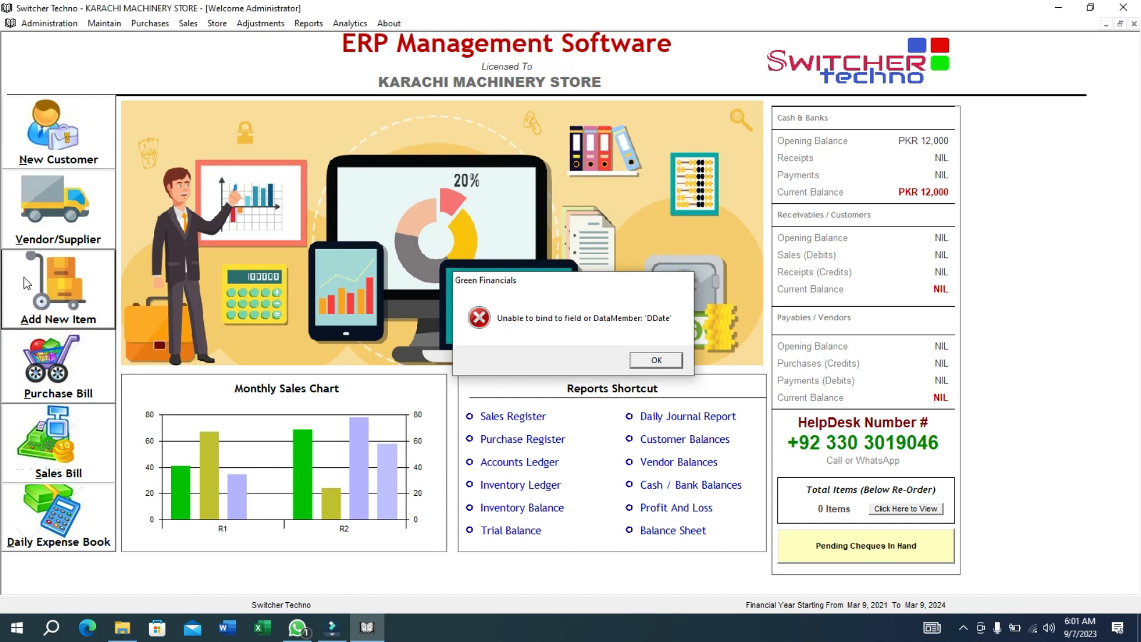
pyautogui.press('Return')
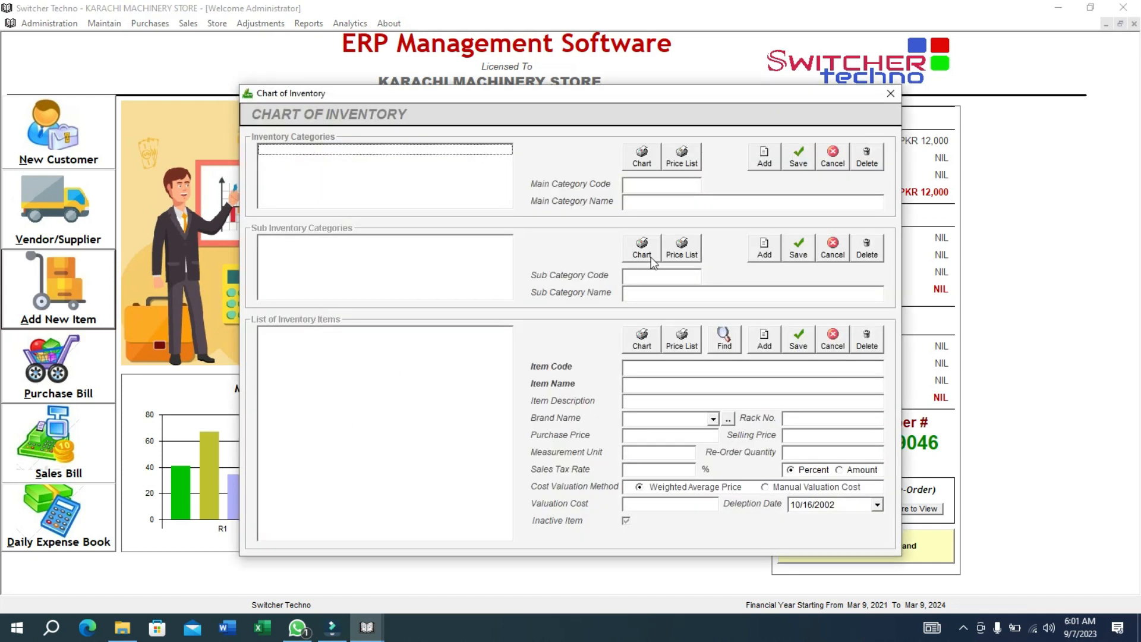
pyautogui.click(764, 158)
pyautogui.write('01')
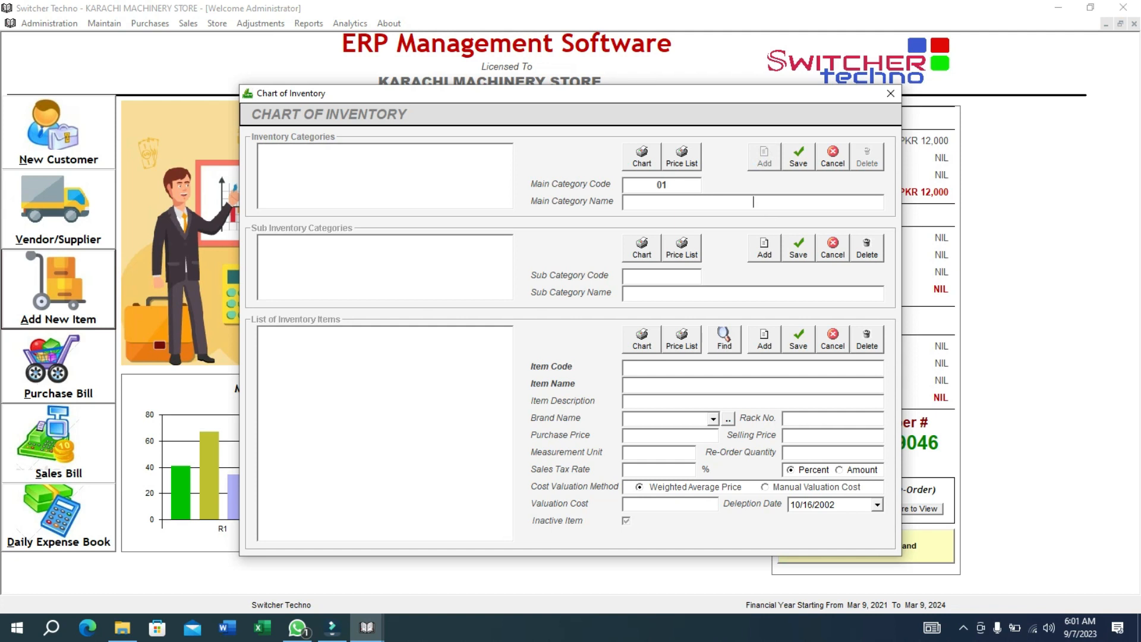
pyautogui.write('RAW MATERAAL')
pyautogui.click(798, 158)
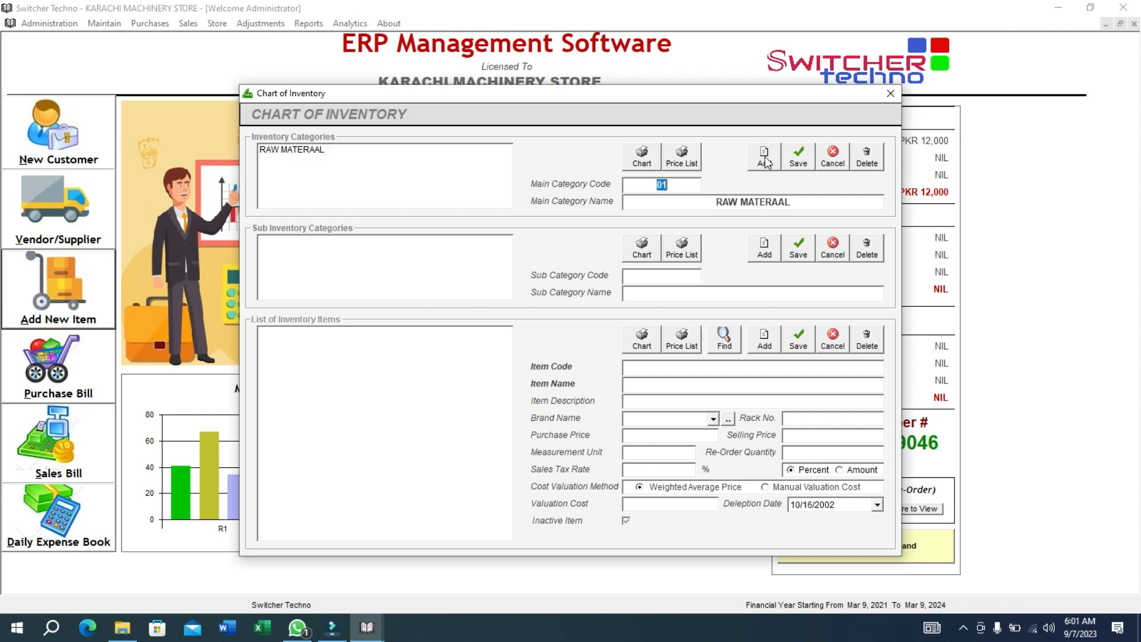
# Add sub-category 0101 RAW MATERAIL under RAW MATERAAL.
pyautogui.hotkey('ctrl', 'n')
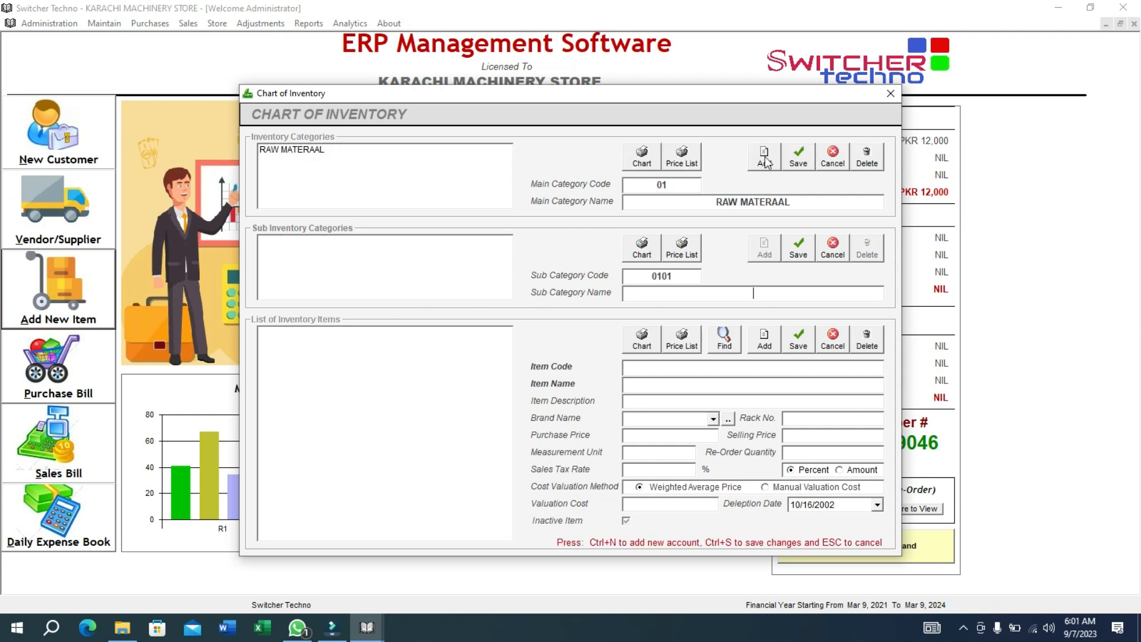
pyautogui.write('RAW MATERAIL')
pyautogui.click(798, 248)
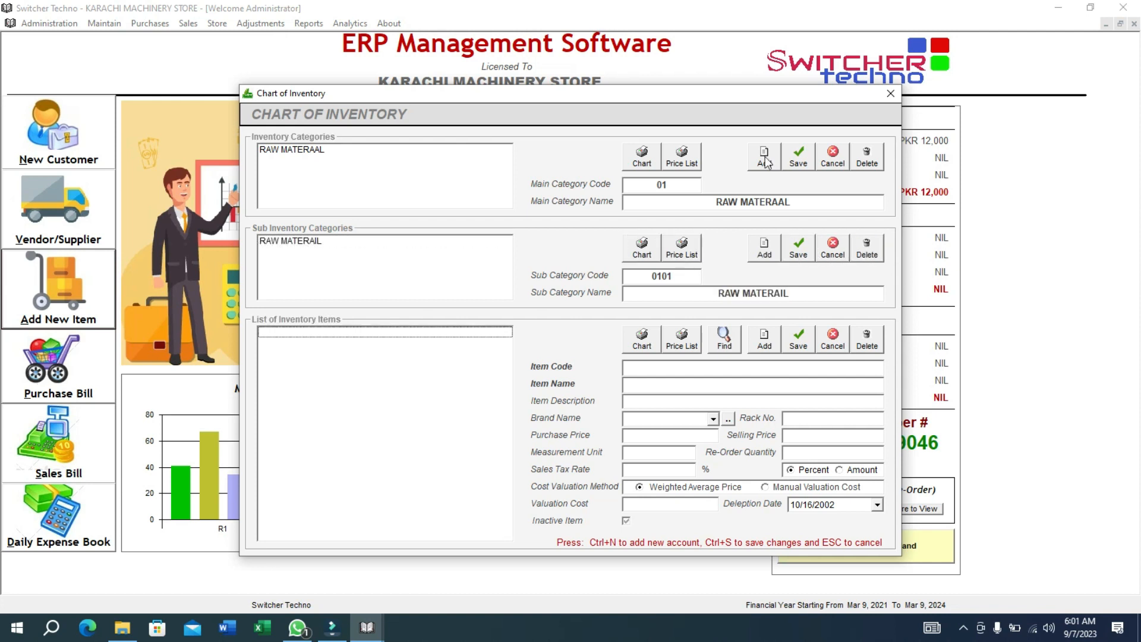
pyautogui.hotkey('ctrl', 'n')
# Save item RAW MATERAIL - CEMENT with unit KG.
pyautogui.press('End')
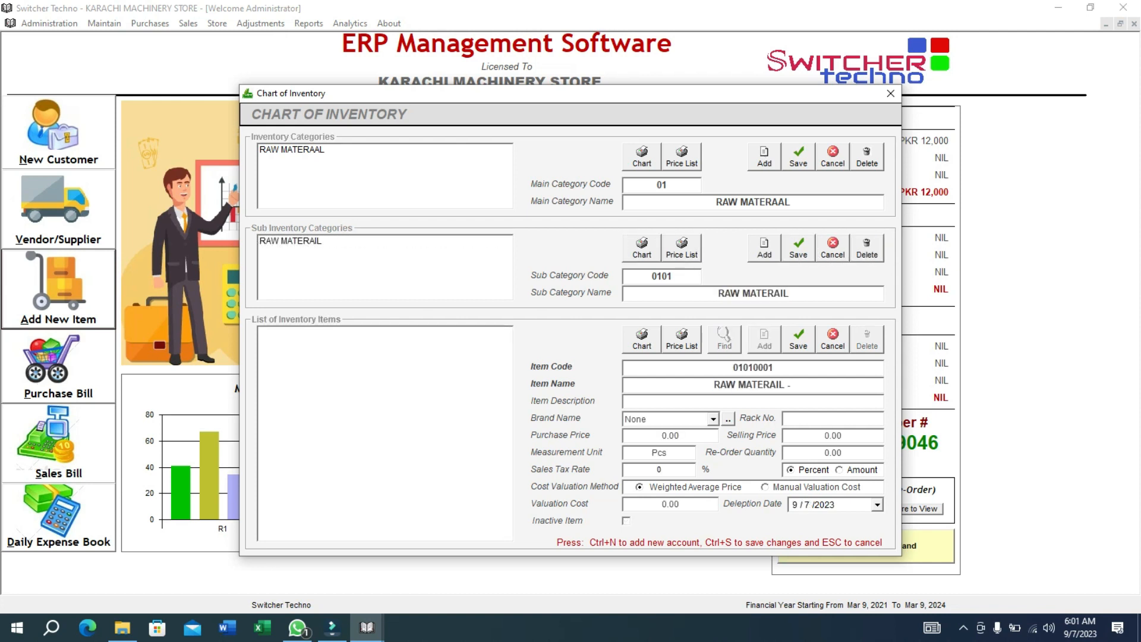
pyautogui.write('CEMENT')
pyautogui.press('Return')
pyautogui.press('Return')
pyautogui.press('Return')
pyautogui.press('Return')
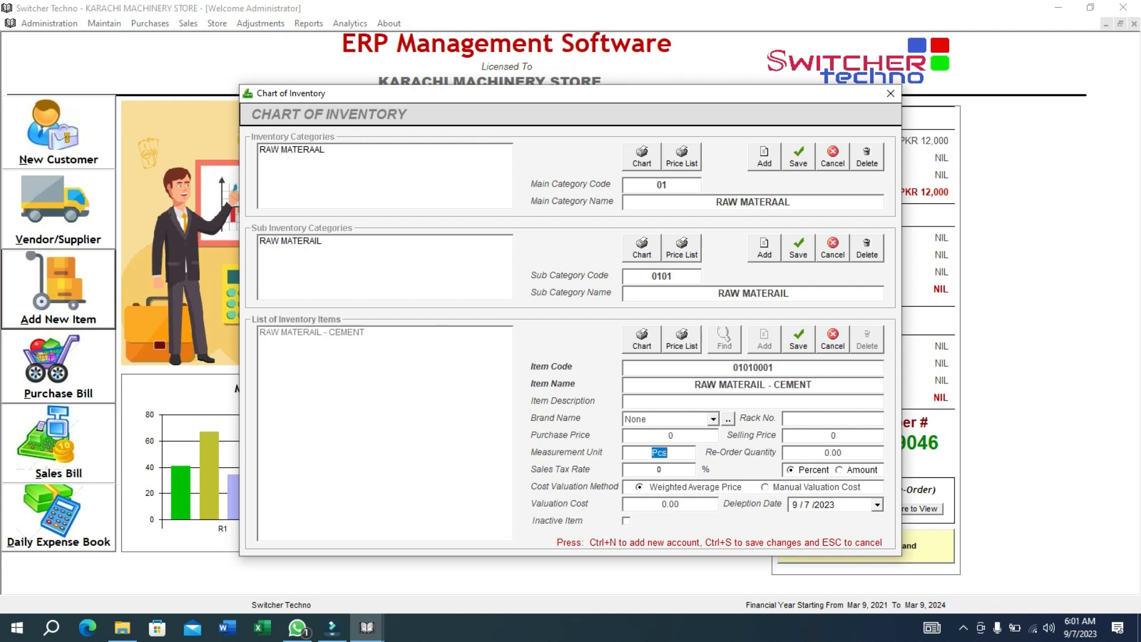
pyautogui.write('KG')
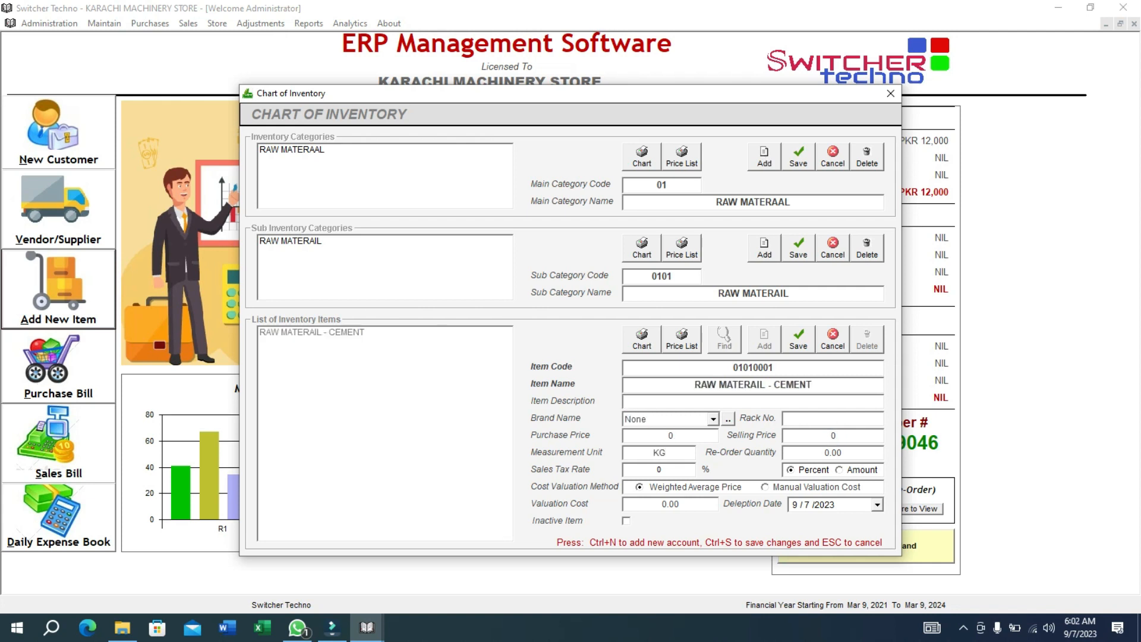
pyautogui.click(798, 342)
# Save item RAW MATERAIL - CRUSH with unit KG.
pyautogui.click(764, 342)
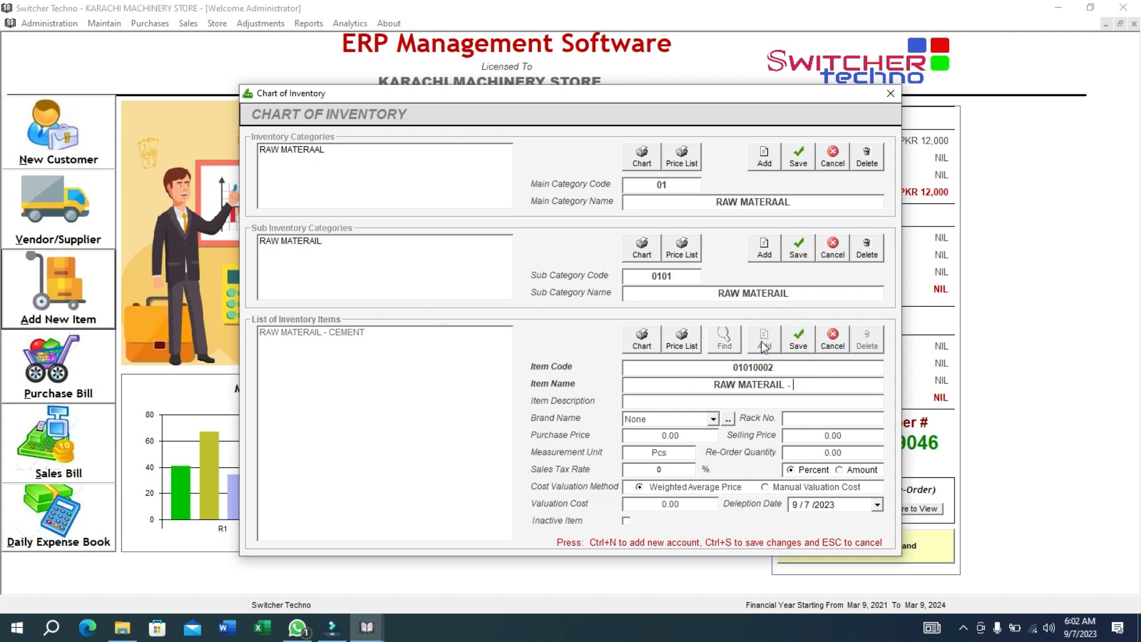
pyautogui.write('CRUSH')
pyautogui.press('Return')
pyautogui.press('Return')
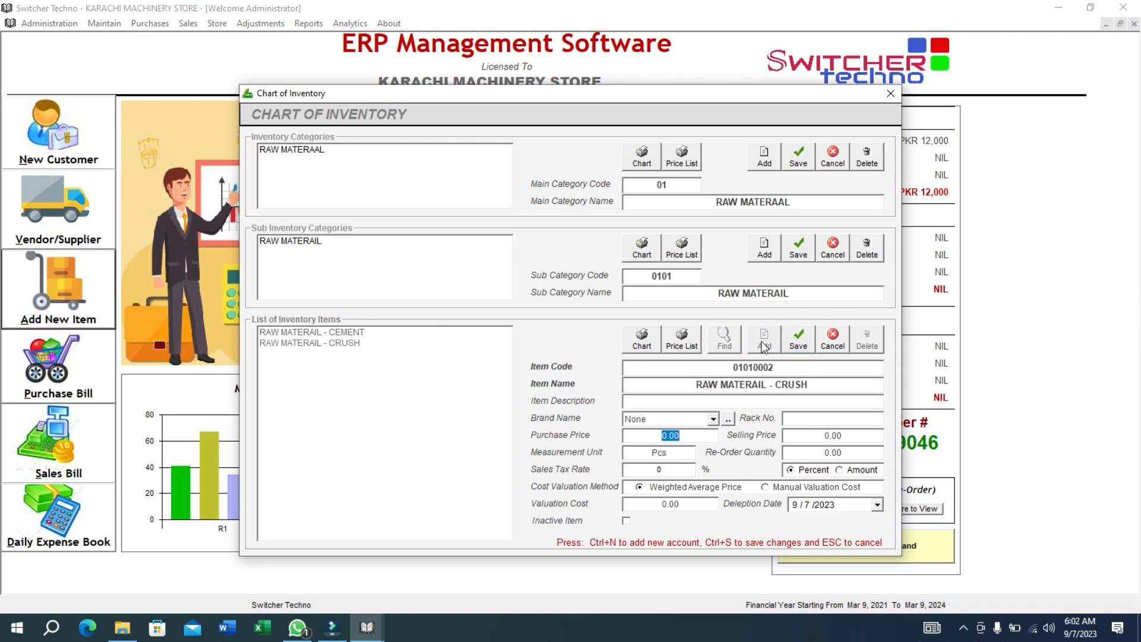
pyautogui.write('0')
pyautogui.press('Return')
pyautogui.write('KG')
pyautogui.click(798, 338)
# Save item RAW MATERAIL - BAJRI with unit KG.
pyautogui.click(772, 342)
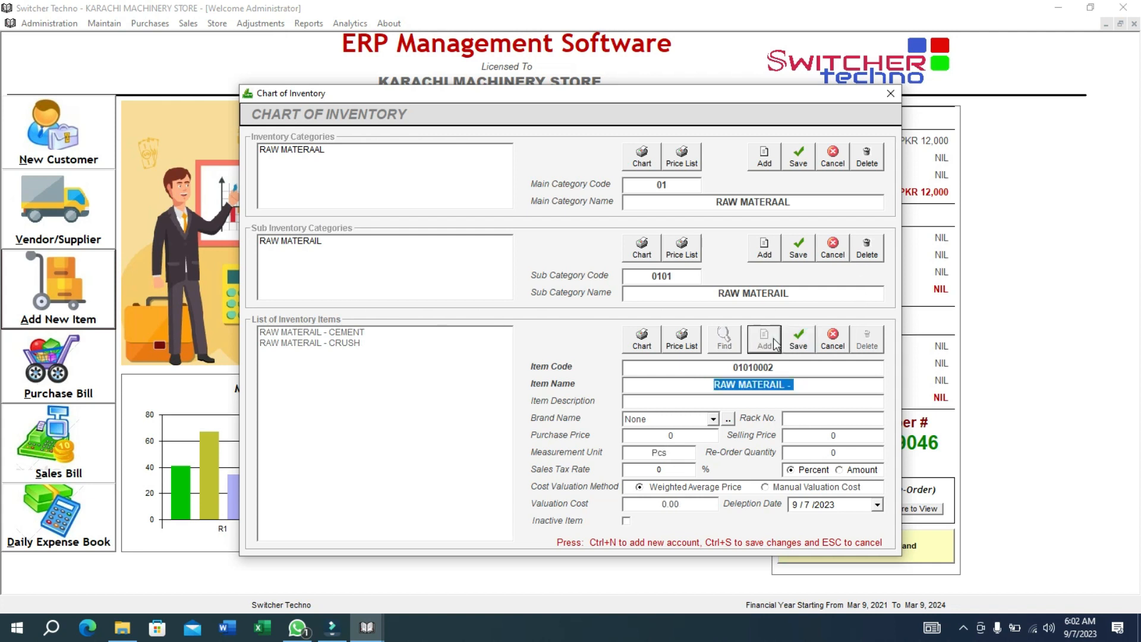
pyautogui.write('BAJRI')
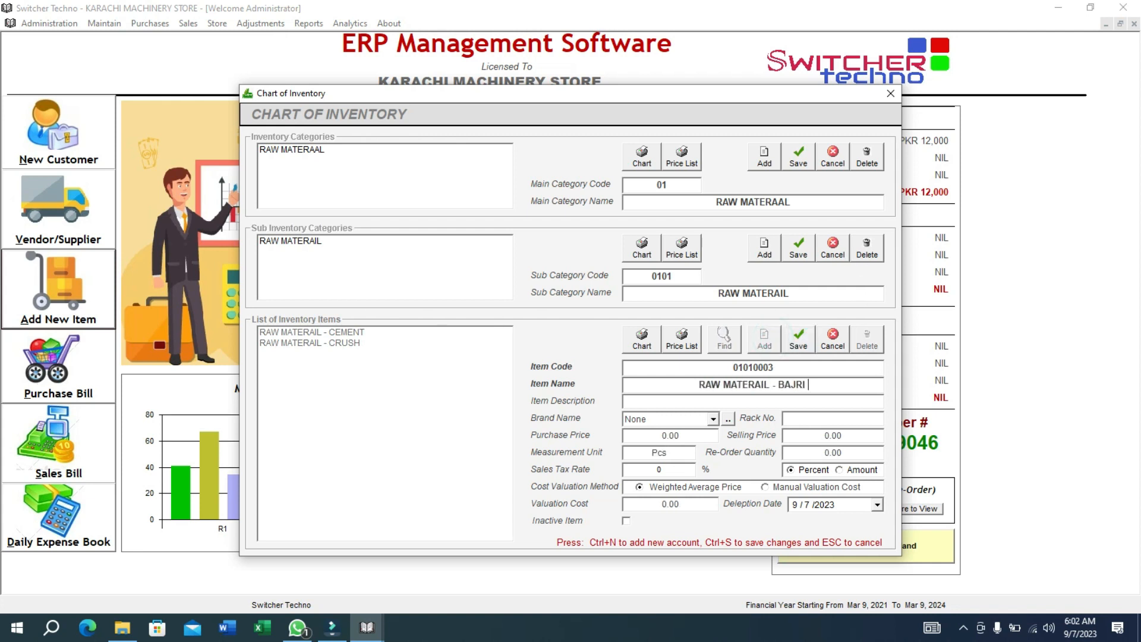
pyautogui.press('Tab')
pyautogui.press('Tab')
pyautogui.press('Tab')
pyautogui.press('Tab')
pyautogui.press('Tab')
pyautogui.press('Tab')
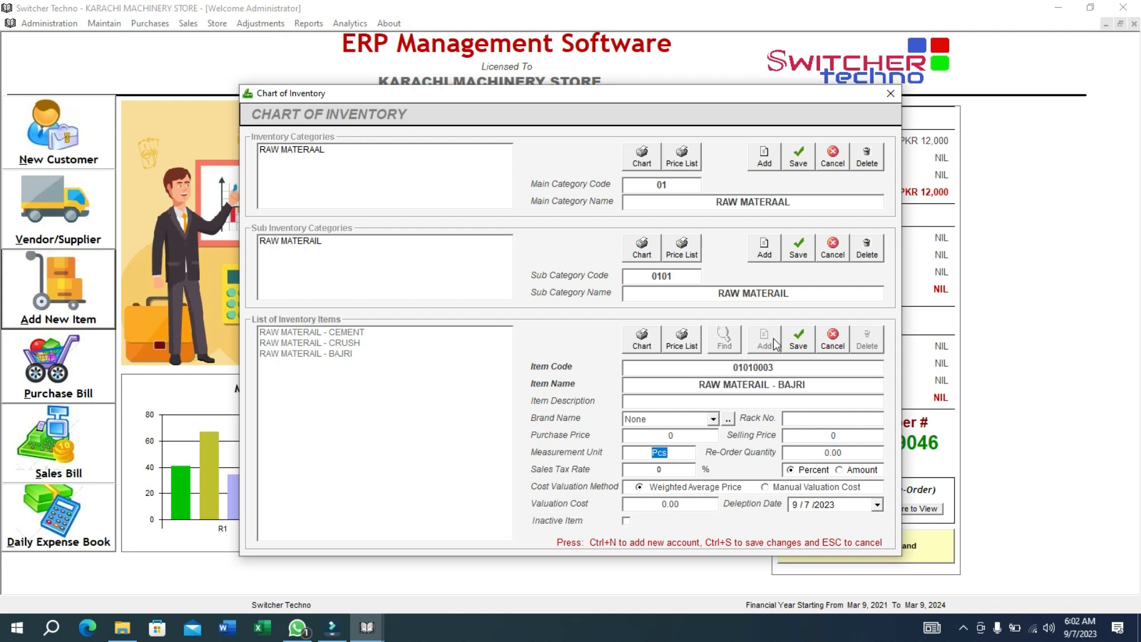
pyautogui.write('KG')
pyautogui.click(798, 338)
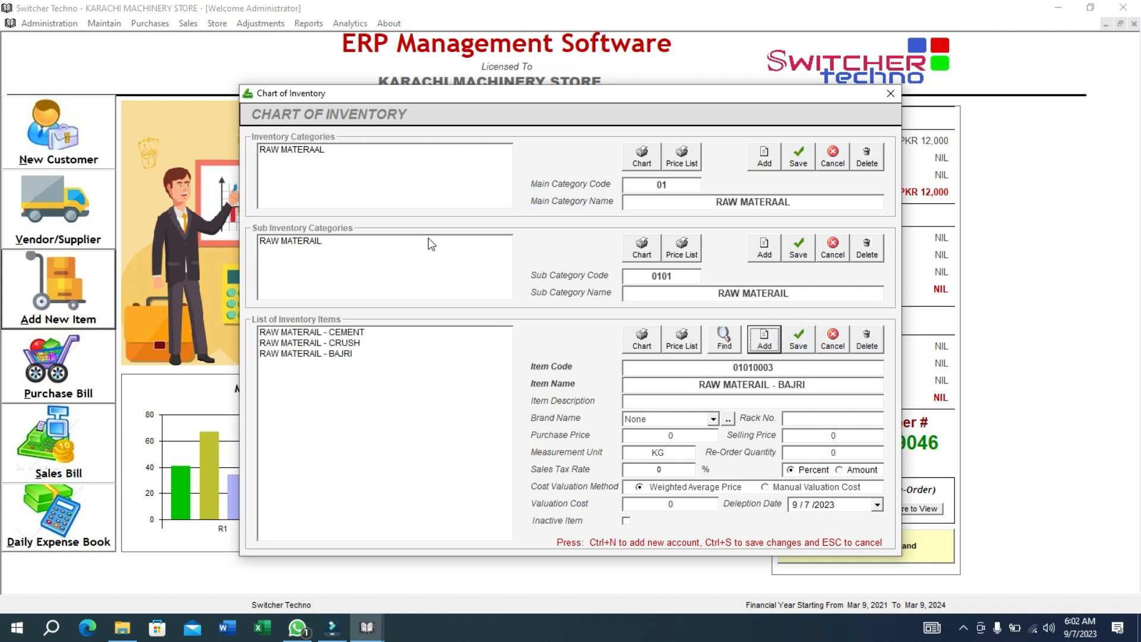
# Check the CEMENT item under RAW MATERAAL > RAW MATERAIL, then close Chart of Inventory.
pyautogui.click(398, 169)
pyautogui.click(388, 268)
pyautogui.click(391, 331)
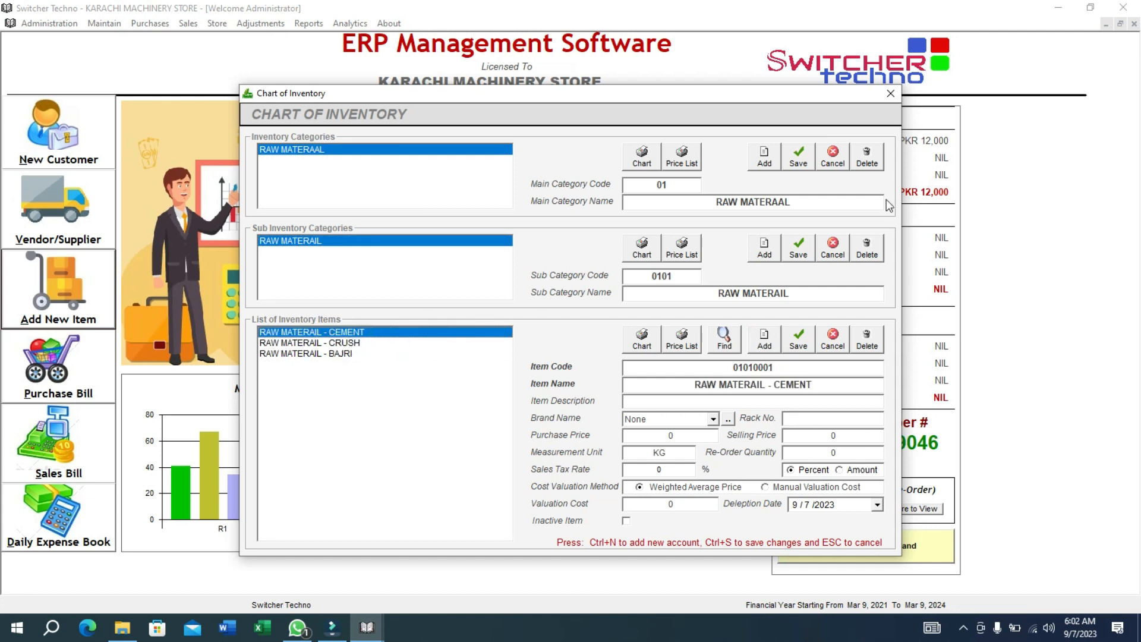
pyautogui.click(895, 95)
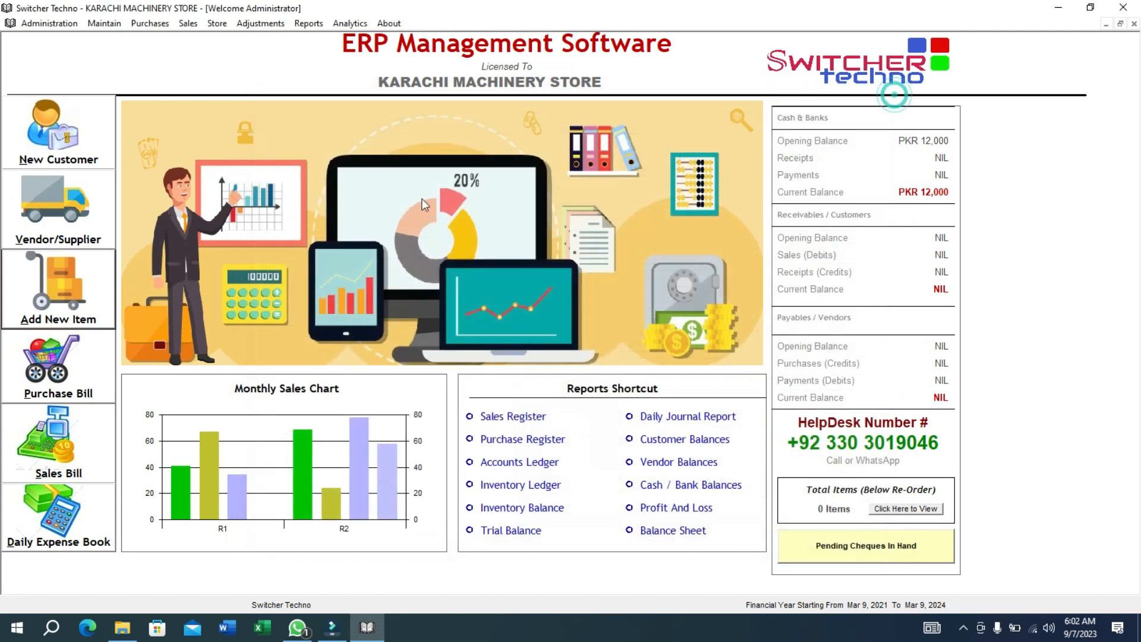
# Open Purchases (Non Tax) bill 101 for the new credit vendor with vendor invoice number 0000.
pyautogui.click(67, 365)
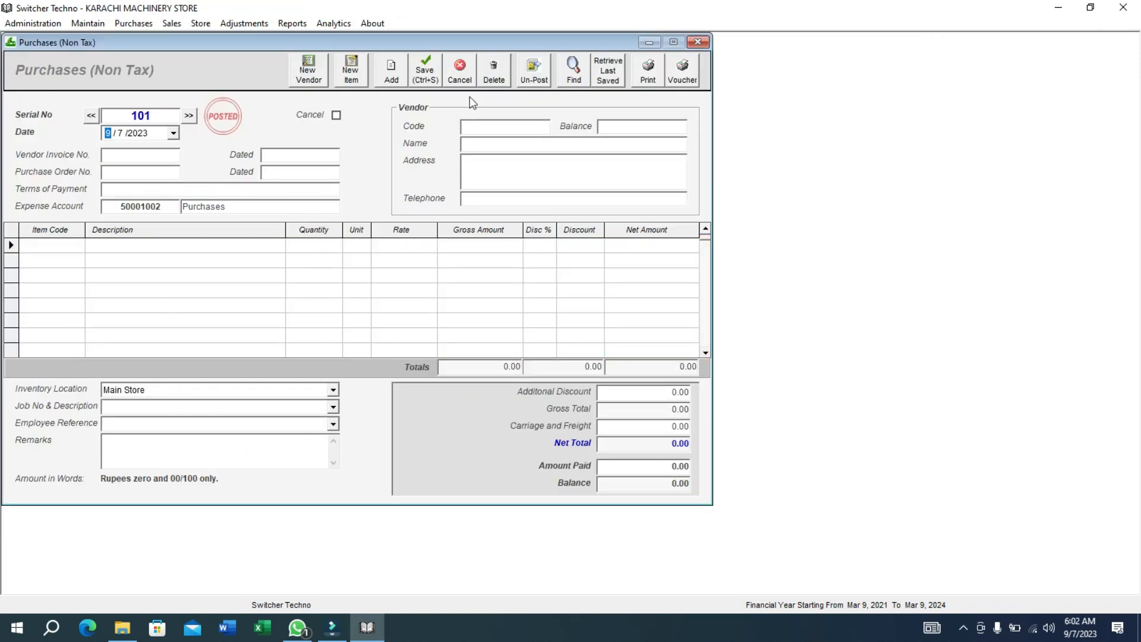
pyautogui.click(483, 124)
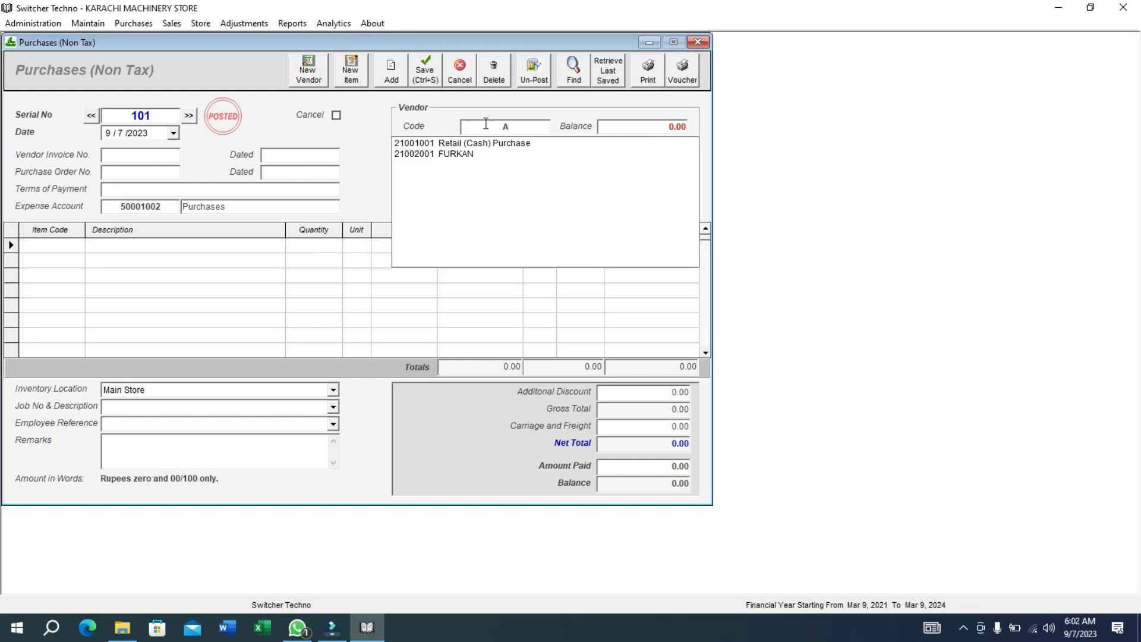
pyautogui.press('Down')
pyautogui.press('Return')
pyautogui.press('Return')
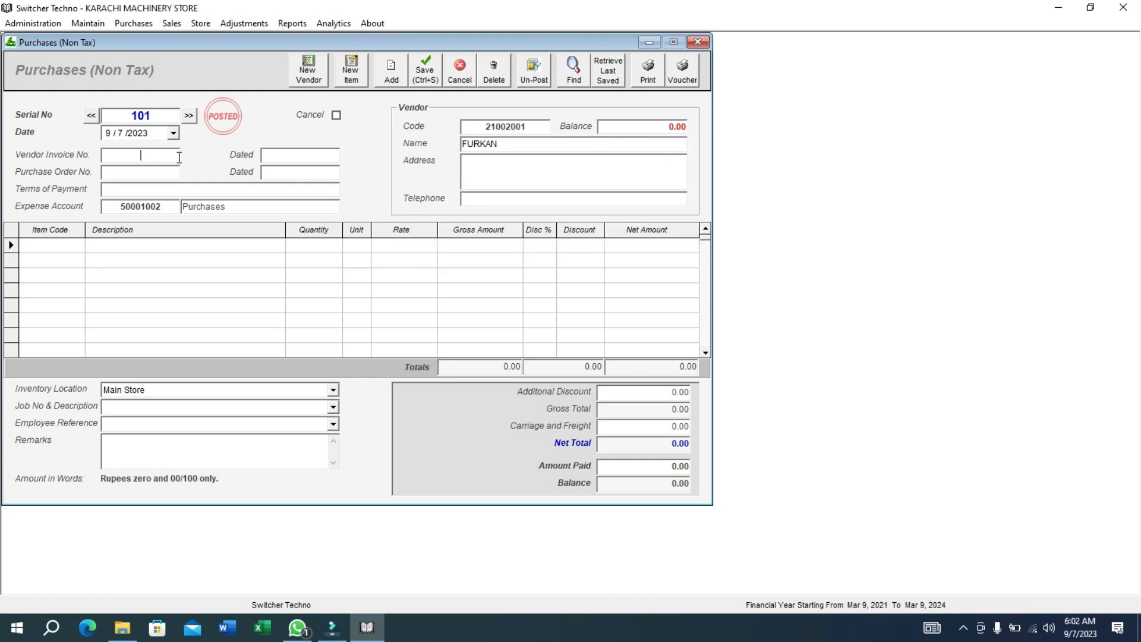
pyautogui.click(169, 157)
pyautogui.write('0000')
pyautogui.click(119, 115)
pyautogui.click(109, 156)
pyautogui.click(134, 173)
pyautogui.click(49, 250)
# Add the first line: 1500 KG of RAW MATERAIL - CEMENT at rate 1000.
pyautogui.write('CME')
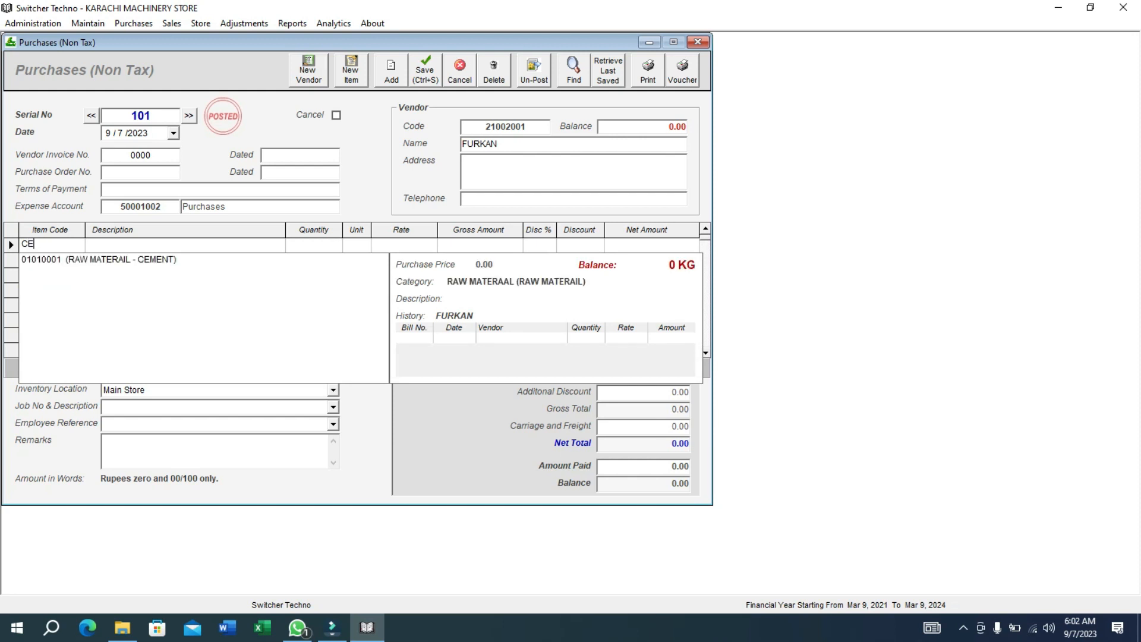
pyautogui.click(51, 256)
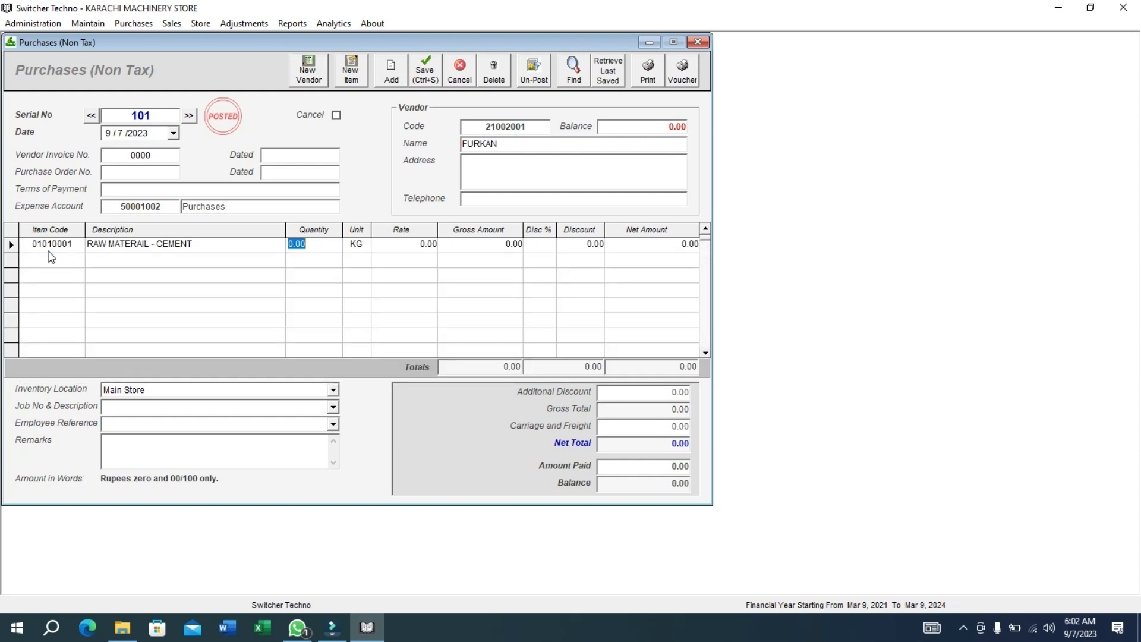
pyautogui.write('1500')
pyautogui.press('Return')
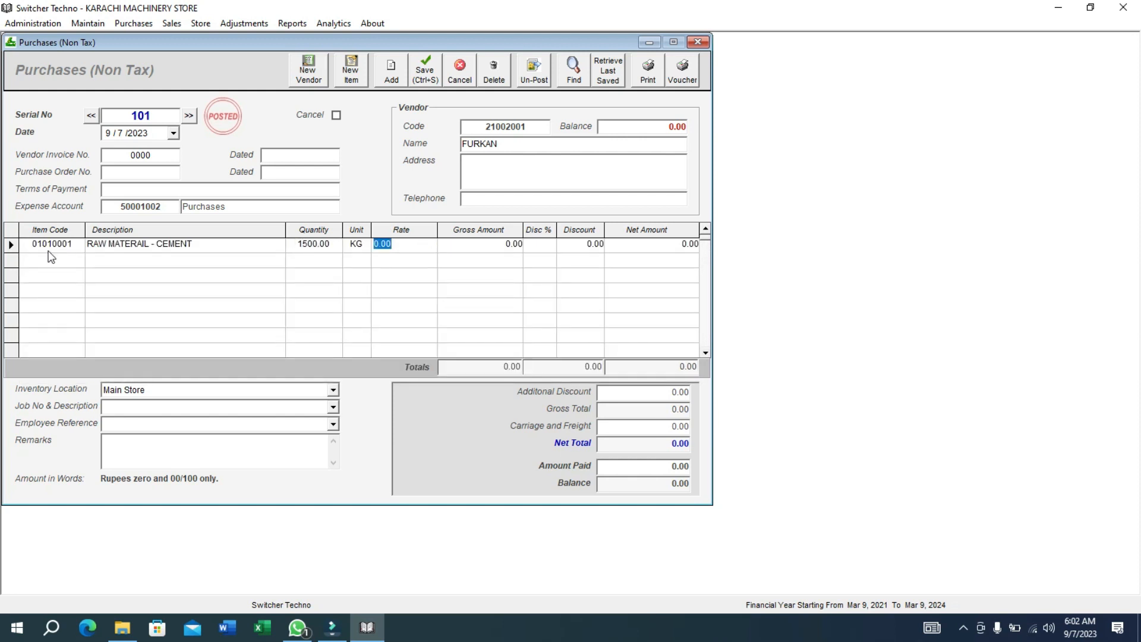
pyautogui.write('1000')
pyautogui.press('Return')
pyautogui.press('Return')
pyautogui.press('Return')
pyautogui.press('Return')
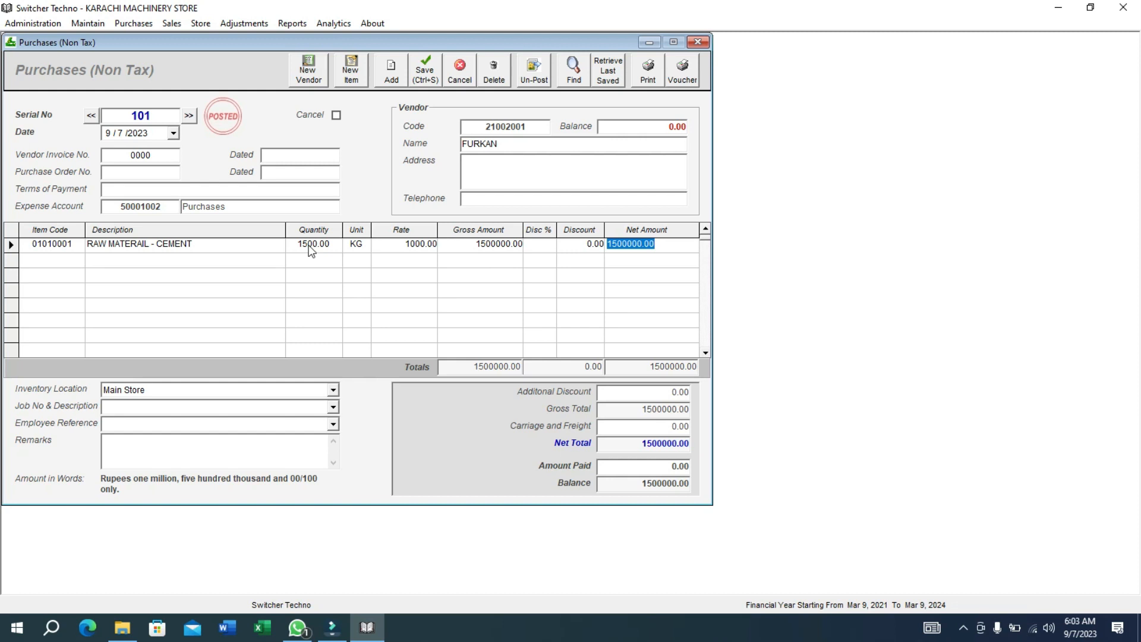
# Add a second line: 1000 KG of RAW MATERAIL - BAJRI at rate 200.
pyautogui.press('Return')
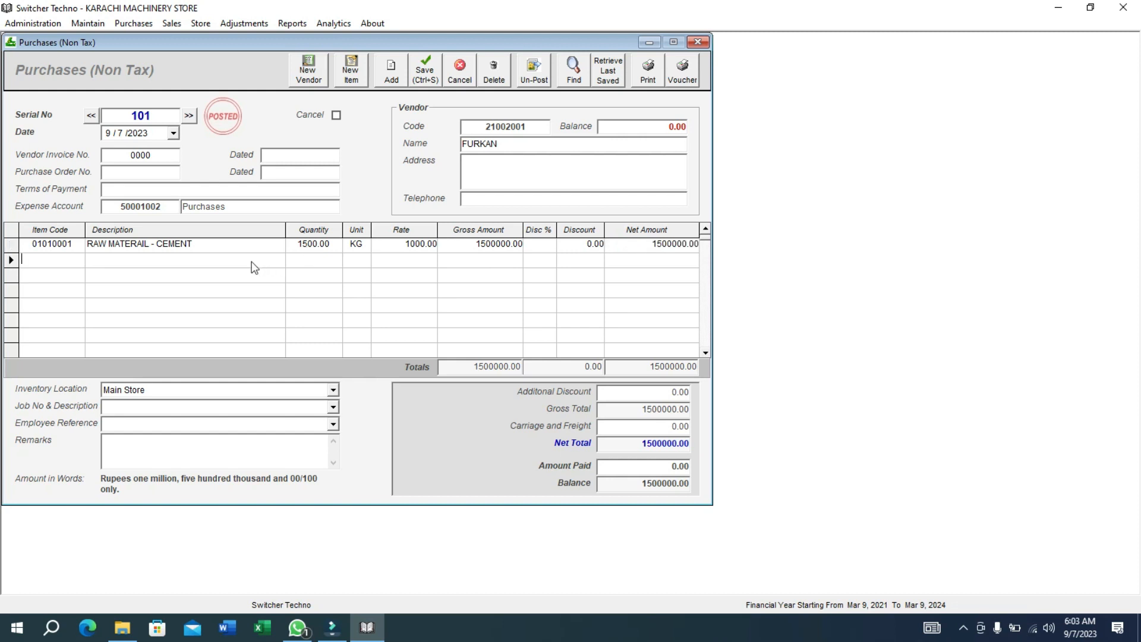
pyautogui.write('baj')
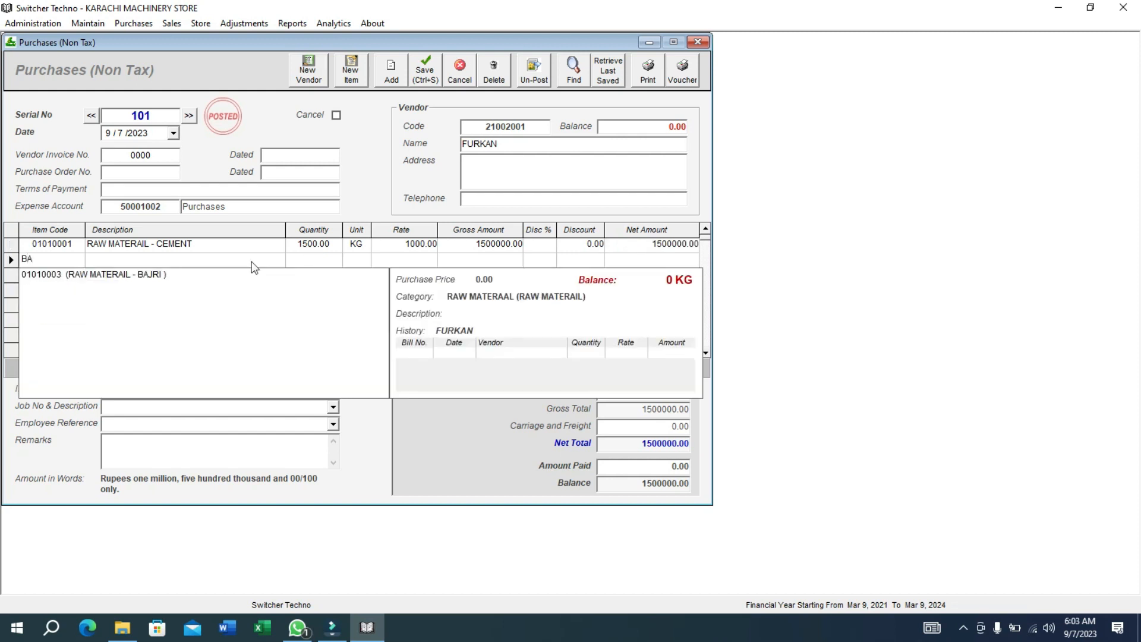
pyautogui.press('Return')
pyautogui.write('100')
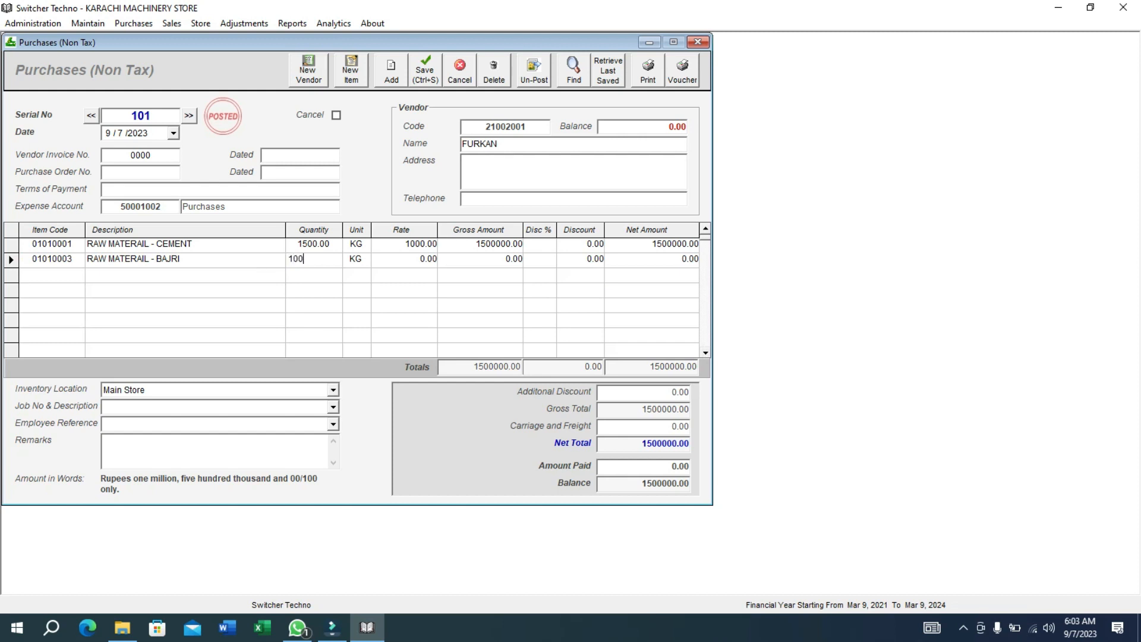
pyautogui.press('Return')
pyautogui.press('Return')
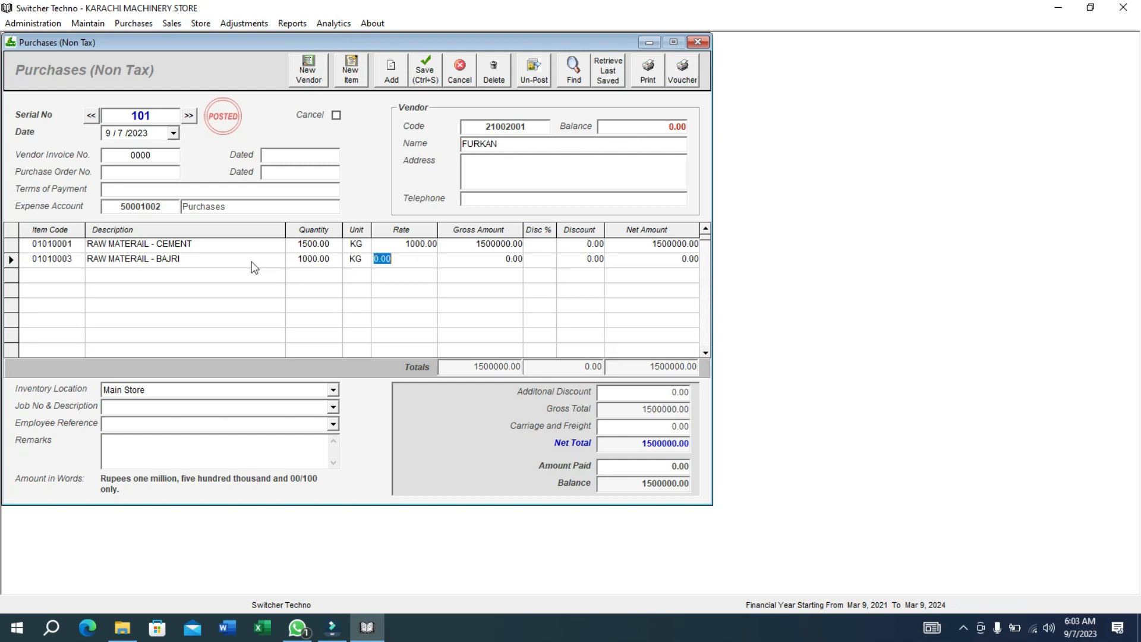
pyautogui.write('200')
pyautogui.press('Return')
pyautogui.press('Return')
pyautogui.press('Return')
pyautogui.press('Return')
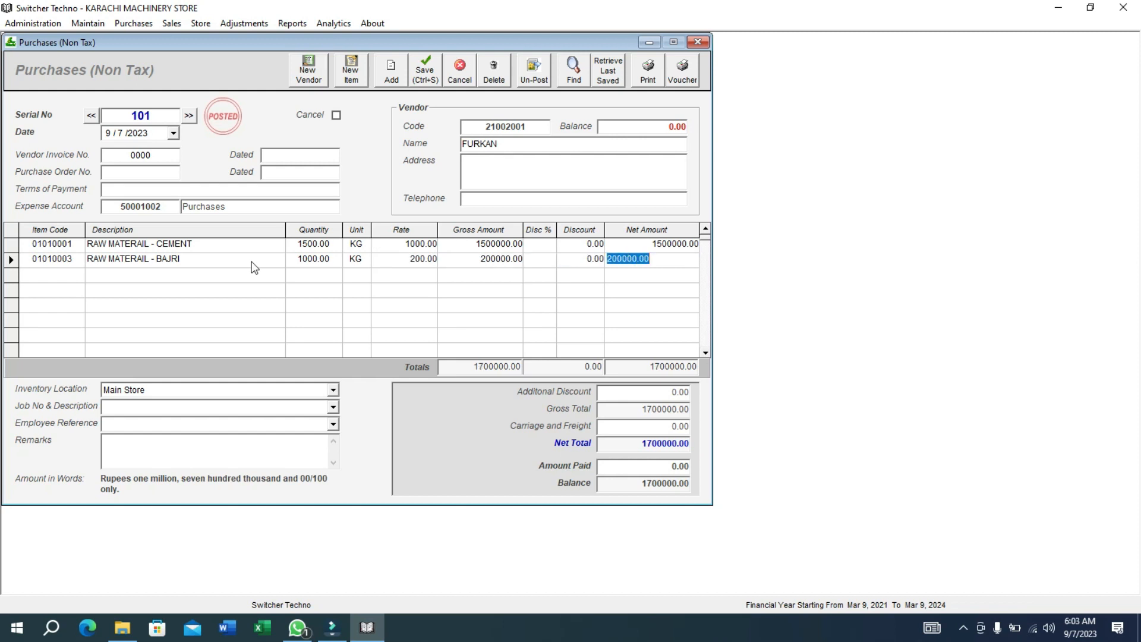
# Add a third line: 100 KG of RAW MATERAIL - CRUSH at rate 10.
pyautogui.press('Return')
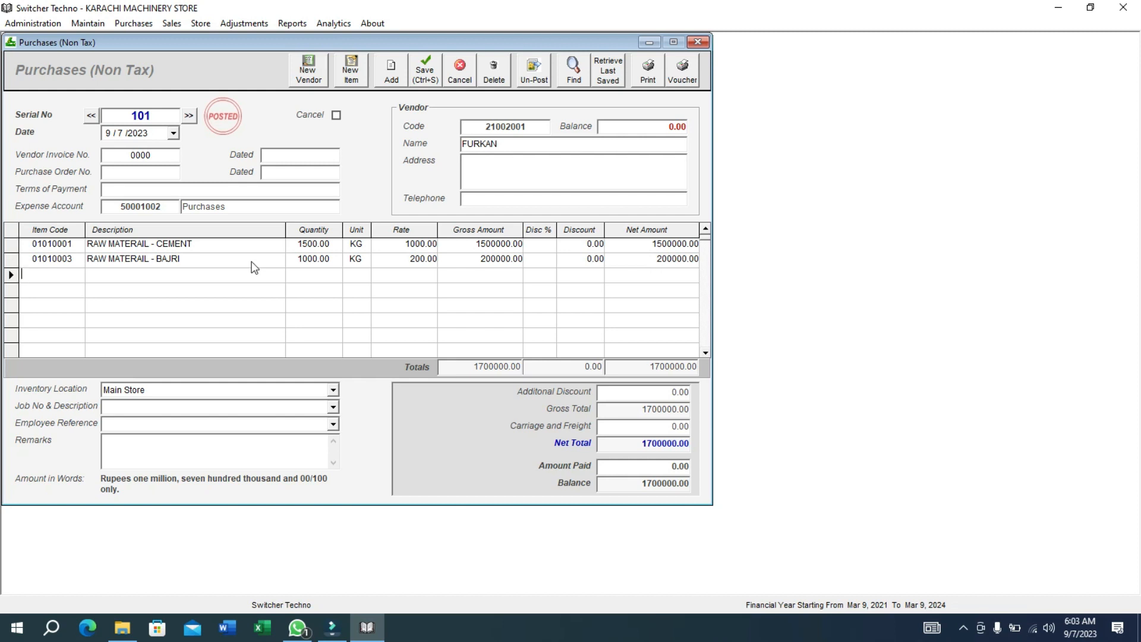
pyautogui.write('A')
pyautogui.press('Down')
pyautogui.press('Down')
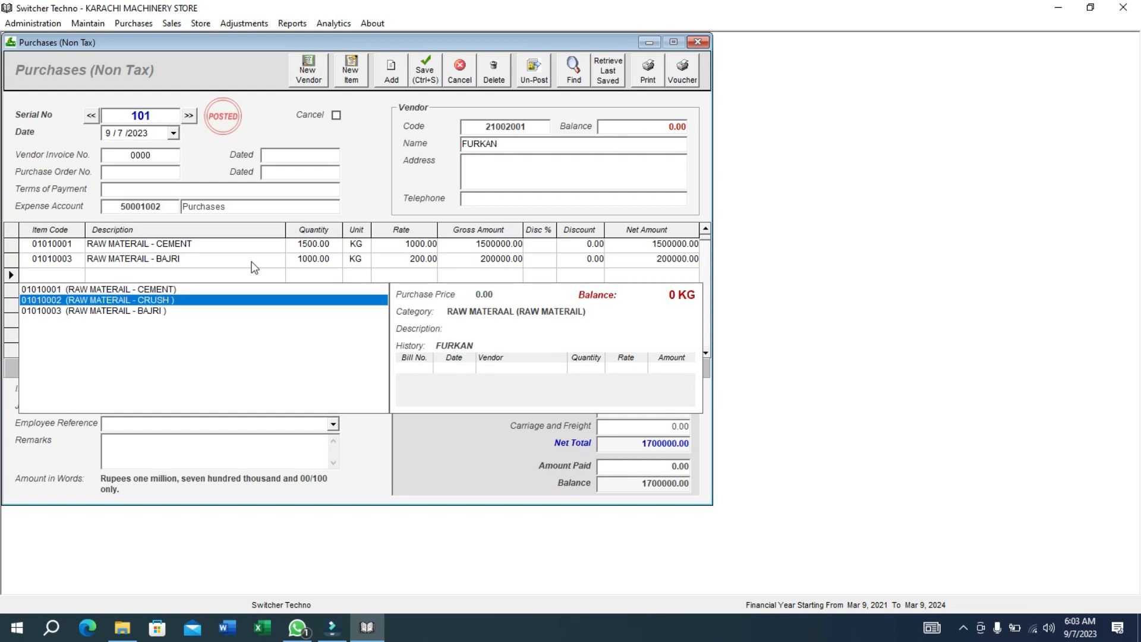
pyautogui.press('Return')
pyautogui.write('100')
pyautogui.press('Return')
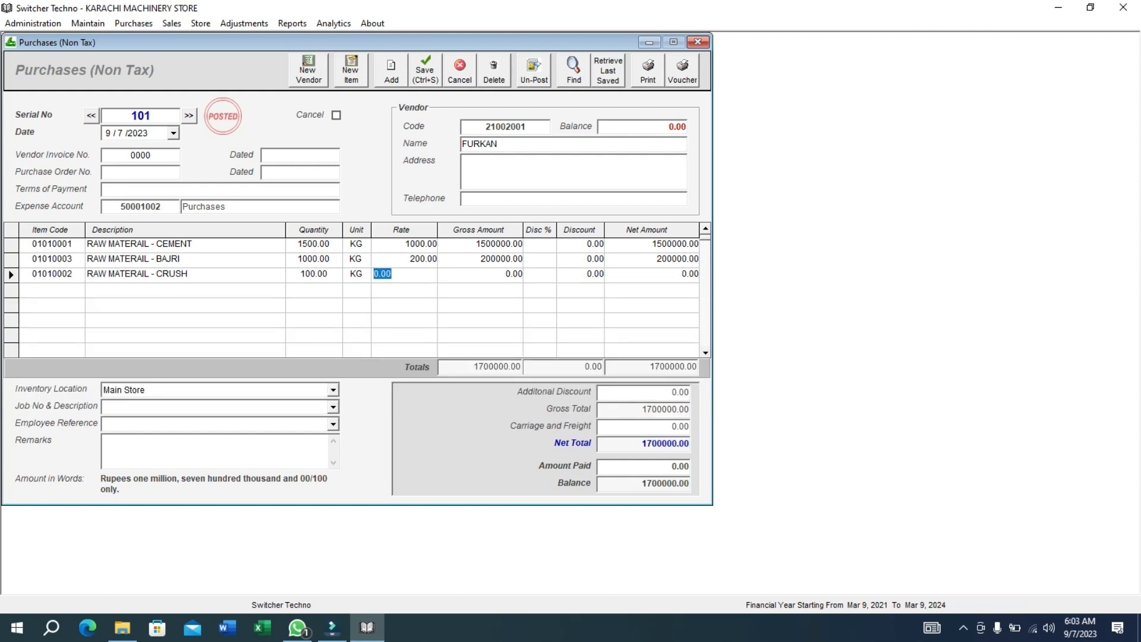
pyautogui.write('10')
pyautogui.press('Return')
pyautogui.press('Return')
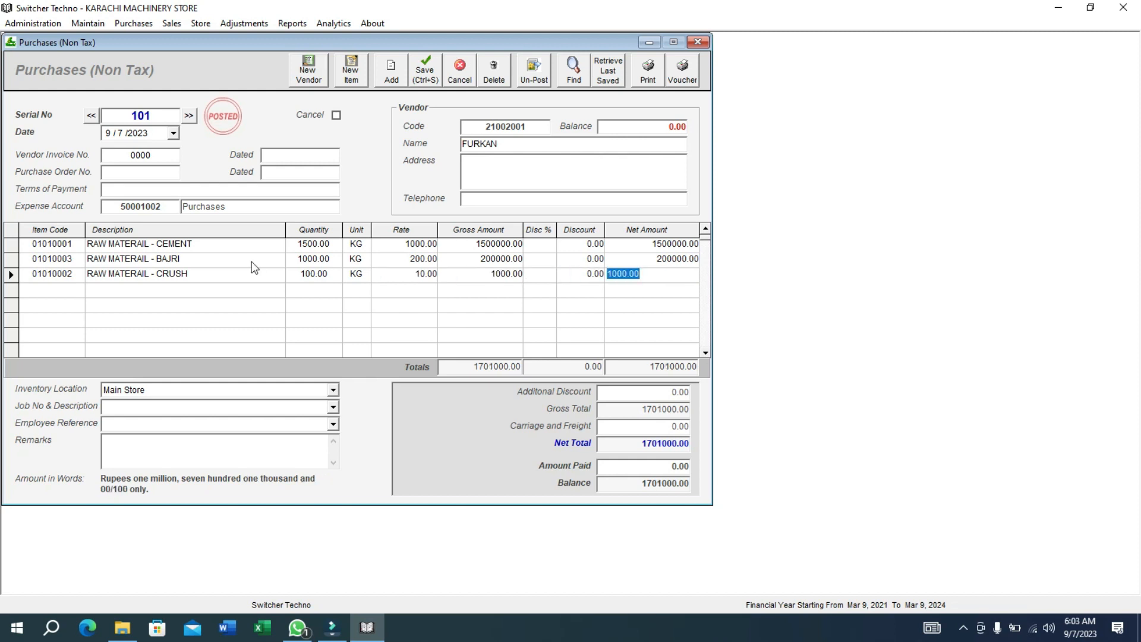
pyautogui.click(640, 467)
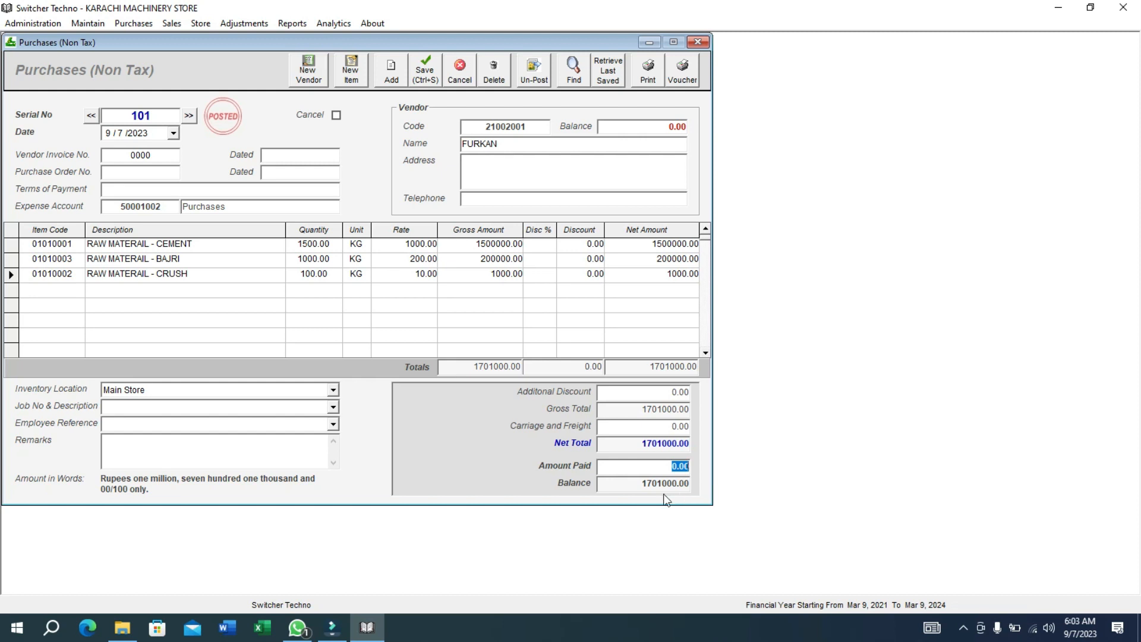
# Enter 1700000 paid, leaving 1000 balance, and assign job 3 DHA BANGLOW CONSTURCTION.
pyautogui.write('1700000')
pyautogui.click(615, 482)
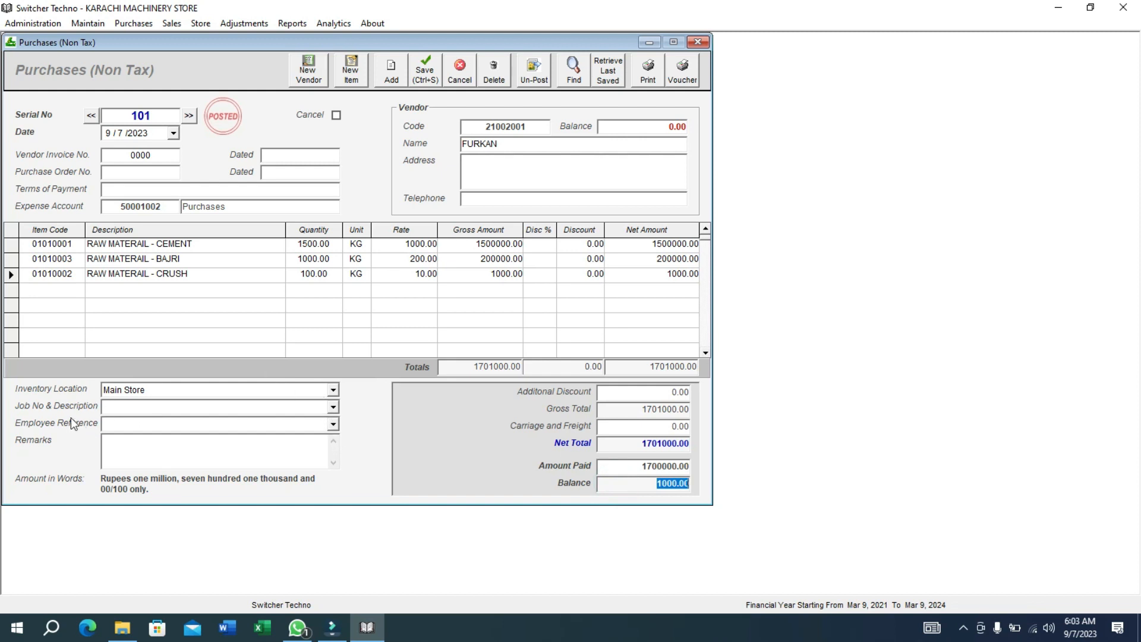
pyautogui.click(333, 408)
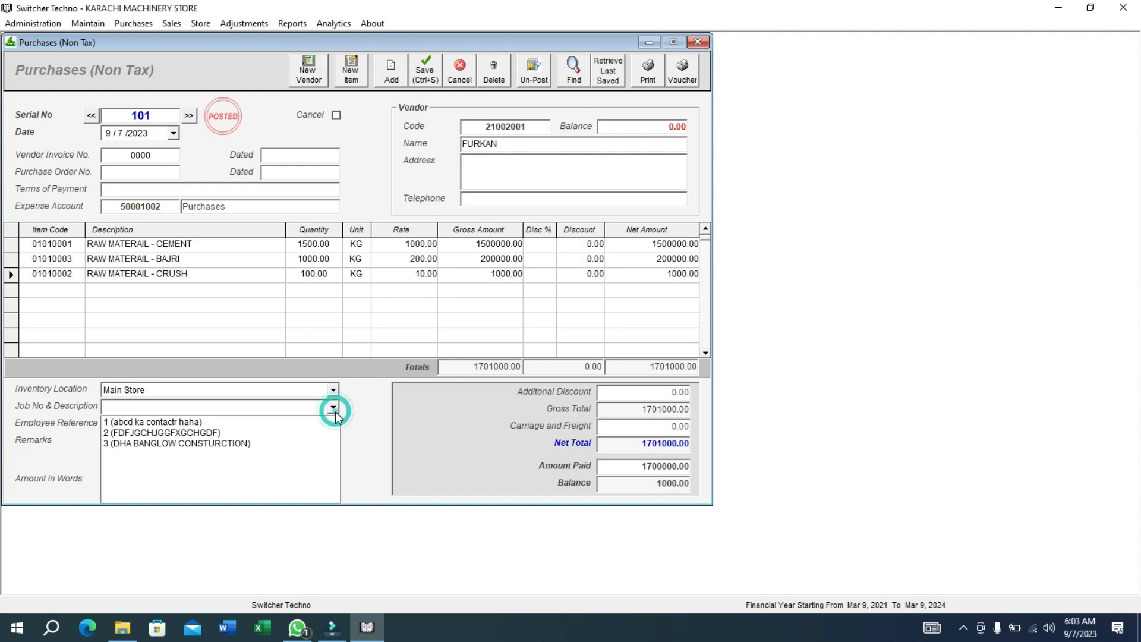
pyautogui.click(297, 446)
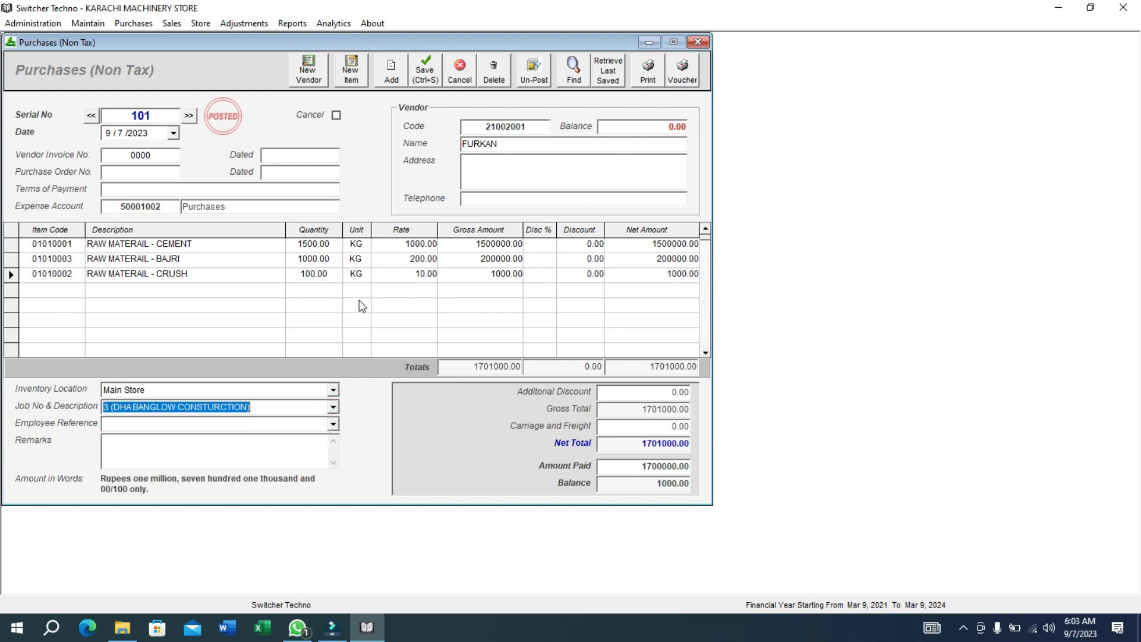
# Save and print purchase bill 101, then close the preview and exit the ERP.
pyautogui.click(424, 74)
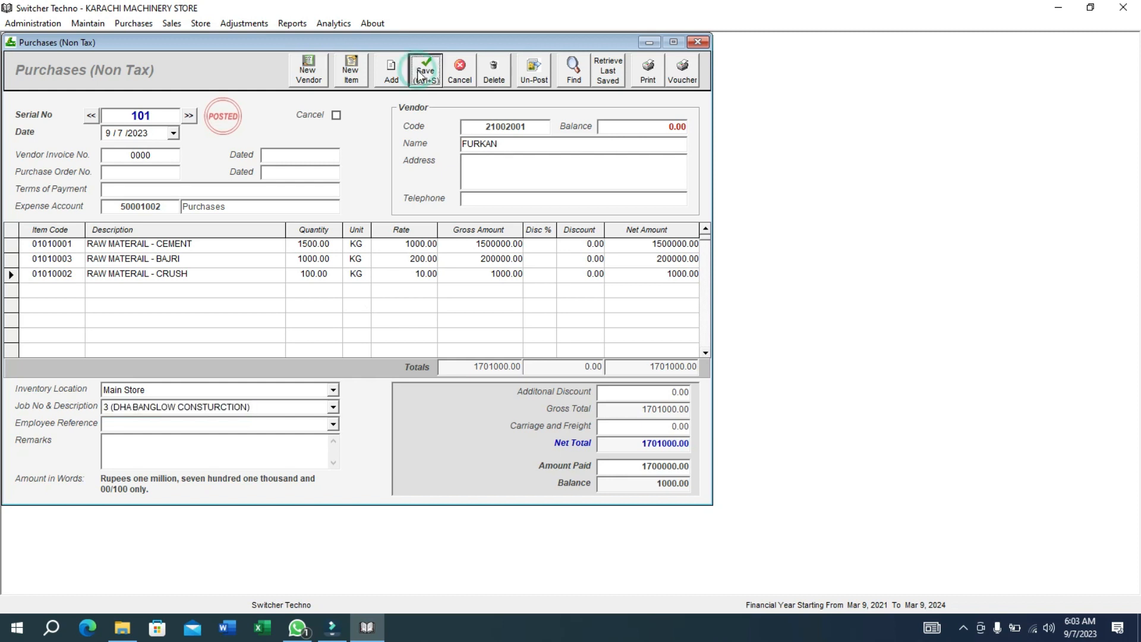
pyautogui.click(649, 74)
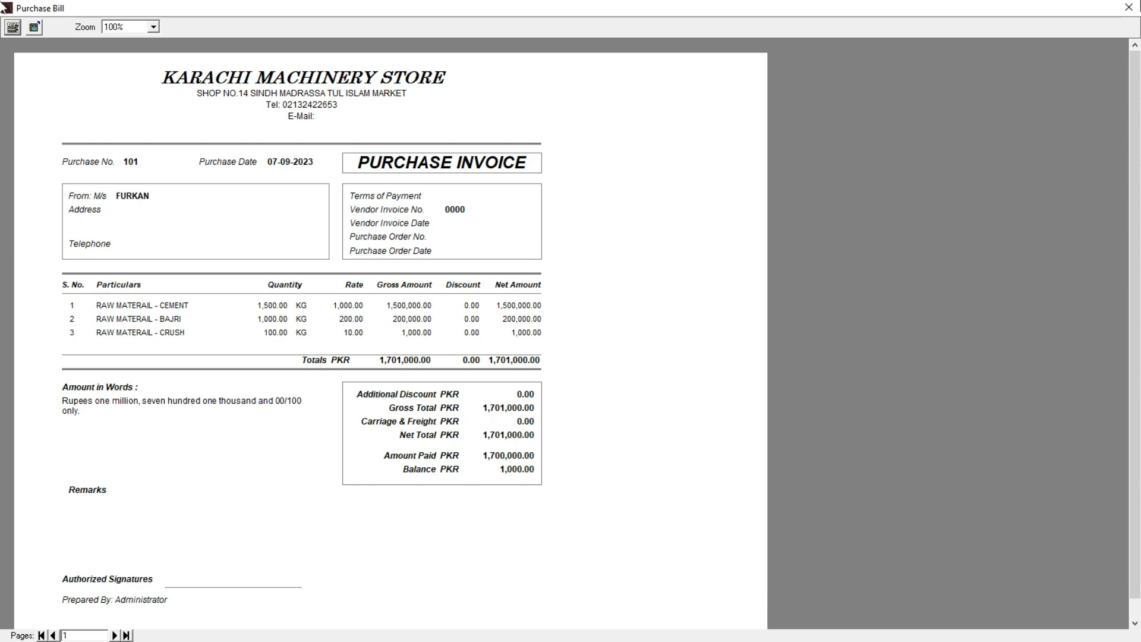
pyautogui.click(1132, 6)
pyautogui.click(1131, 6)
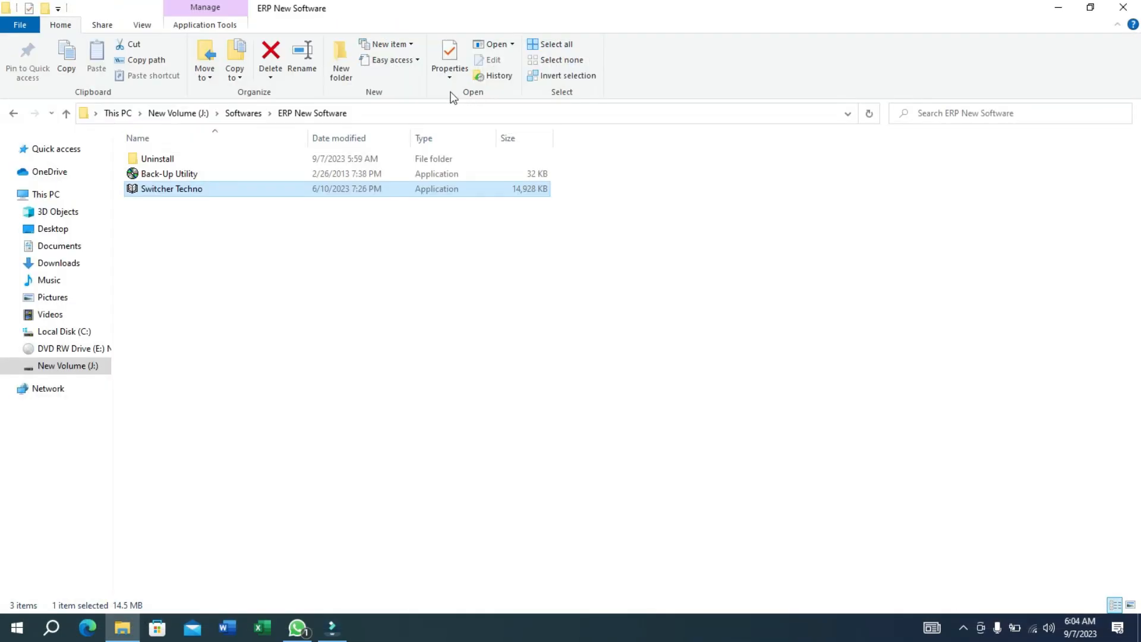
# Relaunch Switcher Techno from the ERP New Software folder and log back in.
pyautogui.click(383, 201)
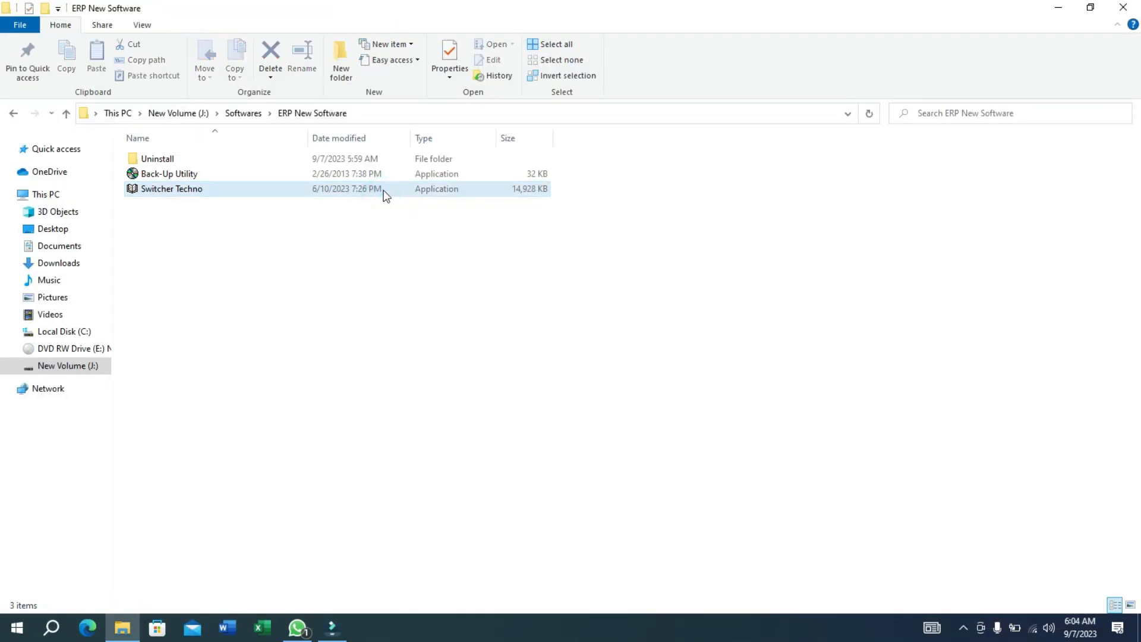
pyautogui.doubleClick(383, 192)
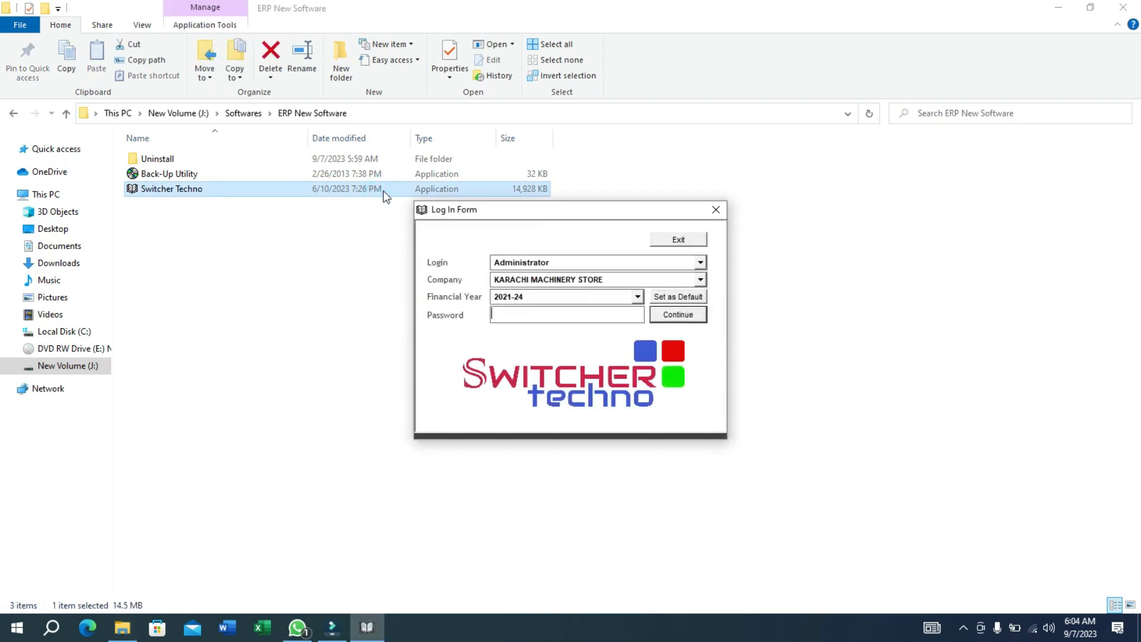
pyautogui.press('Return')
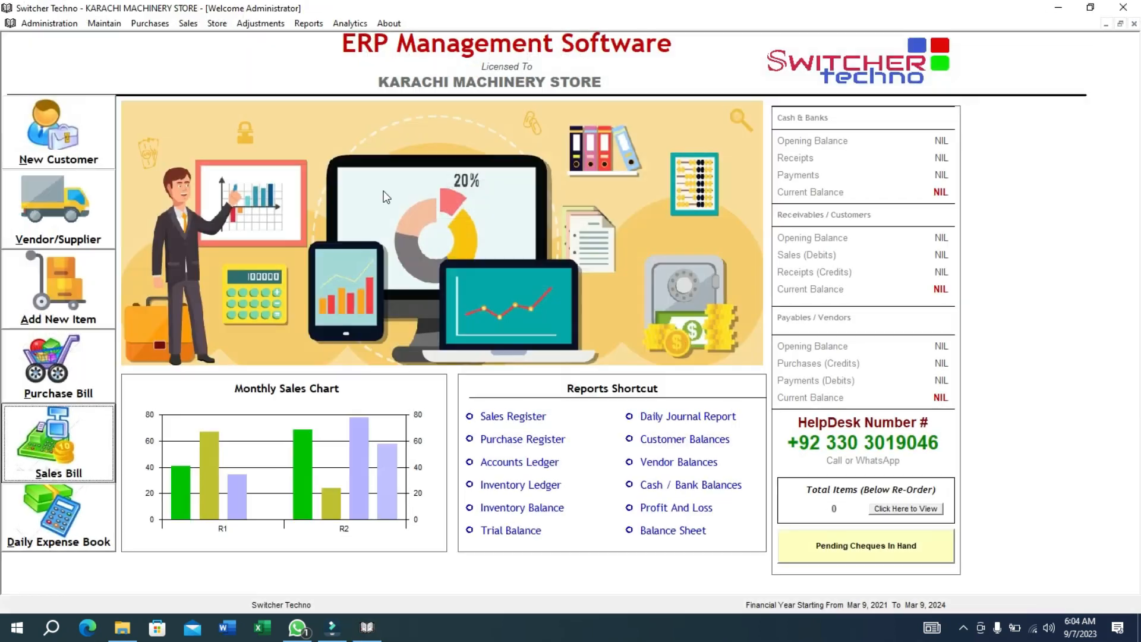
# Display the Jobs Ledger for job 3 and select purchase PV 101 at 1701000.00.
pyautogui.click(308, 23)
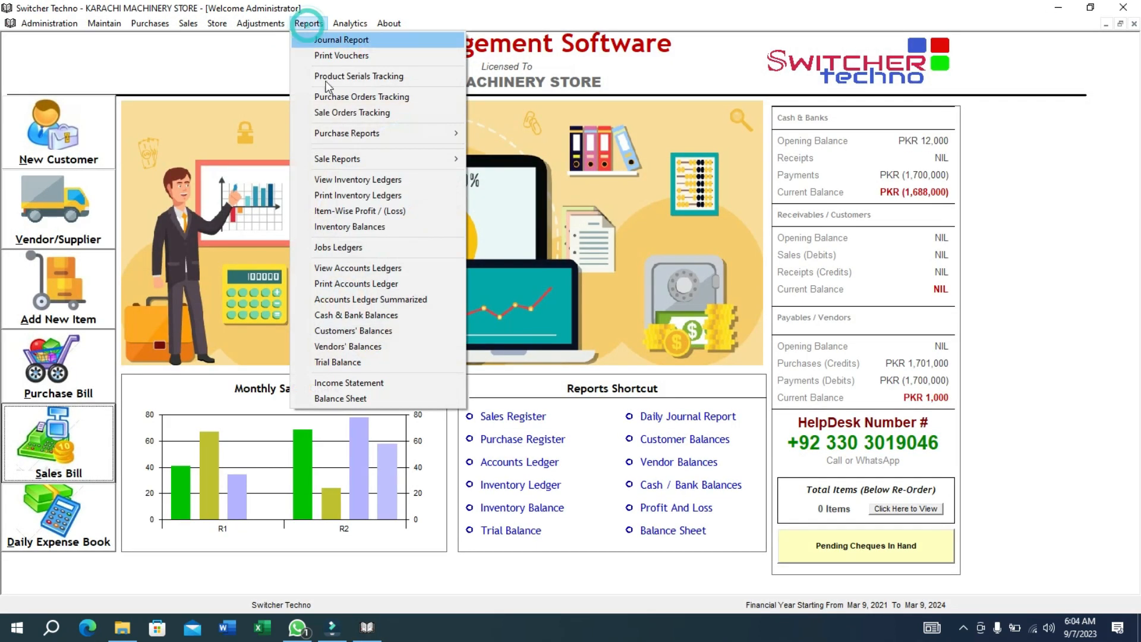
pyautogui.click(382, 248)
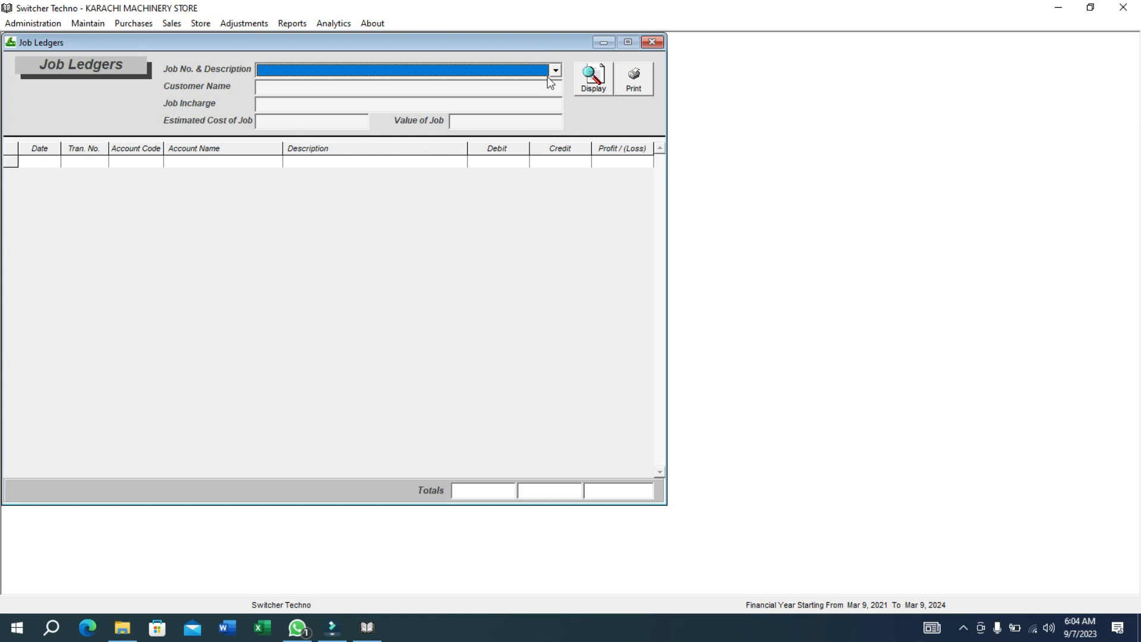
pyautogui.click(554, 71)
pyautogui.click(466, 113)
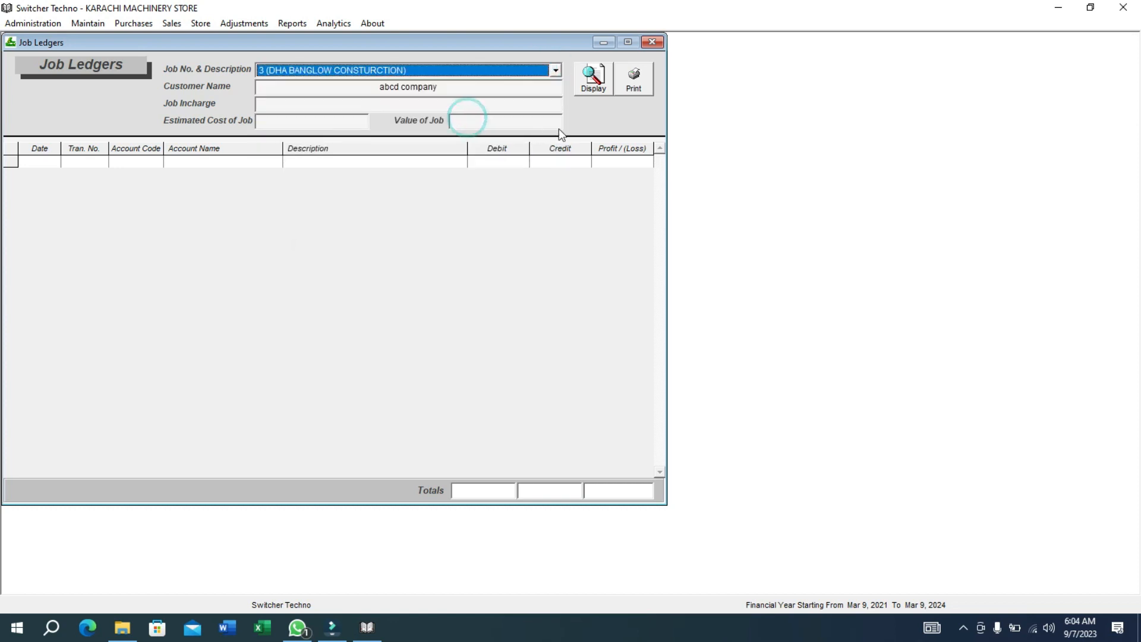
pyautogui.click(583, 89)
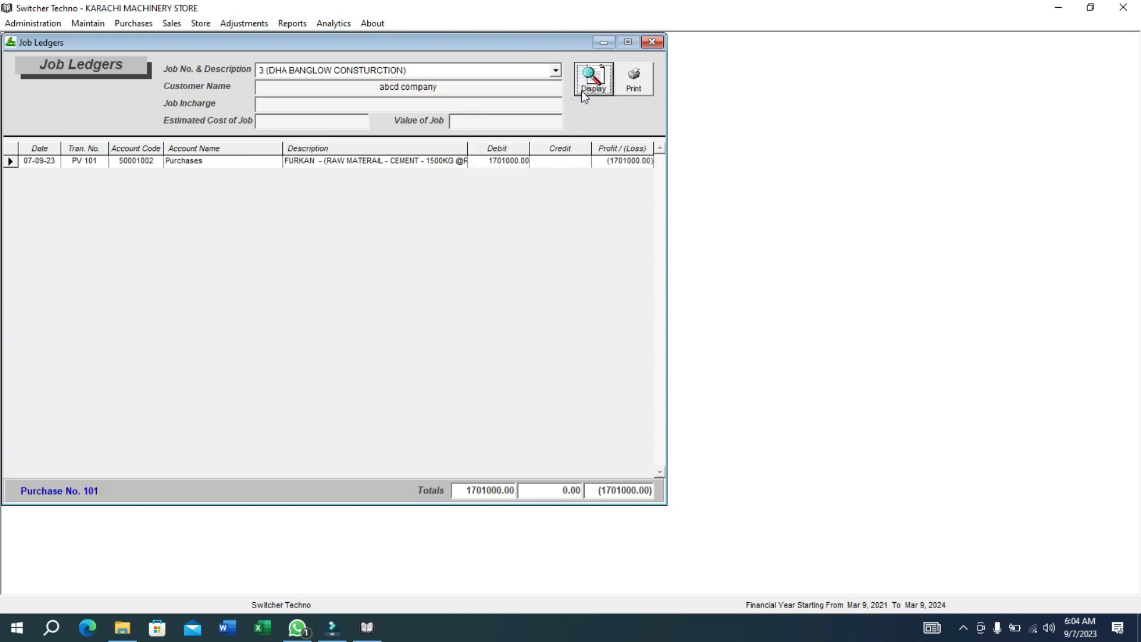
pyautogui.click(538, 226)
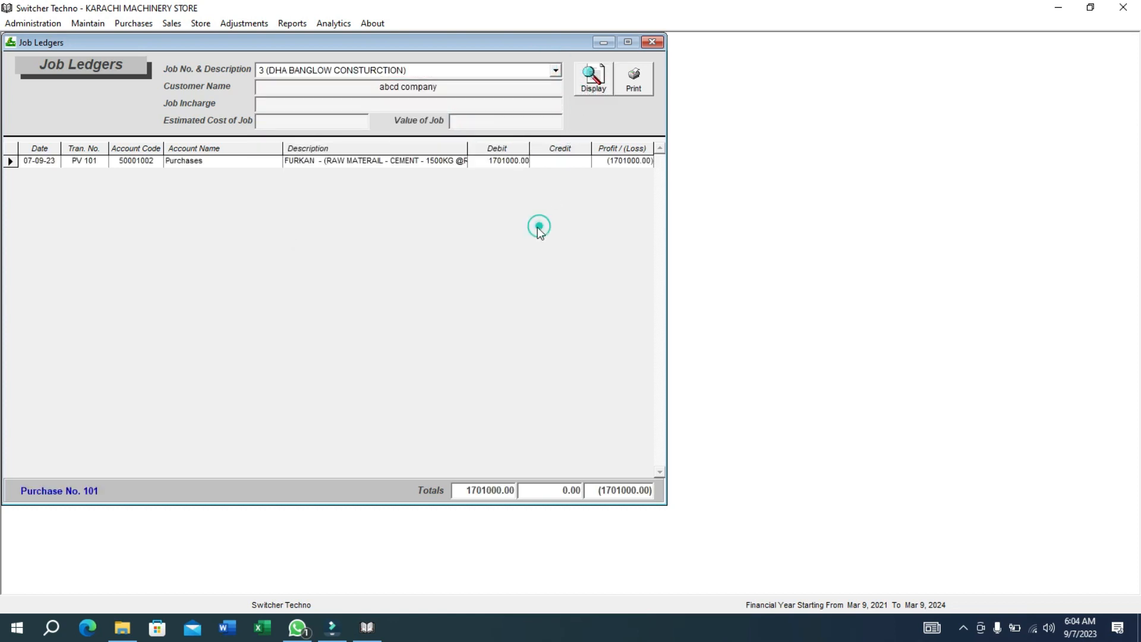
pyautogui.click(498, 163)
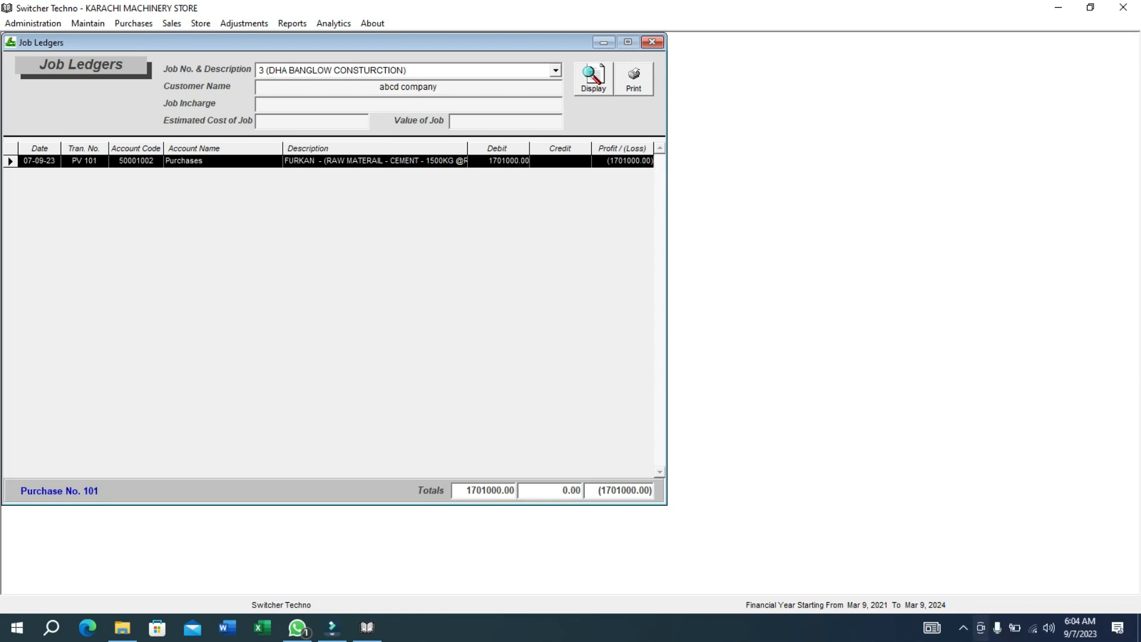
pyautogui.moveTo(368, 629)
pyautogui.click(996, 633)
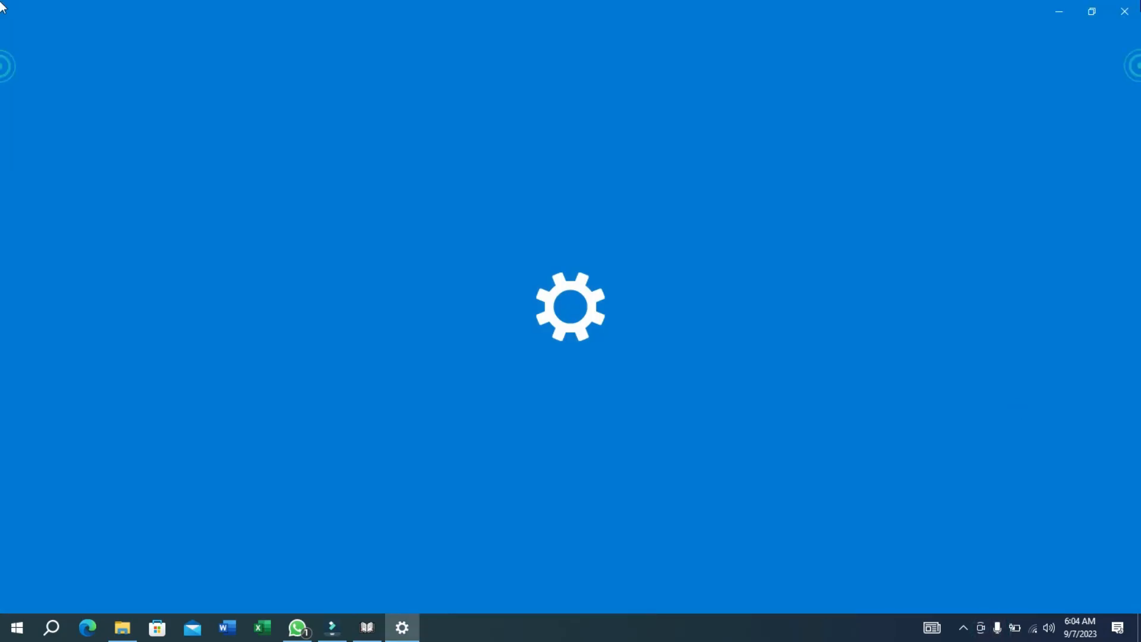
# Close Windows Settings and bring up the ERP's Chart of Accounts form.
pyautogui.click(1124, 11)
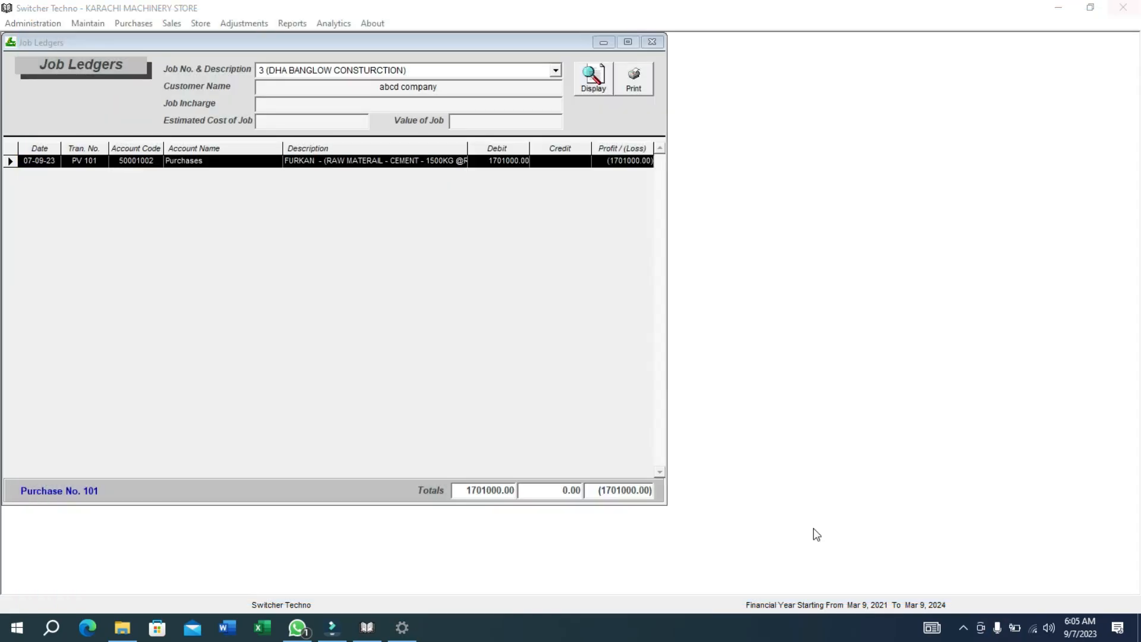
pyautogui.click(963, 627)
pyautogui.rightClick(993, 598)
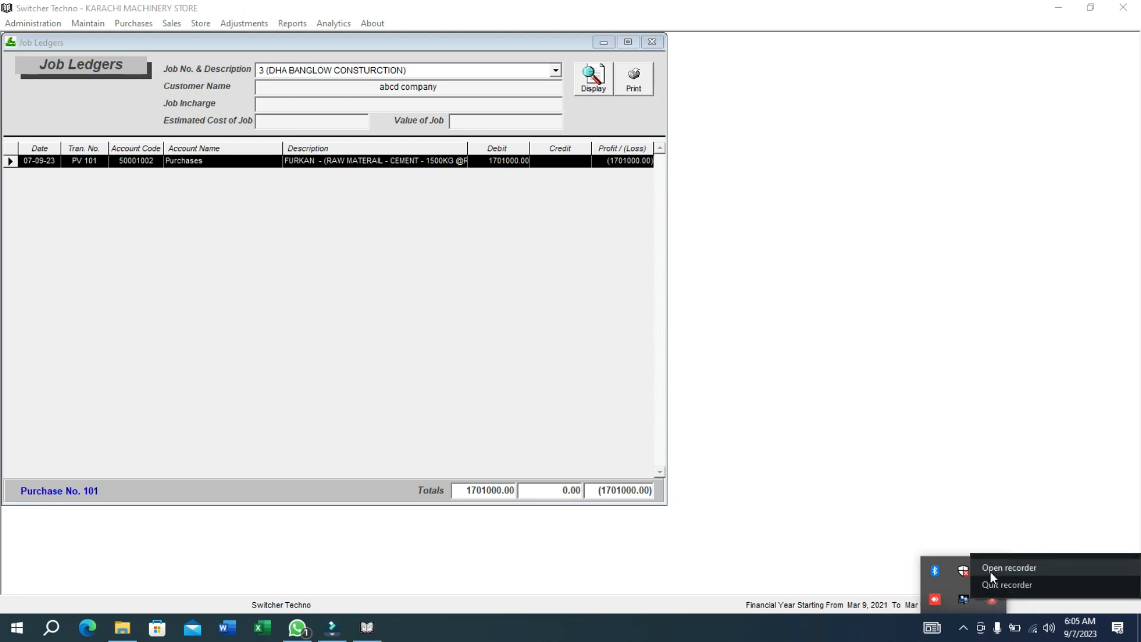
pyautogui.click(996, 583)
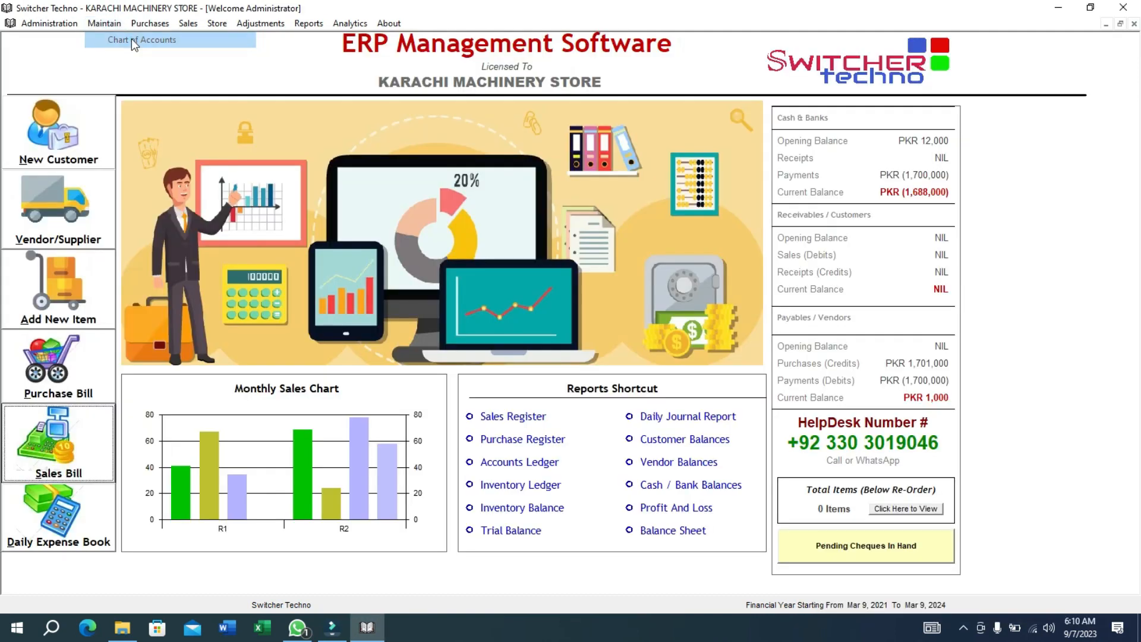
pyautogui.click(131, 38)
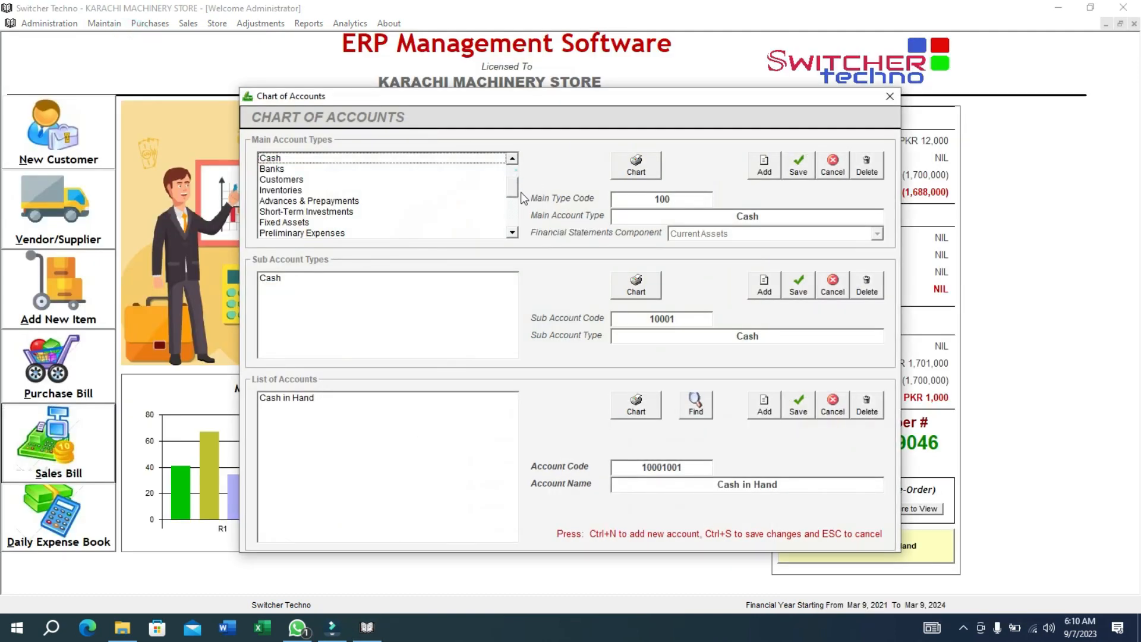
# Select the Other Expenses main type and its sub-type in the Chart of Accounts.
pyautogui.moveTo(512, 172); pyautogui.dragTo(513, 221)
pyautogui.click(489, 233)
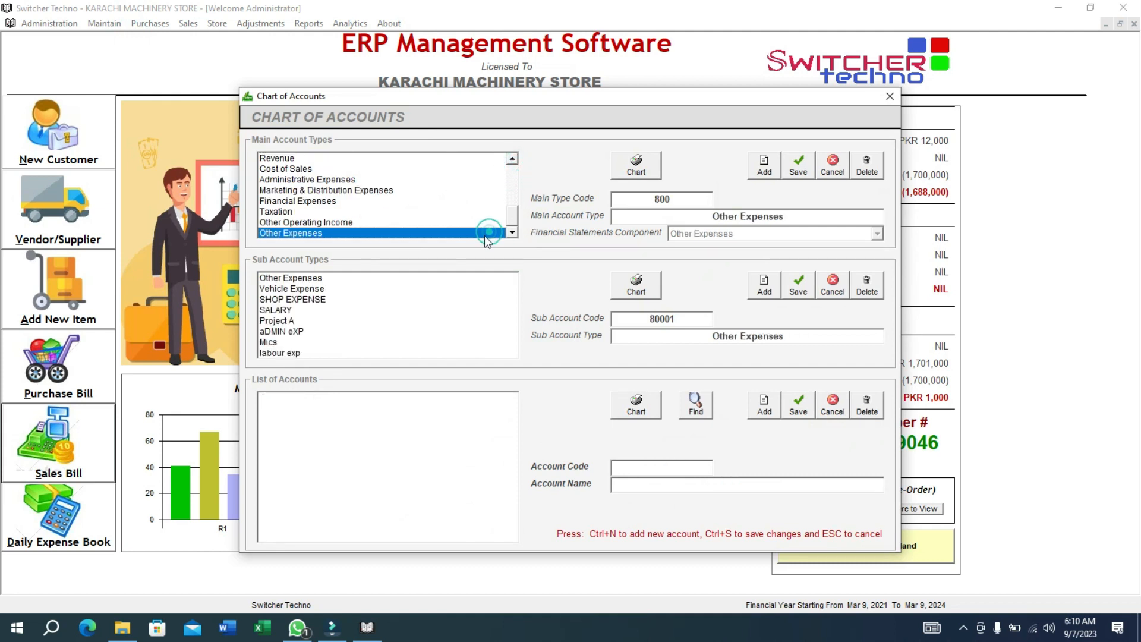
pyautogui.click(364, 288)
pyautogui.click(301, 321)
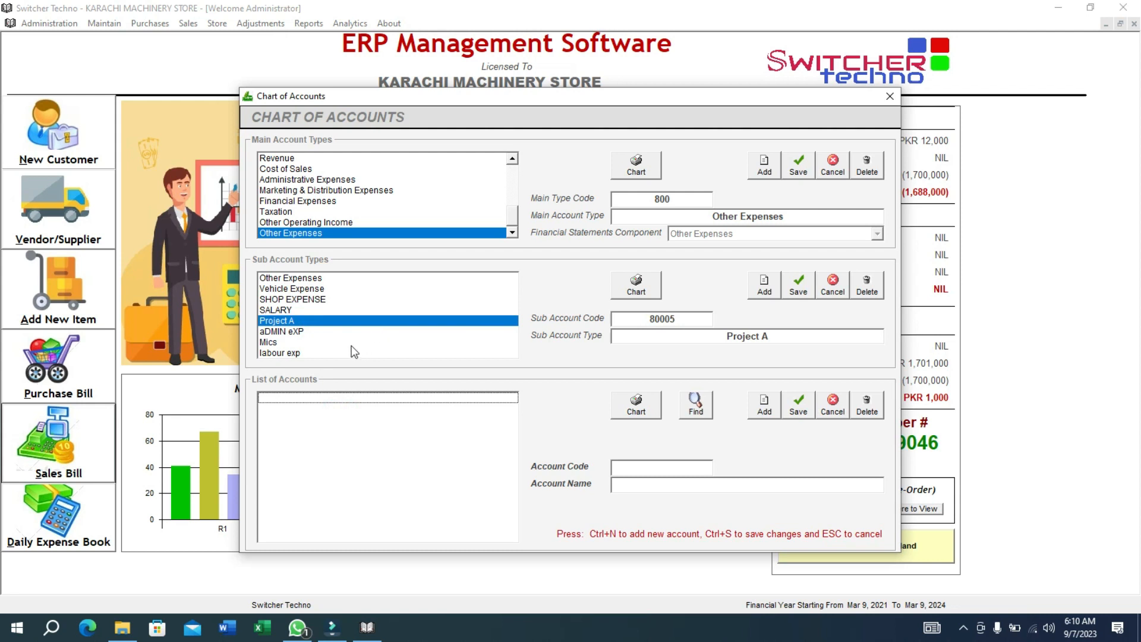
pyautogui.moveTo(351, 345); pyautogui.dragTo(338, 276)
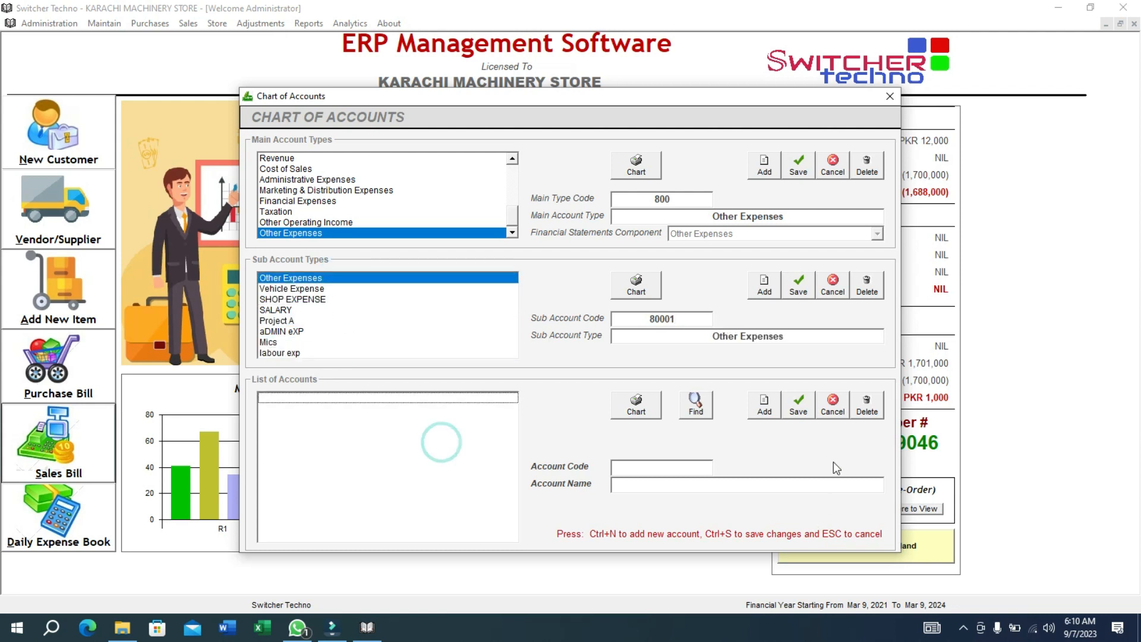
pyautogui.click(788, 415)
pyautogui.click(650, 359)
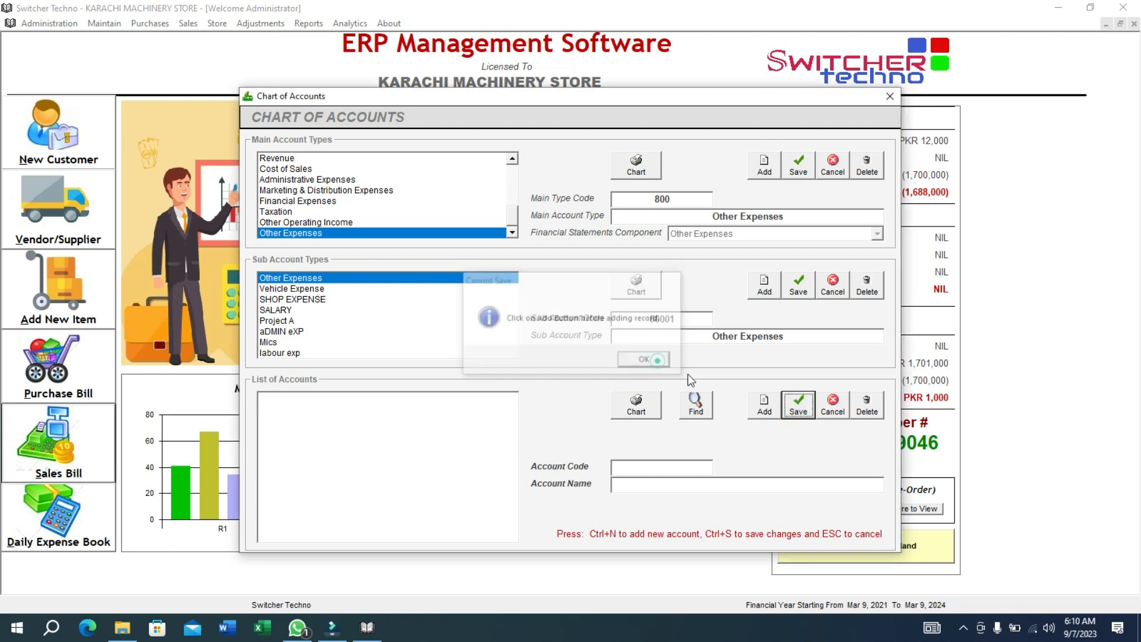
# Add and save account 80001001 LABOUR EXP, then close the Chart of Accounts.
pyautogui.click(763, 405)
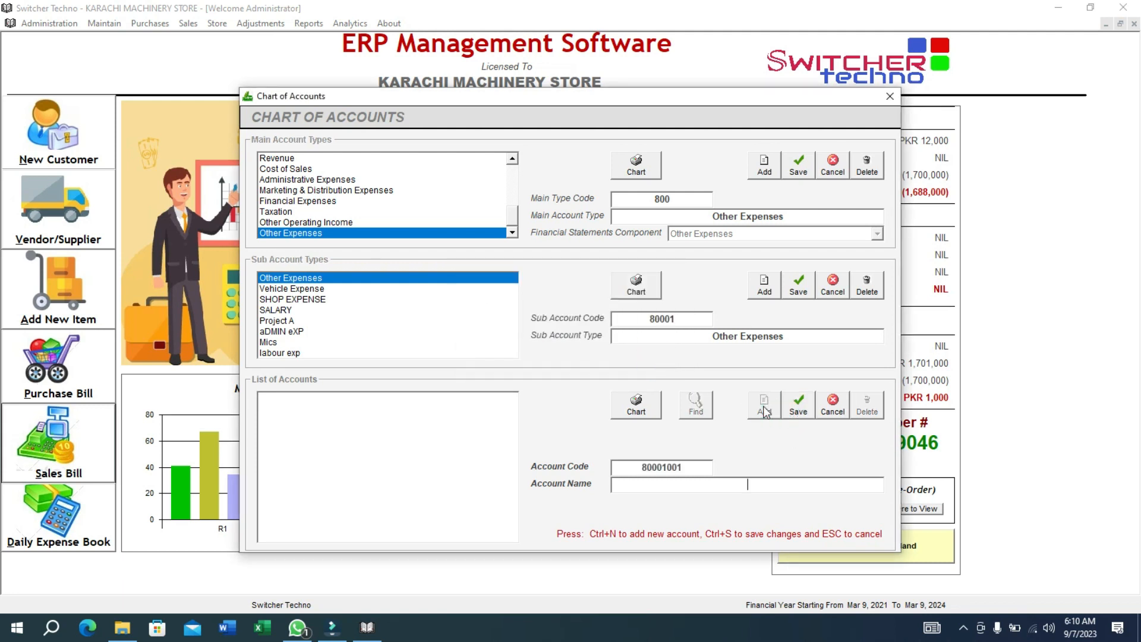
pyautogui.write('LABOUR EXP')
pyautogui.hotkey('ctrl', 's')
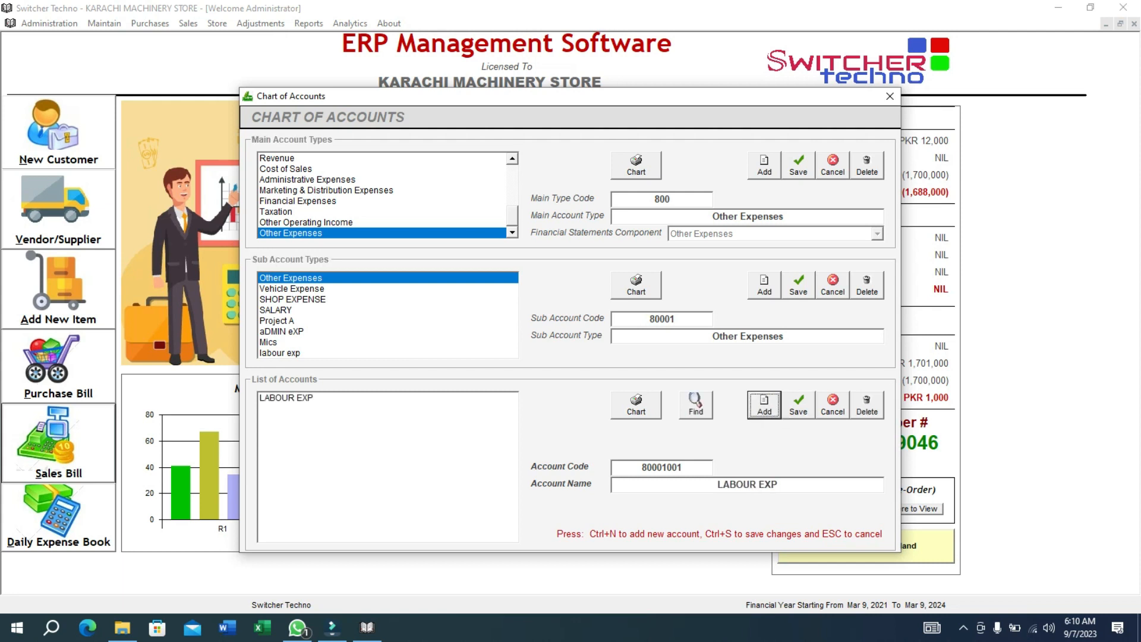
pyautogui.click(806, 399)
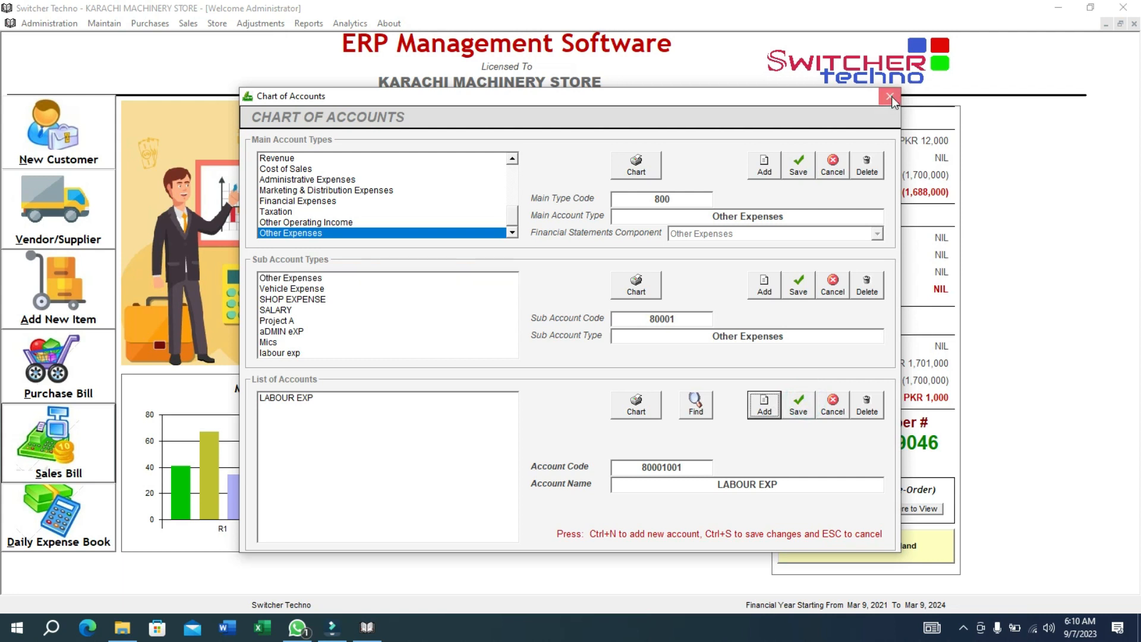
pyautogui.click(889, 95)
# Start a petty payment voucher in the Daily Expense Book paid from Cash in Hand.
pyautogui.click(69, 531)
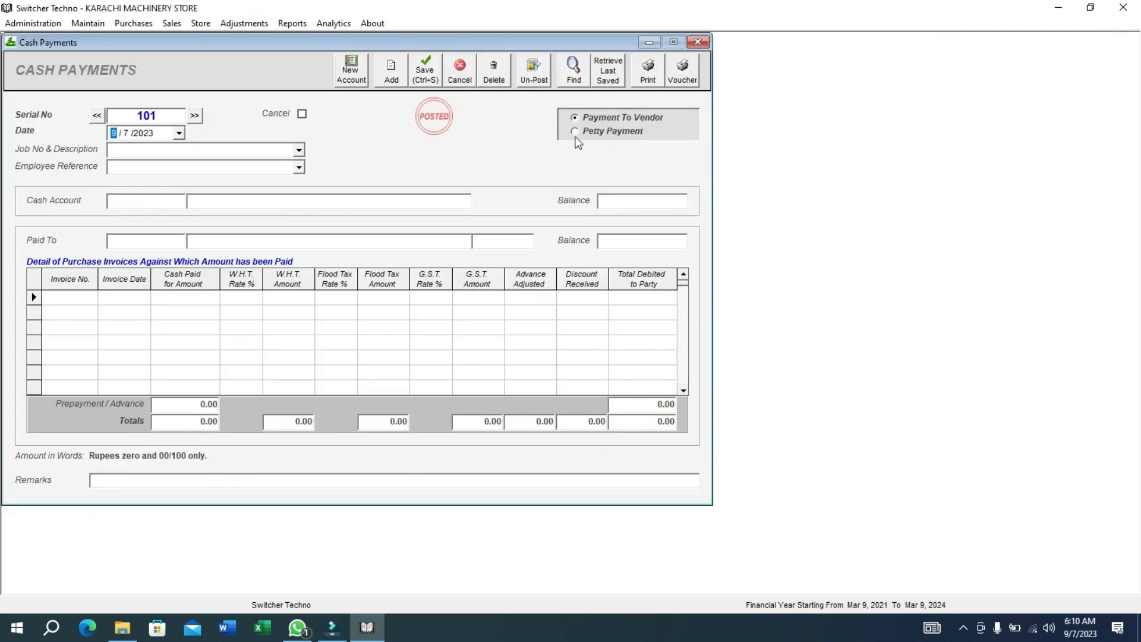
pyautogui.click(575, 133)
pyautogui.click(140, 201)
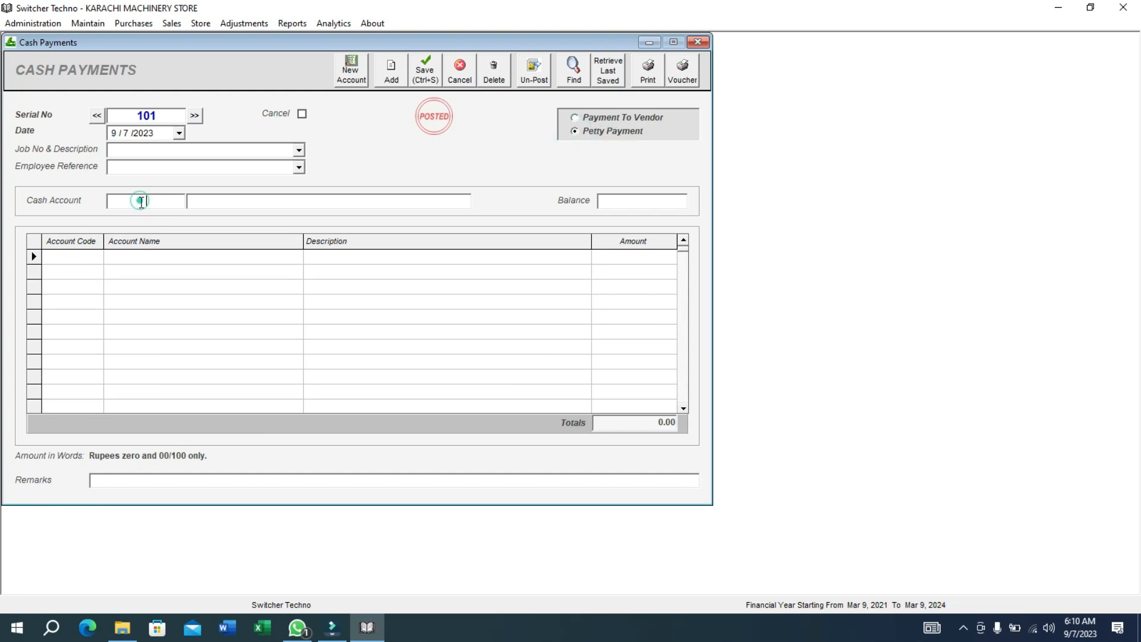
pyautogui.write('CAS')
pyautogui.press('Return')
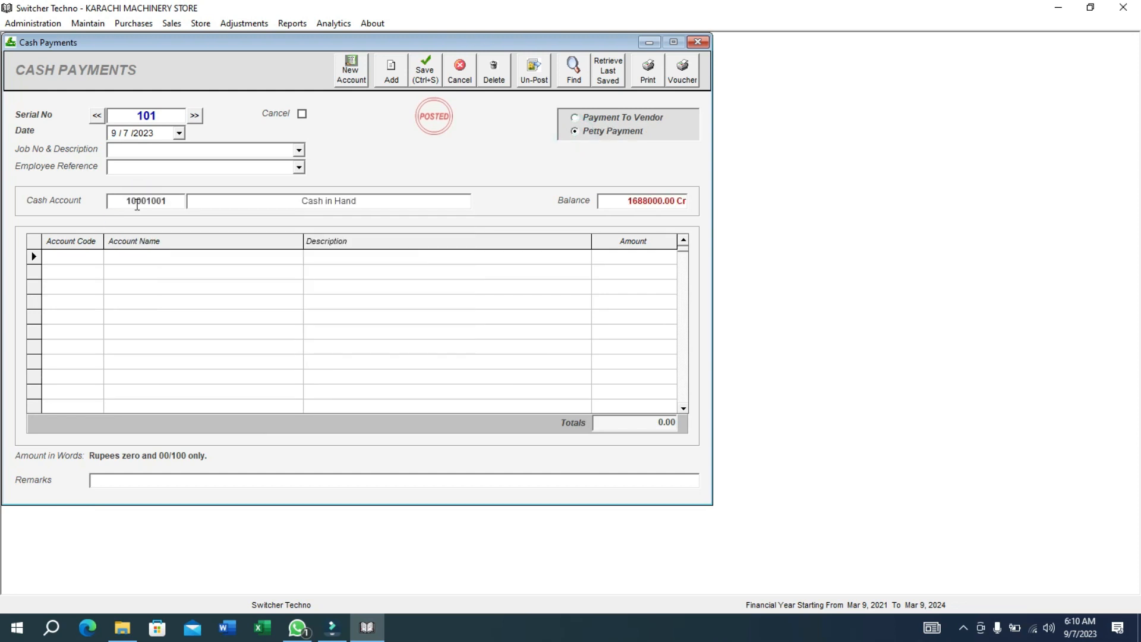
# Add a 50000 LABOUR EXP line, charge it to job 3, and save the voucher.
pyautogui.click(92, 256)
pyautogui.write('LAB')
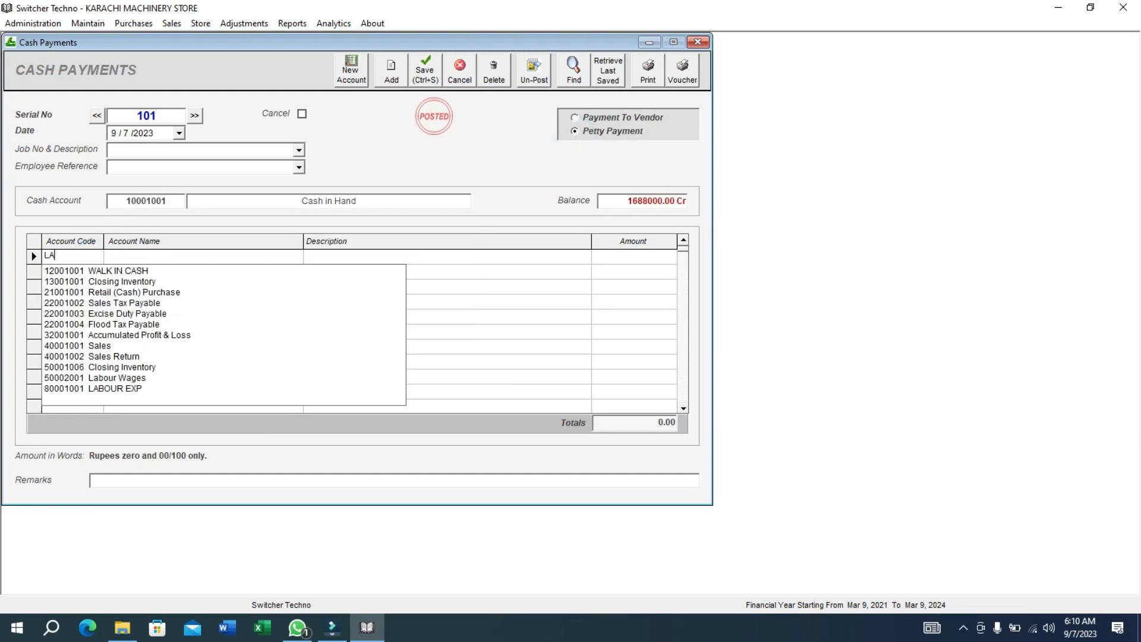
pyautogui.press('Down')
pyautogui.press('Down')
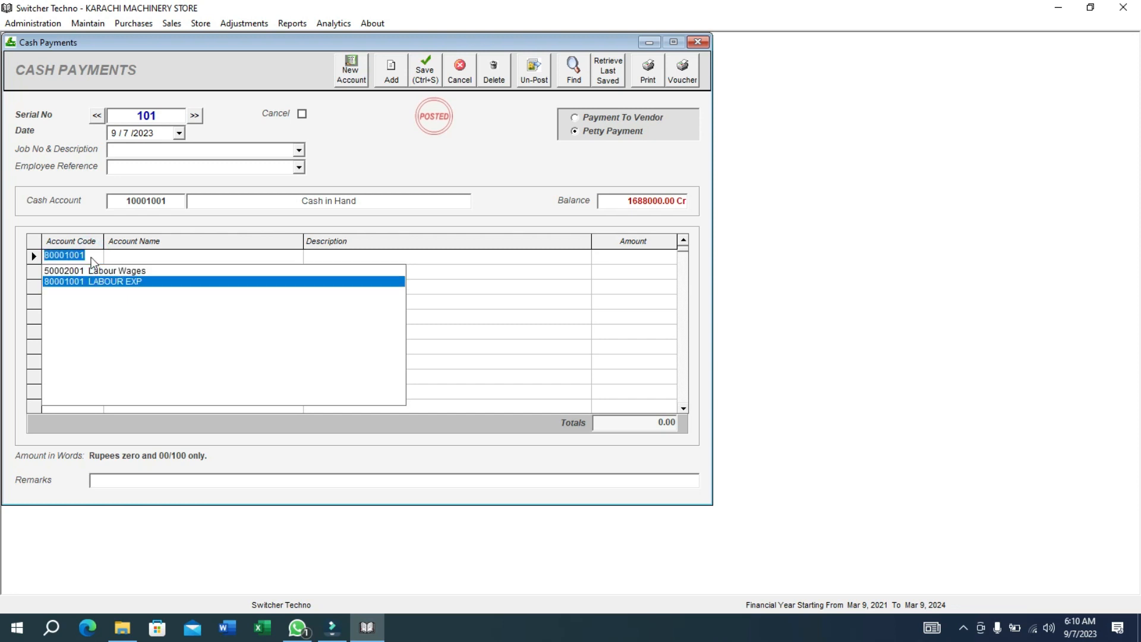
pyautogui.press('Return')
pyautogui.write('BKASJAVHFAHJSFHAS')
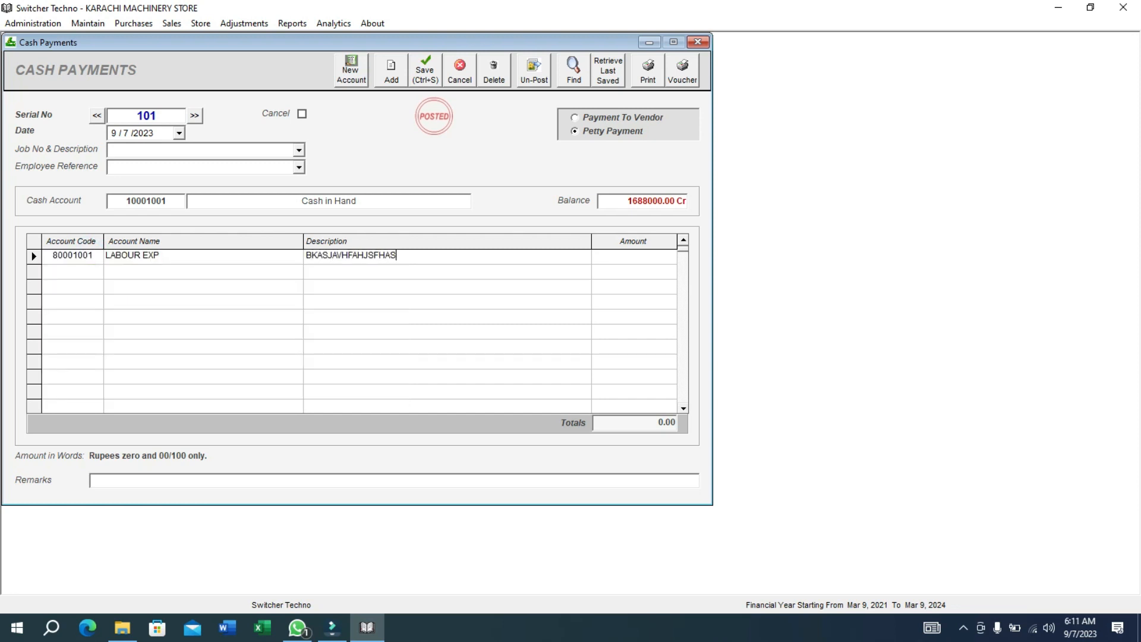
pyautogui.write('FHAFAHSFA')
pyautogui.press('Return')
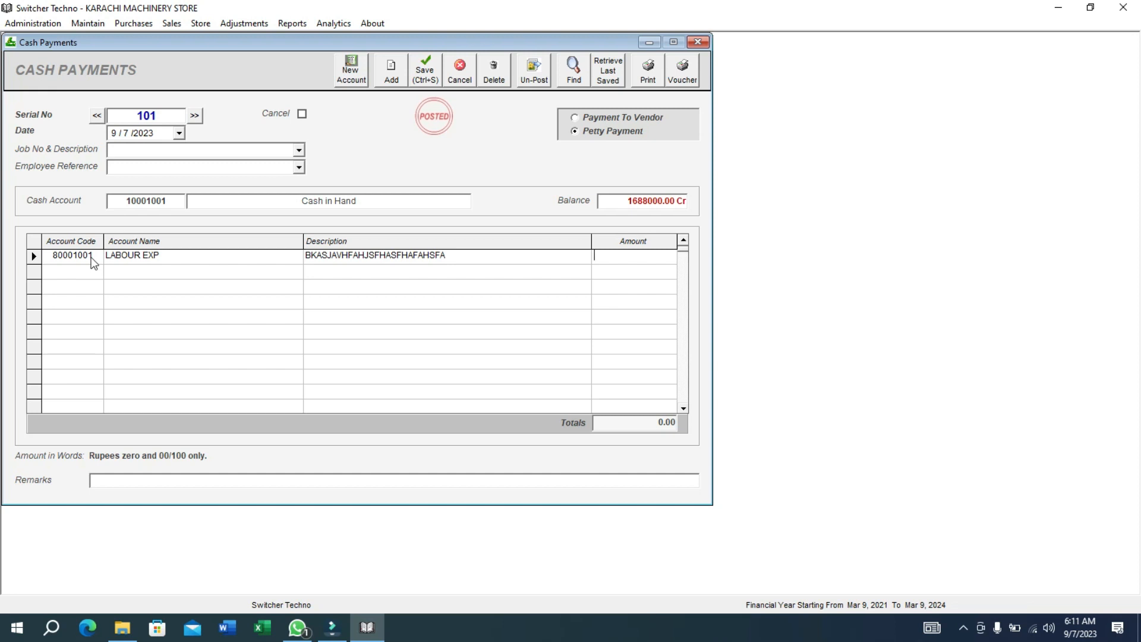
pyautogui.write('50000')
pyautogui.click(299, 151)
pyautogui.click(250, 186)
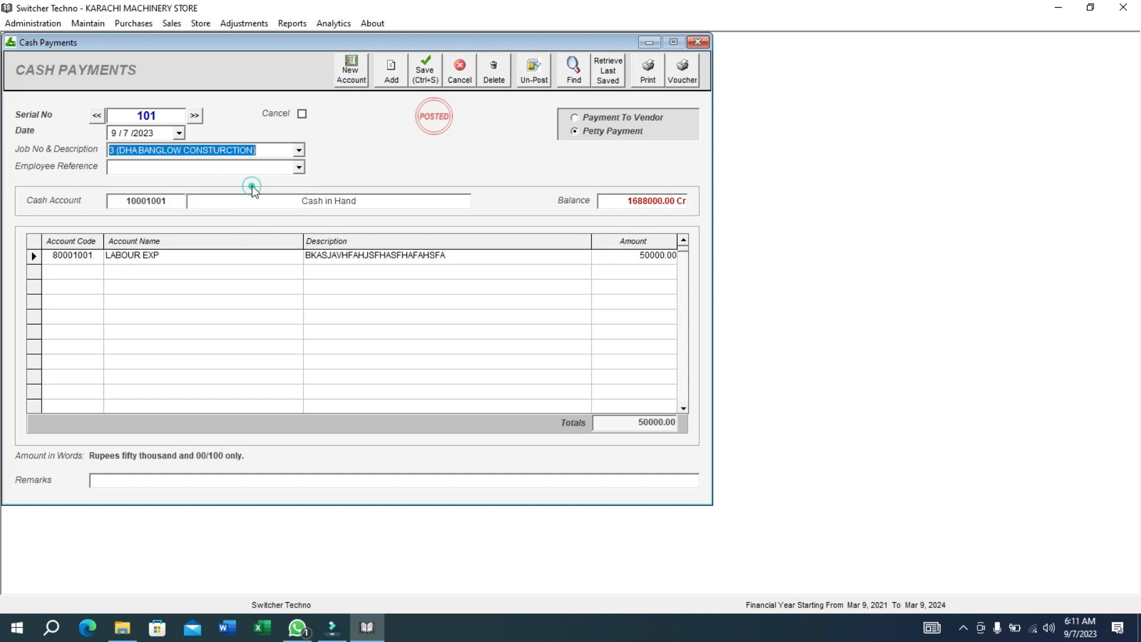
pyautogui.click(425, 69)
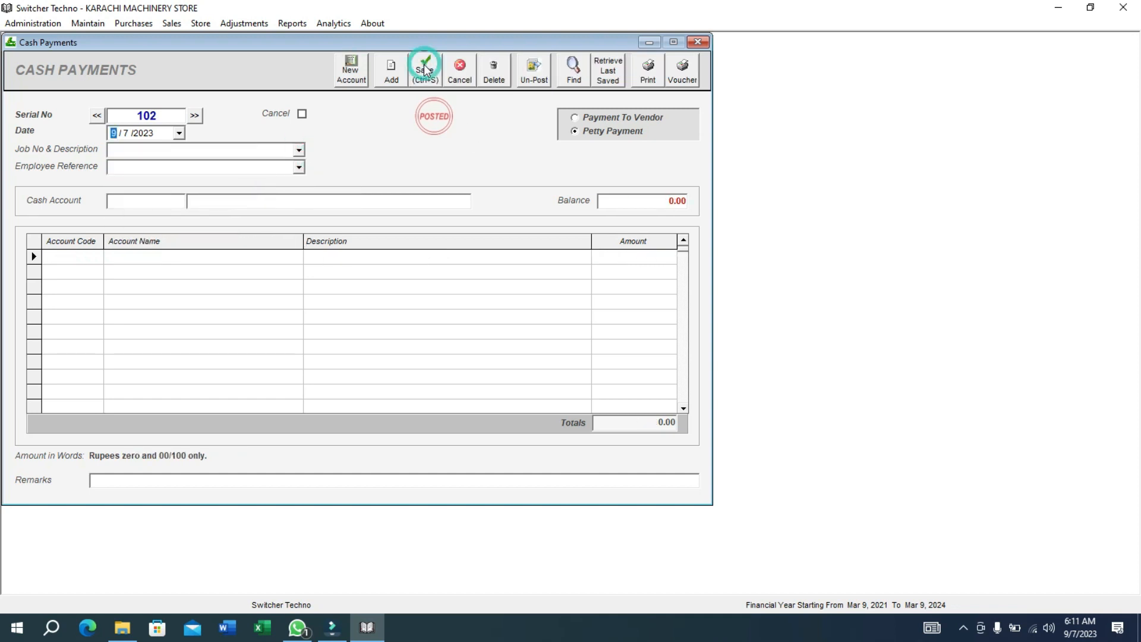
pyautogui.click(292, 23)
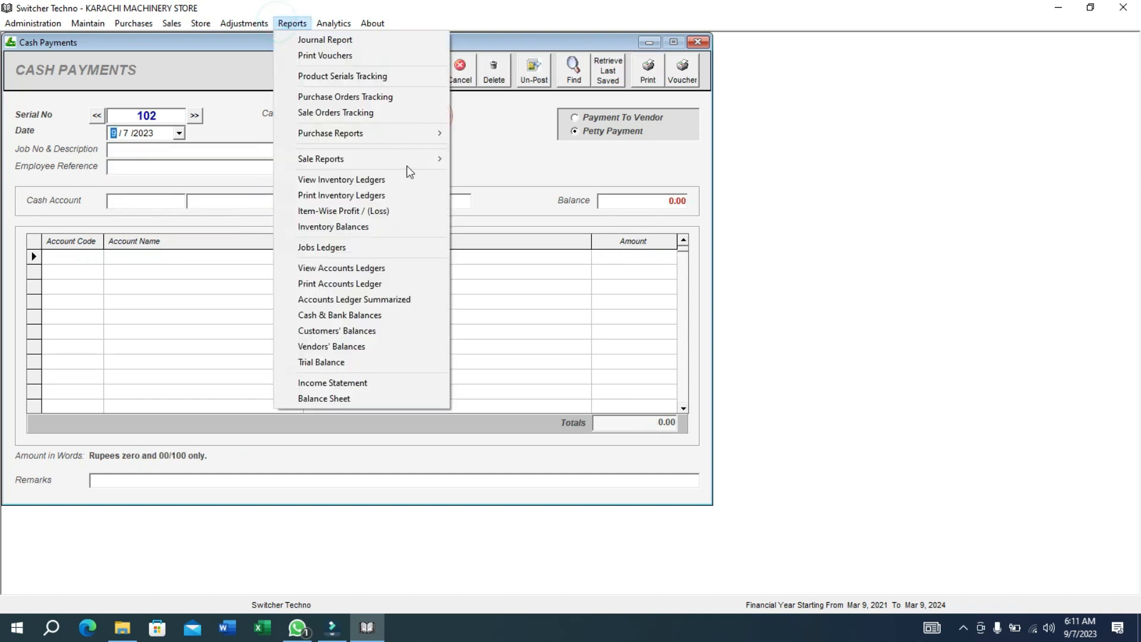
# Review job 3's ledger, now listing CPV 101 and totalling 1751000.00, then close it and Cash Payments.
pyautogui.click(421, 248)
pyautogui.click(555, 71)
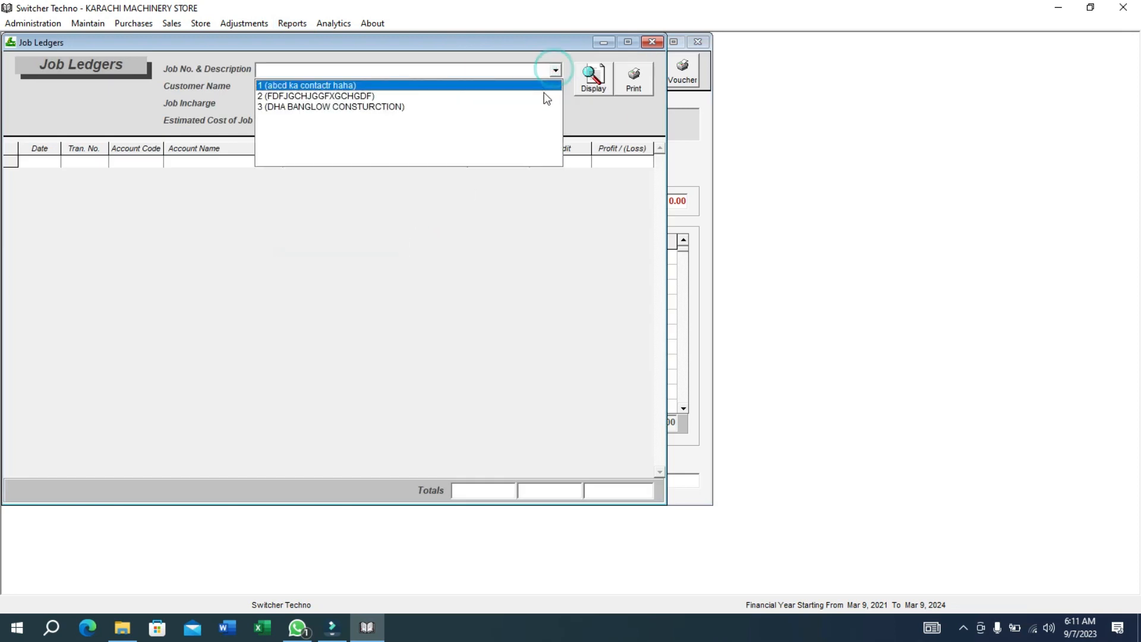
pyautogui.click(538, 106)
pyautogui.click(592, 77)
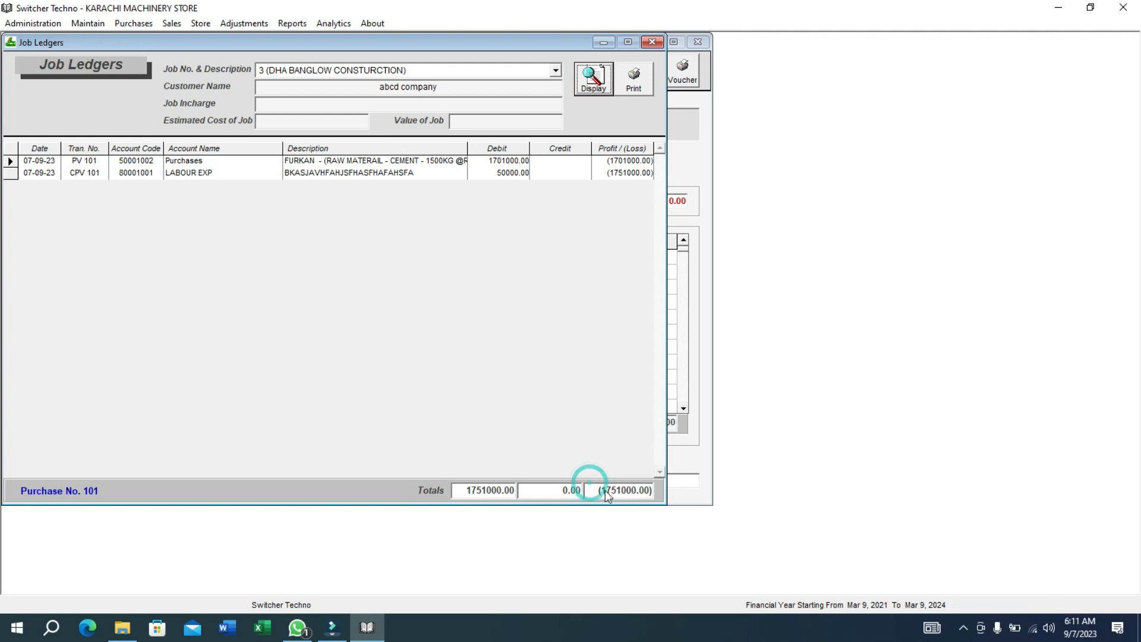
pyautogui.moveTo(602, 492); pyautogui.dragTo(669, 511)
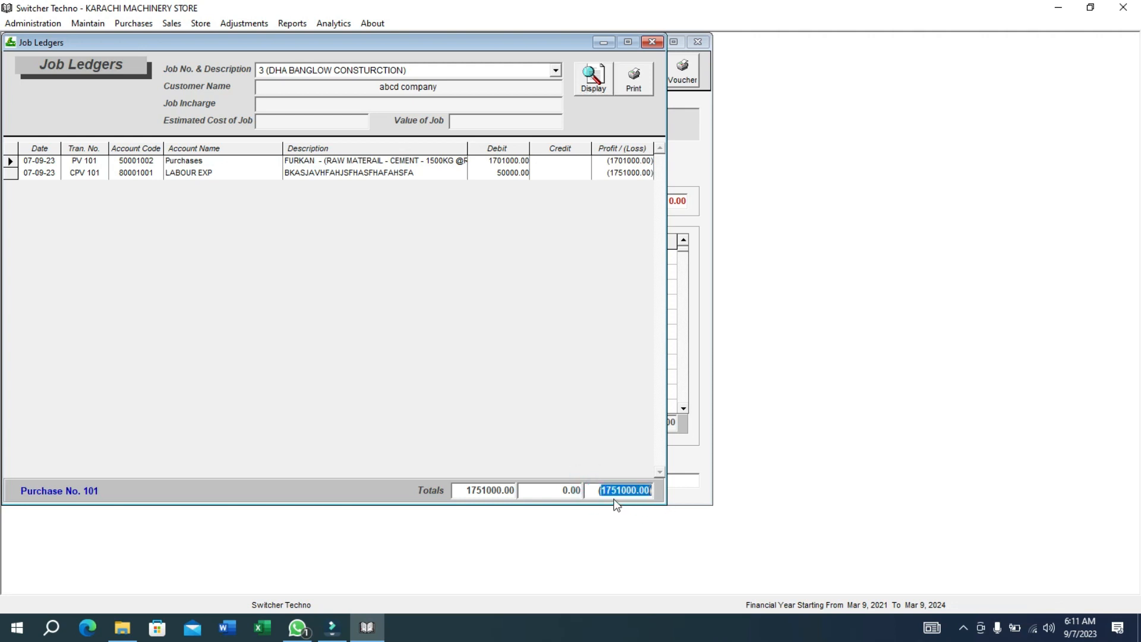
pyautogui.moveTo(600, 490); pyautogui.dragTo(632, 490)
pyautogui.click(652, 42)
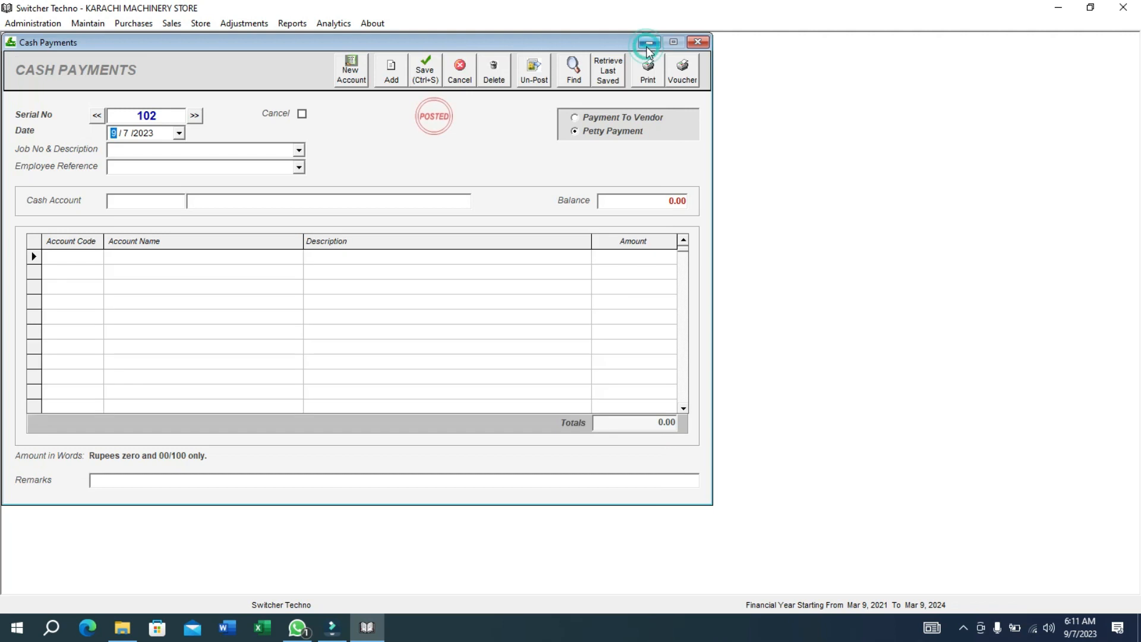
pyautogui.click(697, 42)
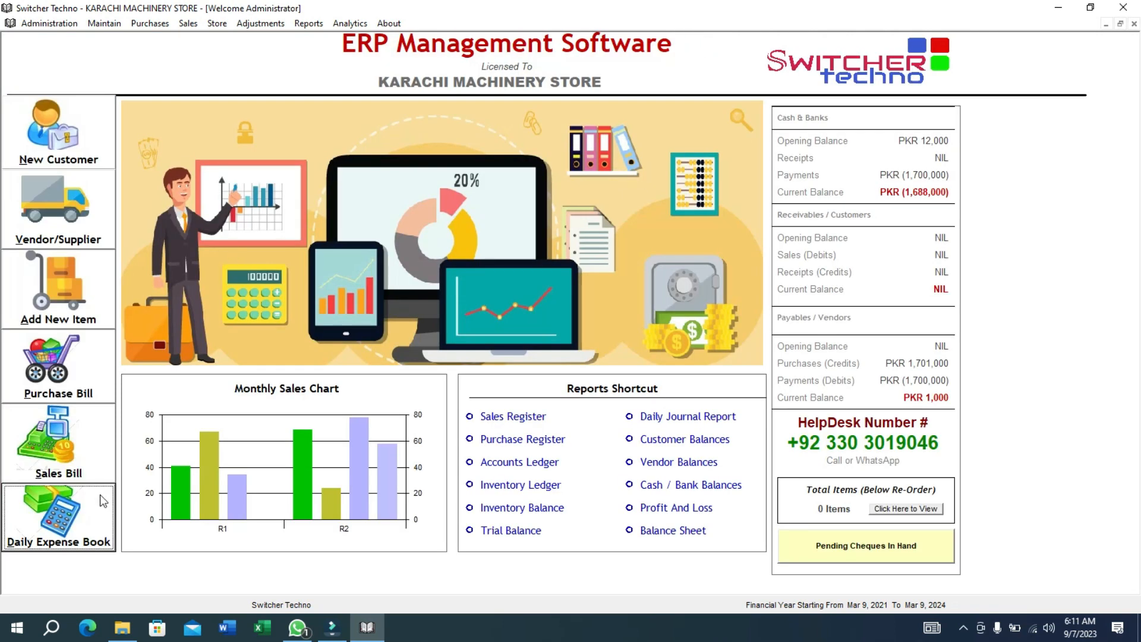
# Start a sale invoice for abcd company with the construction item at rate 80000000.
pyautogui.click(84, 460)
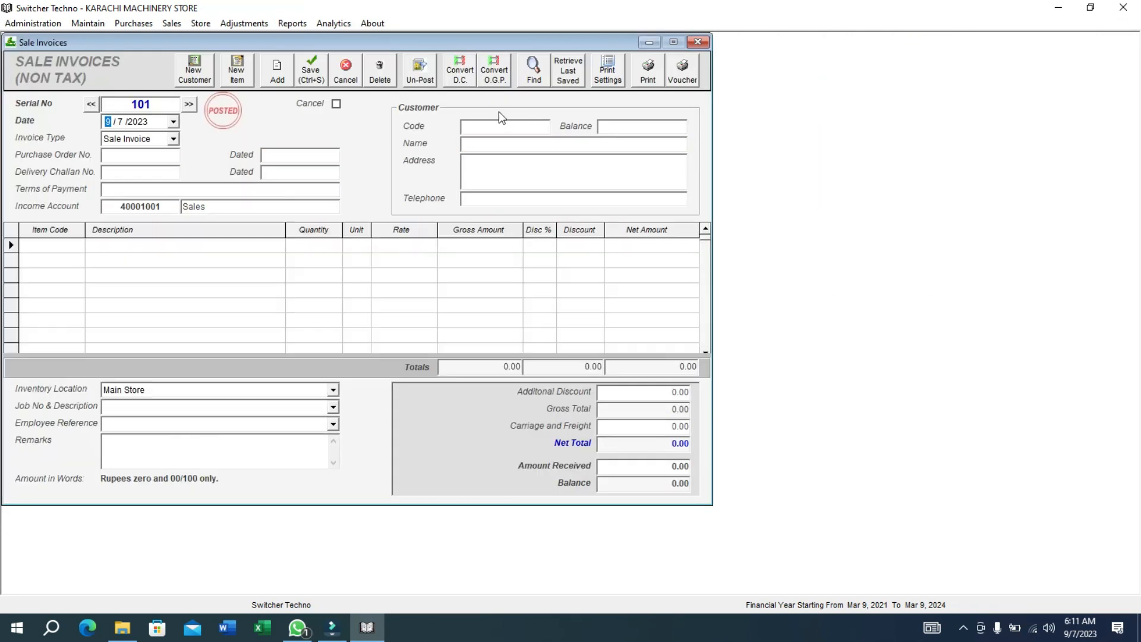
pyautogui.click(508, 130)
pyautogui.write('A')
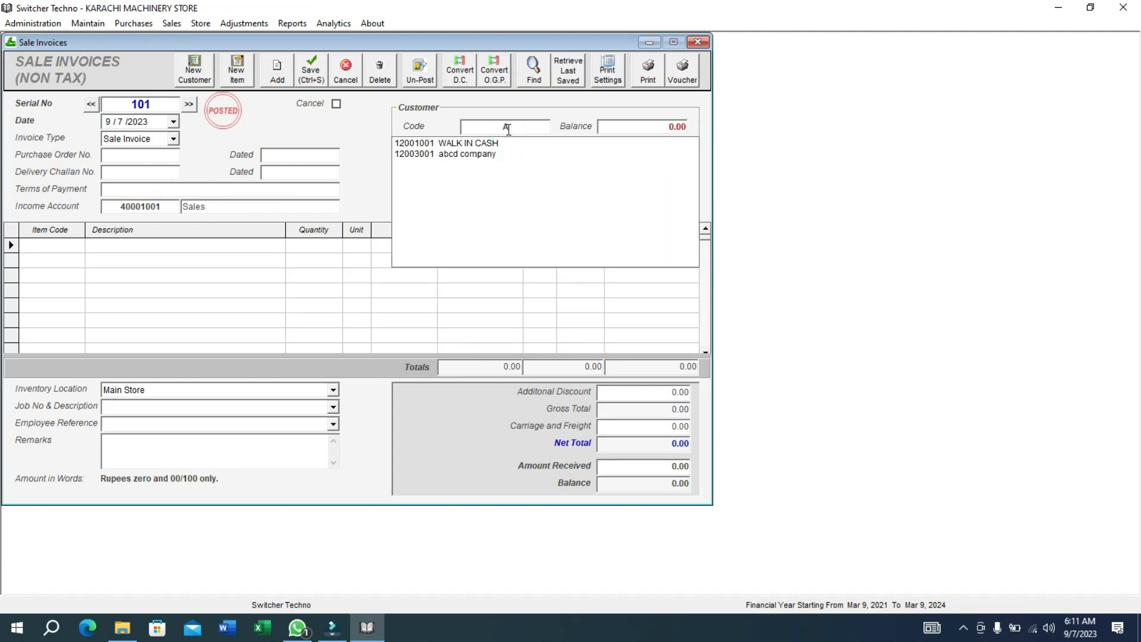
pyautogui.press('Down')
pyautogui.press('Down')
pyautogui.press('Return')
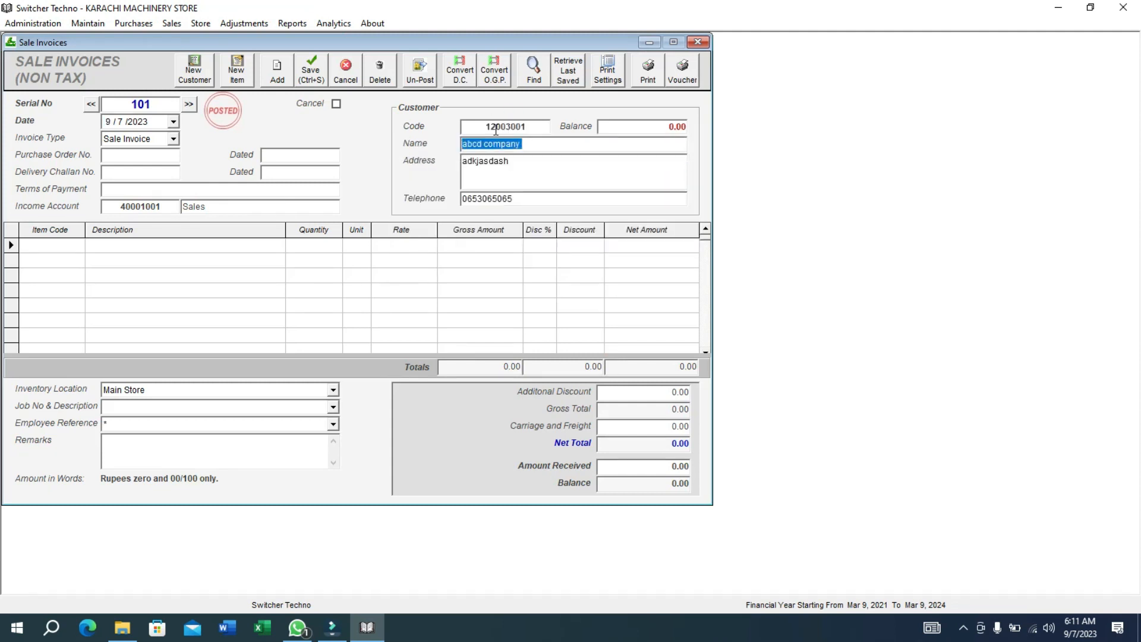
pyautogui.click(36, 245)
pyautogui.write('CON')
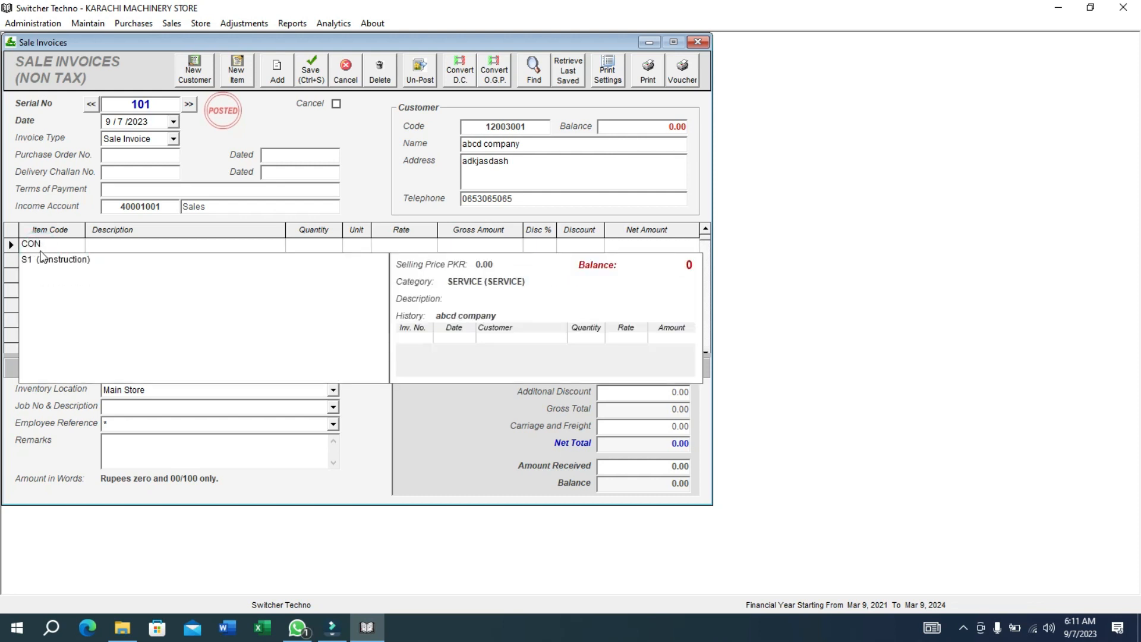
pyautogui.click(41, 258)
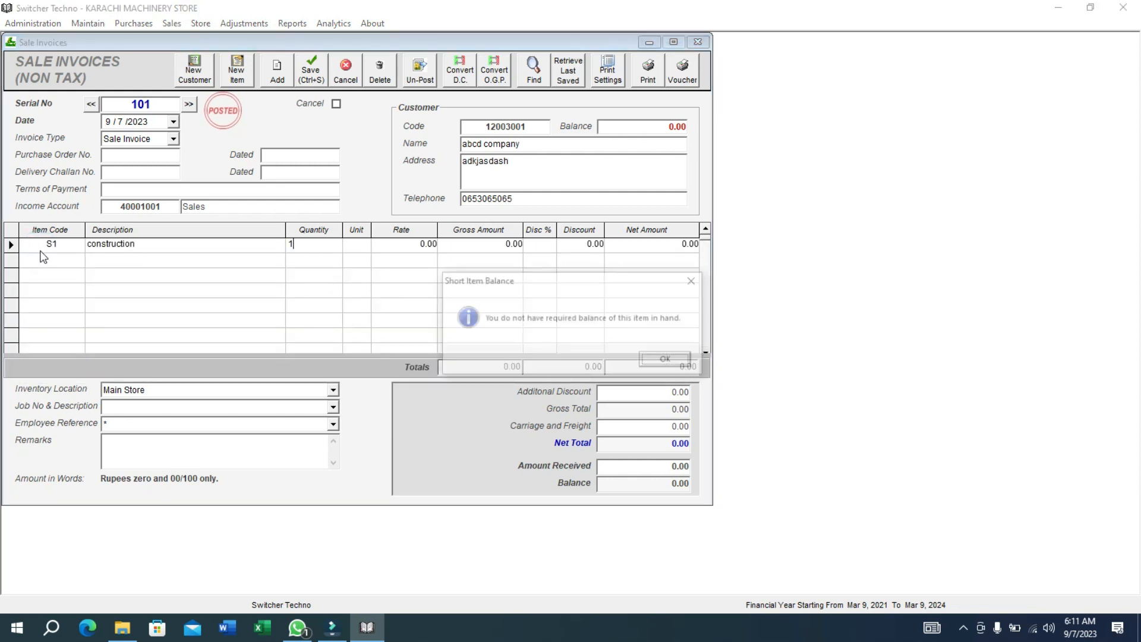
pyautogui.press('Return')
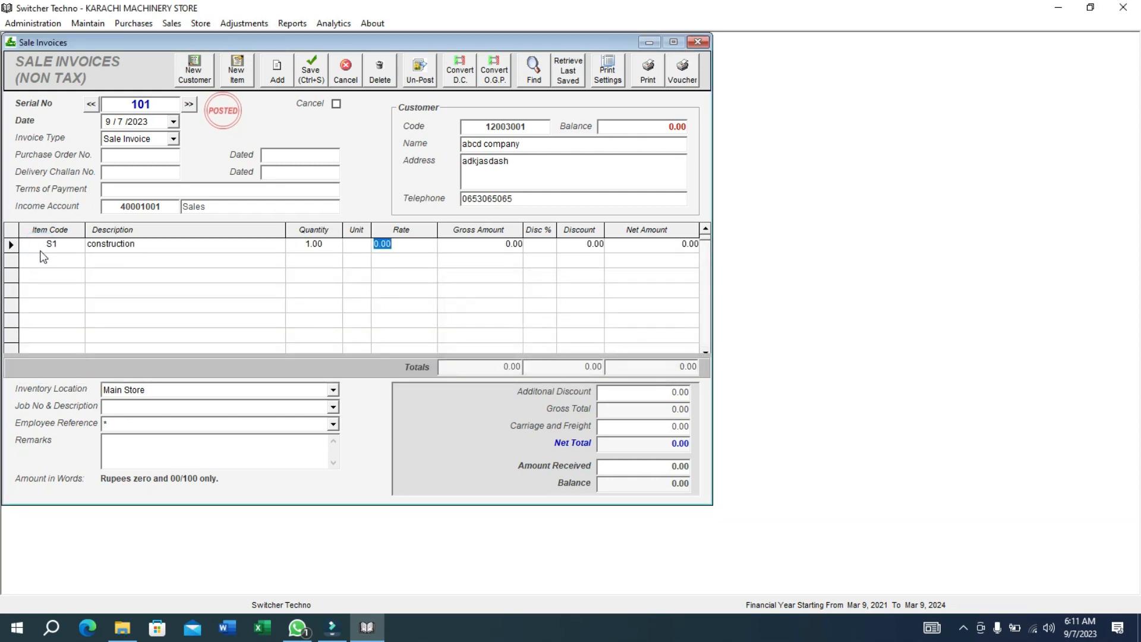
pyautogui.write('80000000')
pyautogui.press('Return')
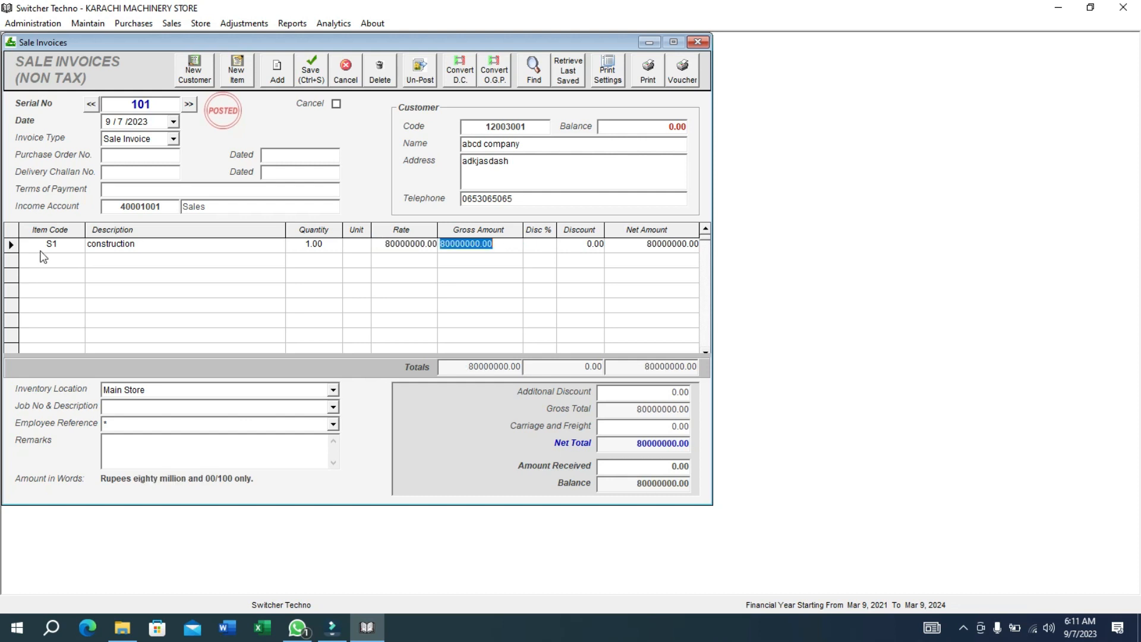
pyautogui.press('Return')
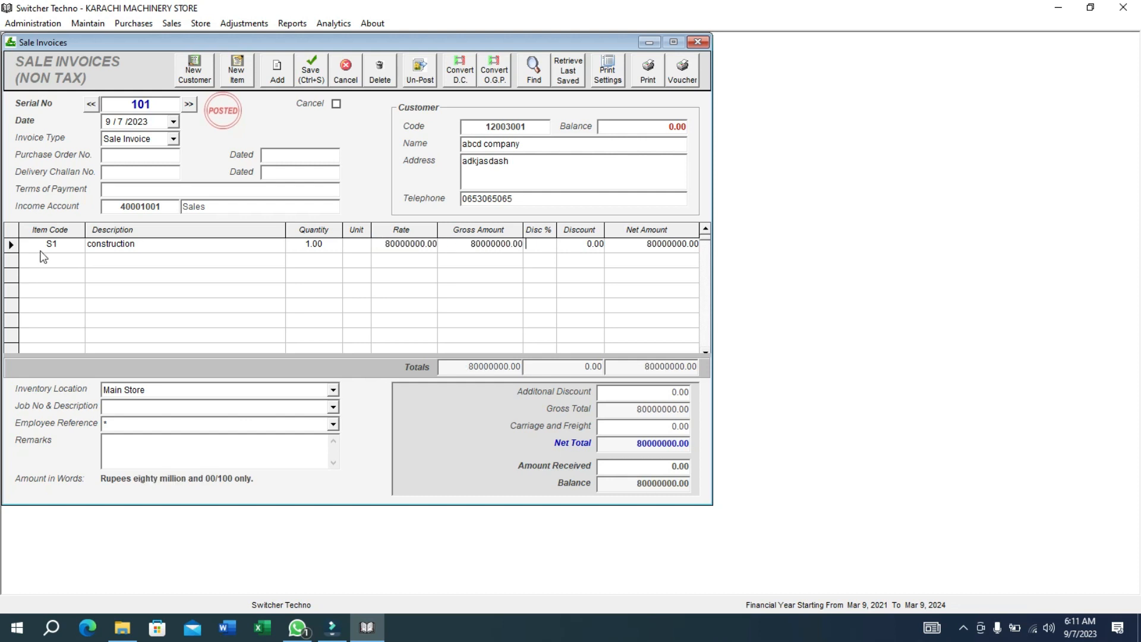
# Enter 50000000 received, leaving 30000000 balance, then save and preview invoice 101.
pyautogui.click(630, 466)
pyautogui.write('5000000')
pyautogui.doubleClick(625, 483)
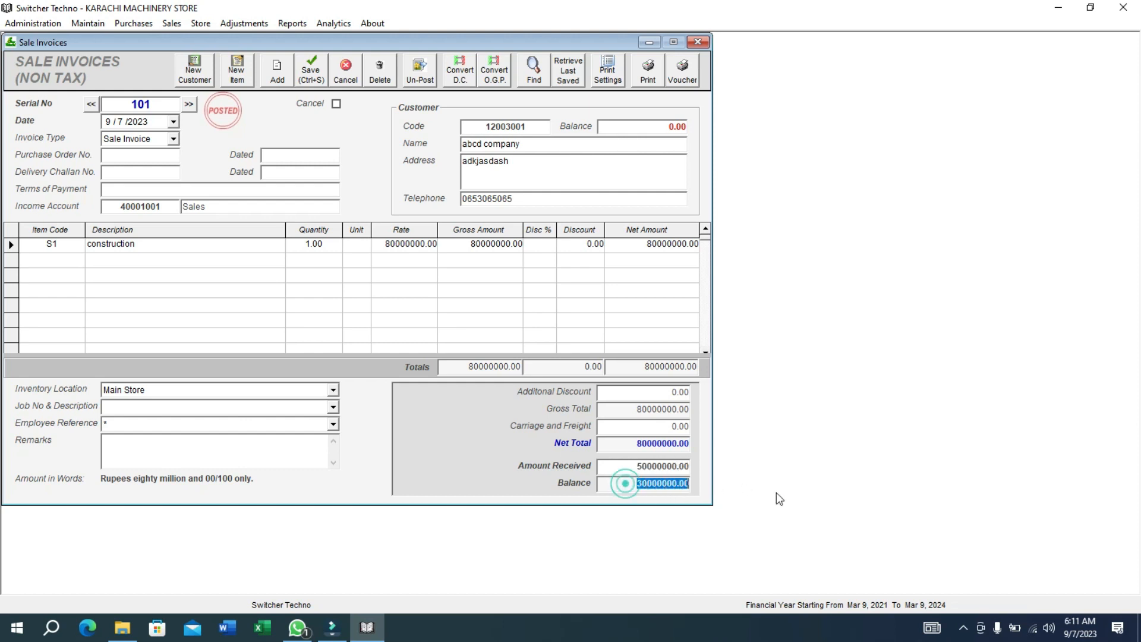
pyautogui.click(310, 70)
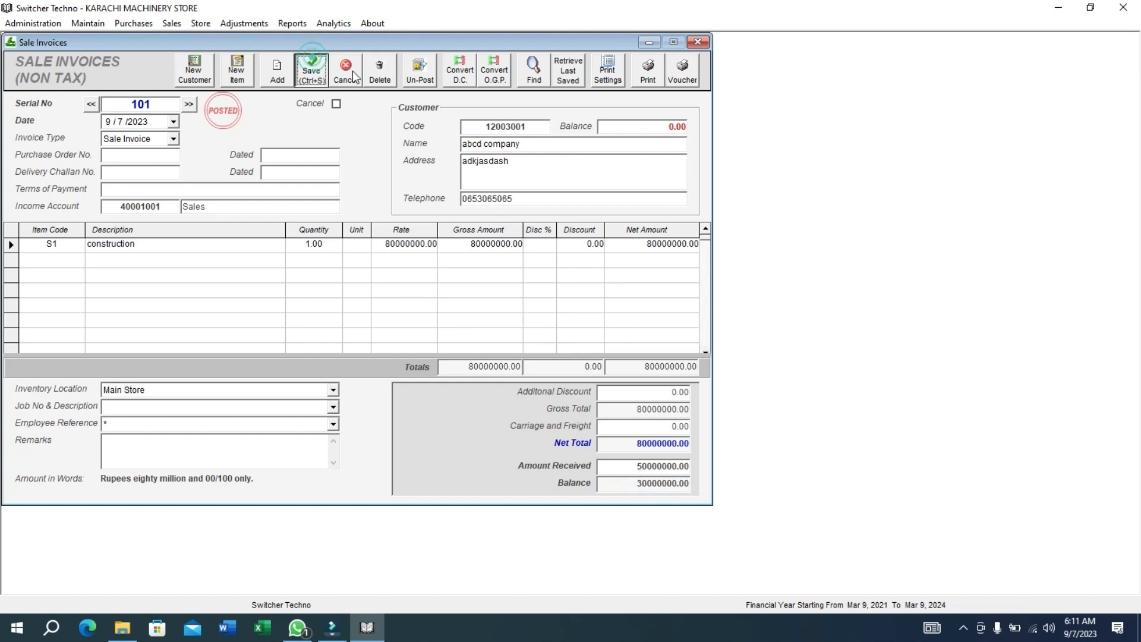
pyautogui.click(661, 82)
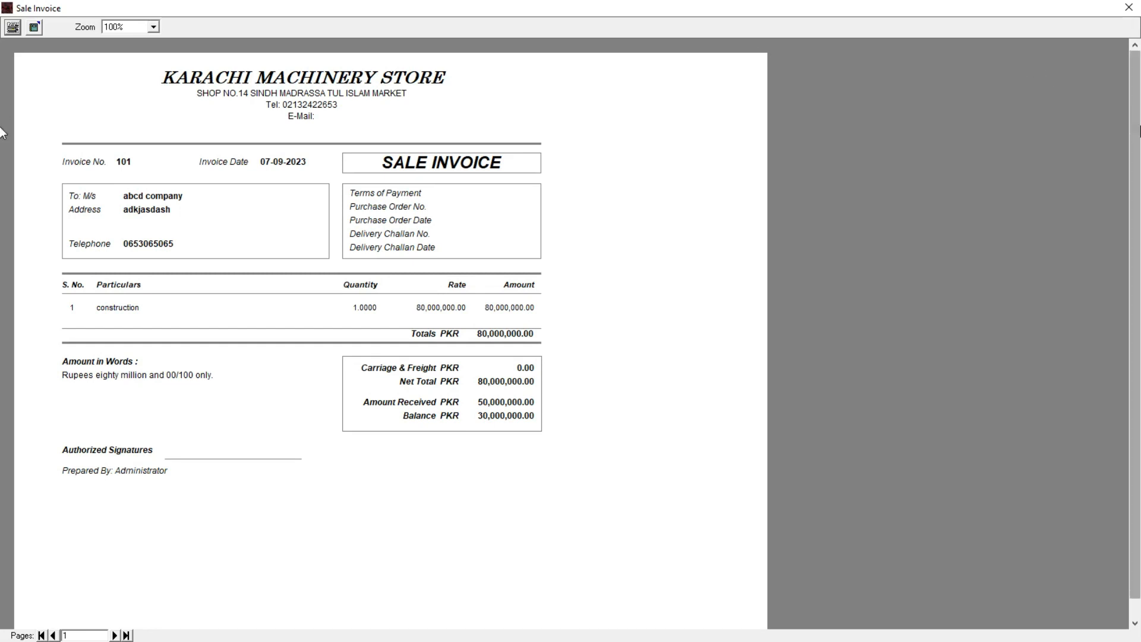
pyautogui.click(1128, 8)
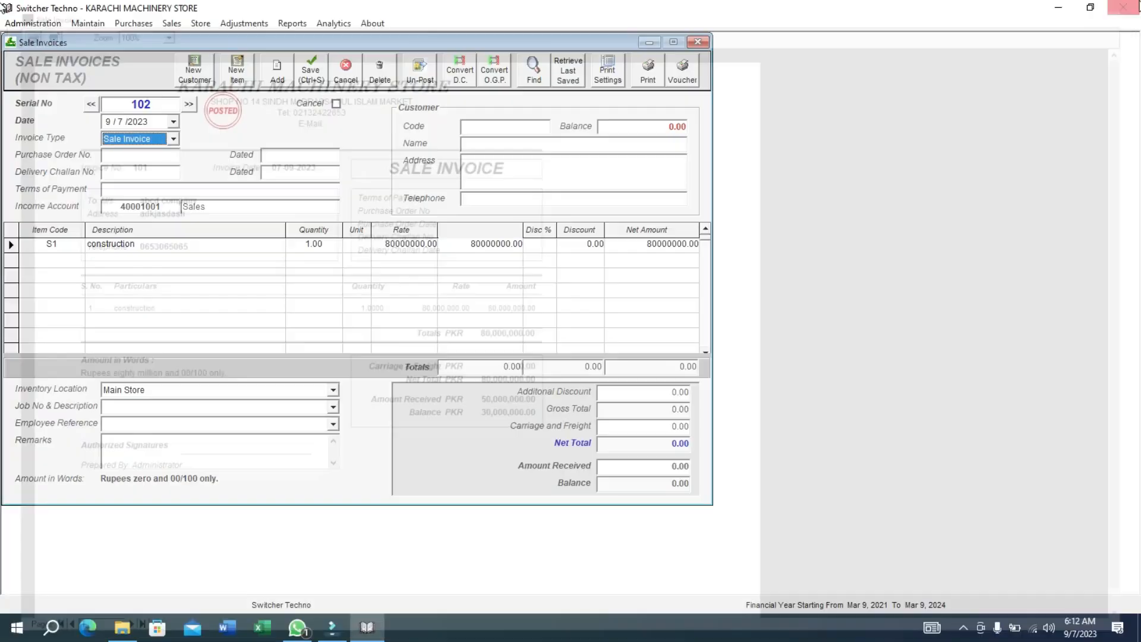
# Close the sale invoice form and check job 3's entries in the Jobs Ledgers report.
pyautogui.click(693, 39)
pyautogui.click(309, 23)
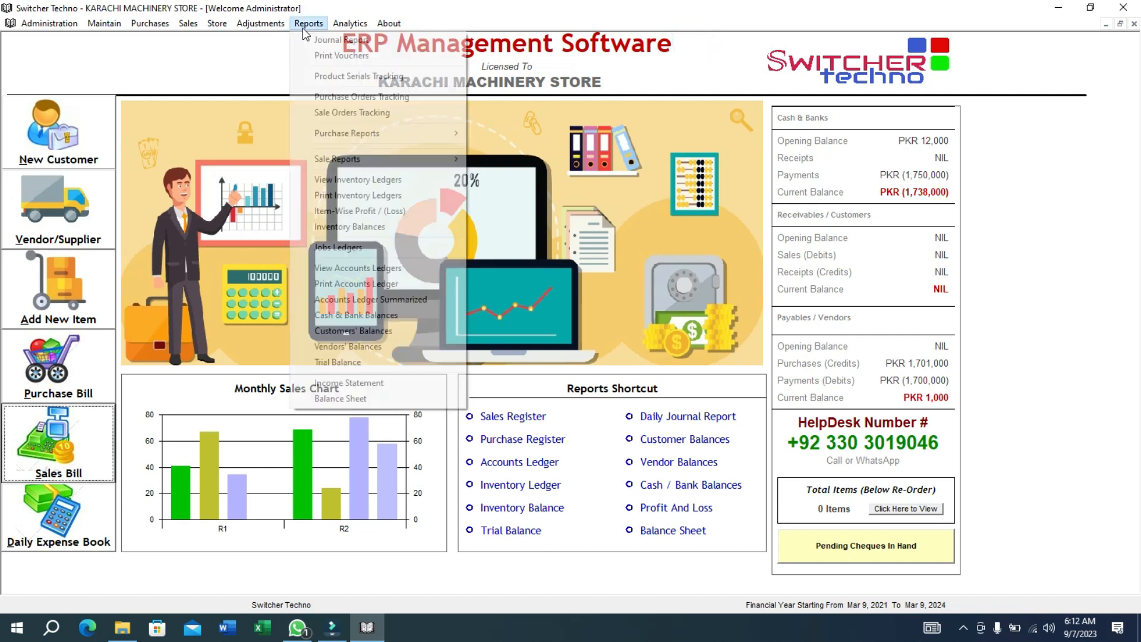
pyautogui.click(390, 247)
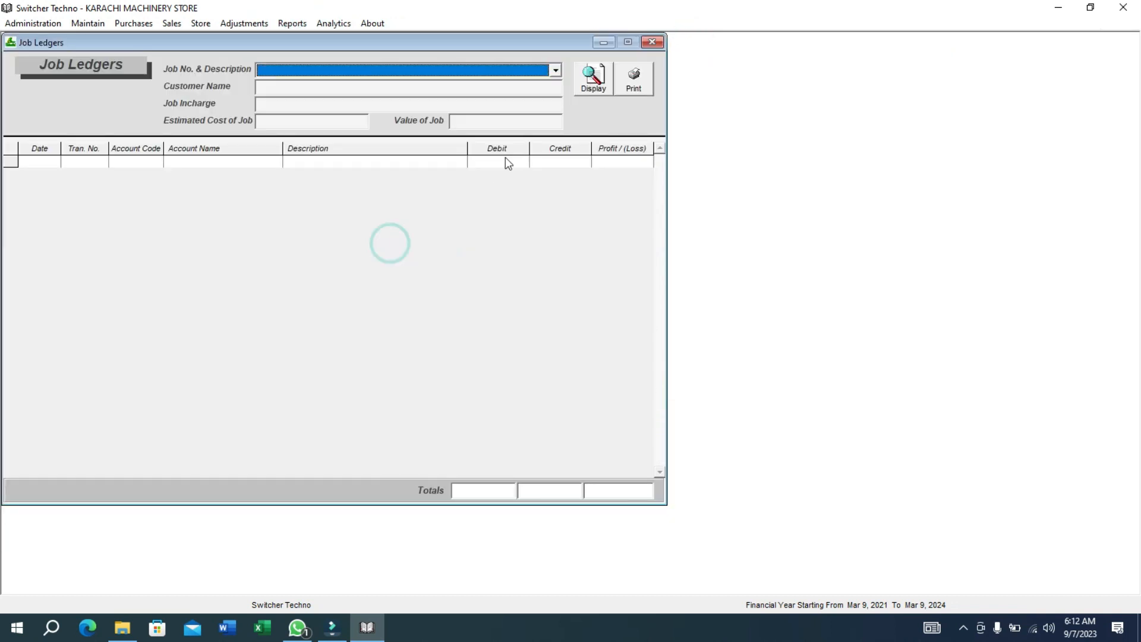
pyautogui.click(556, 70)
pyautogui.click(479, 114)
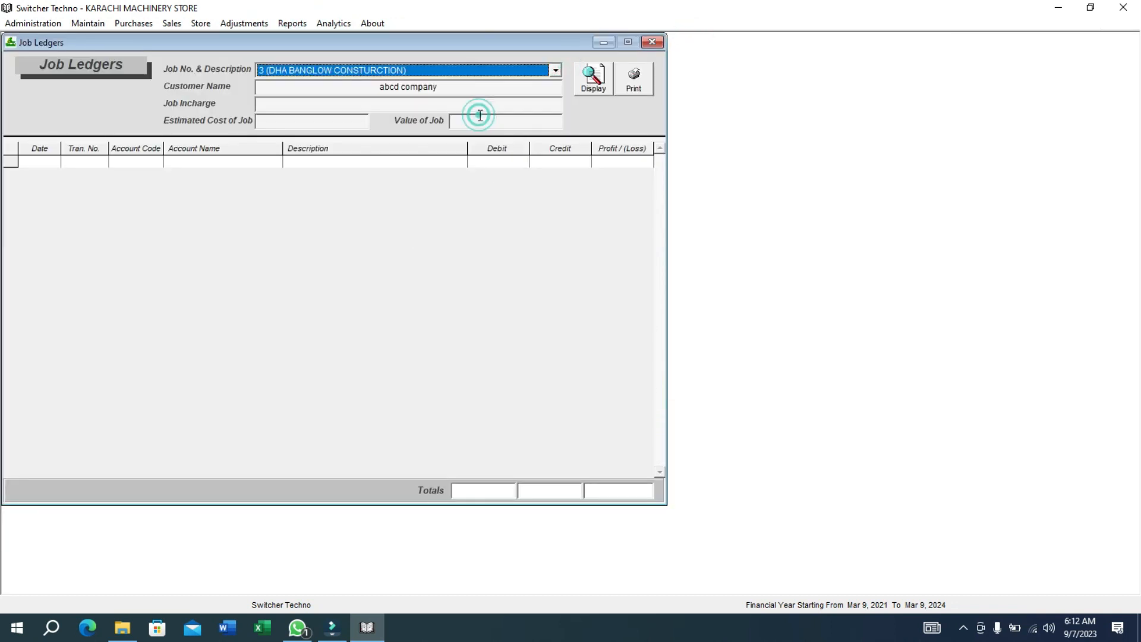
pyautogui.click(596, 92)
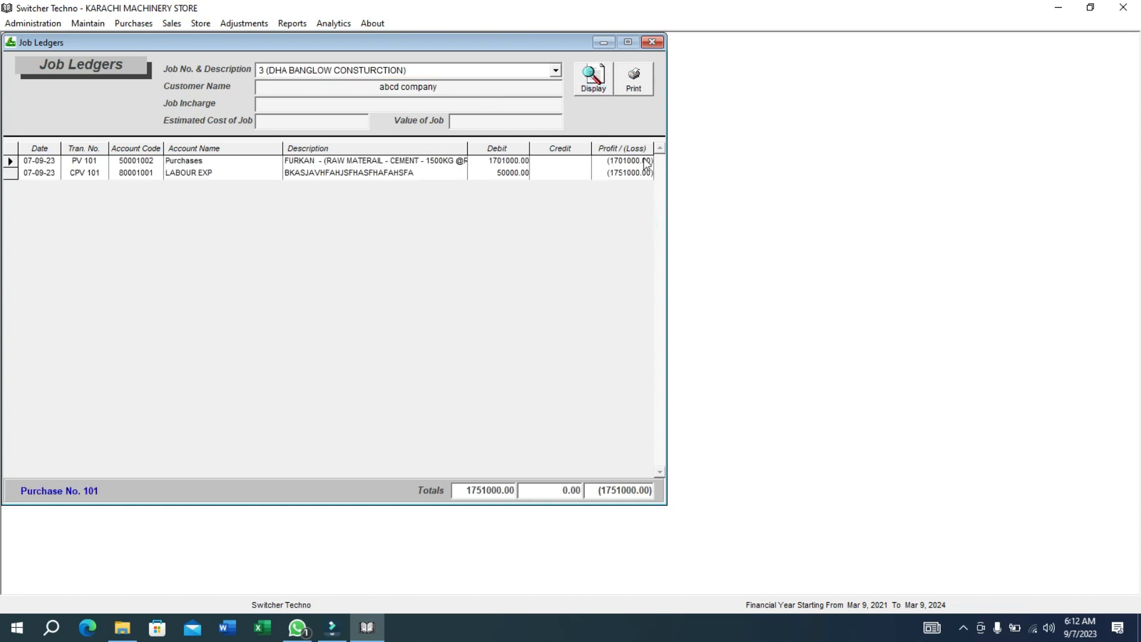
pyautogui.click(651, 41)
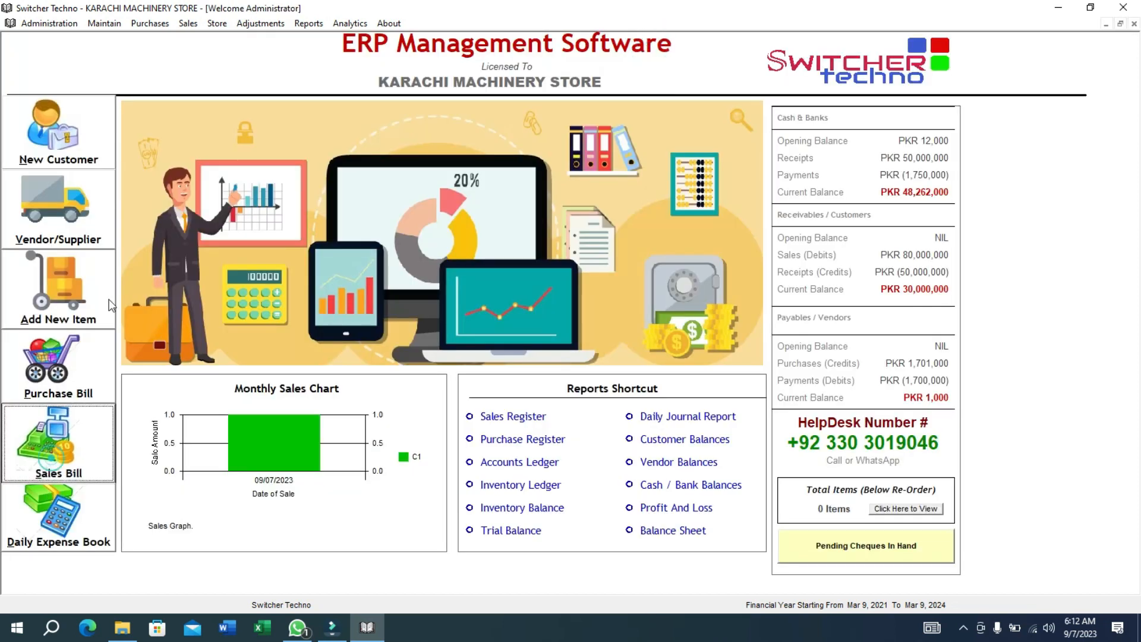
# Assign job 3 to sale invoice 101, save it, and reopen the Jobs Ledgers report.
pyautogui.hotkey('alt', 's')
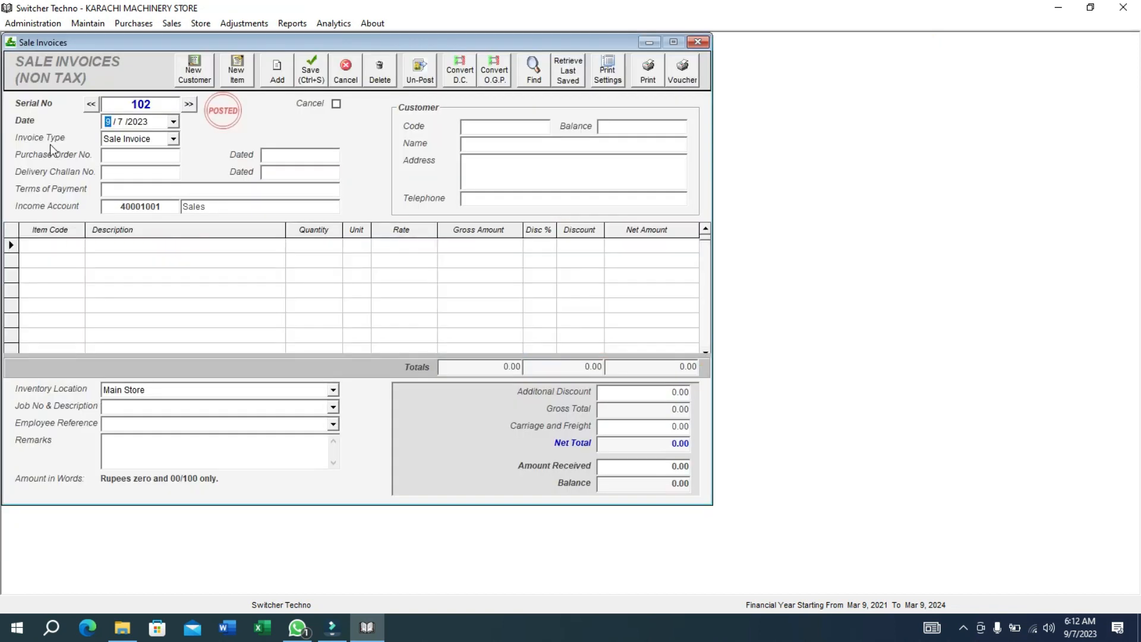
pyautogui.click(91, 105)
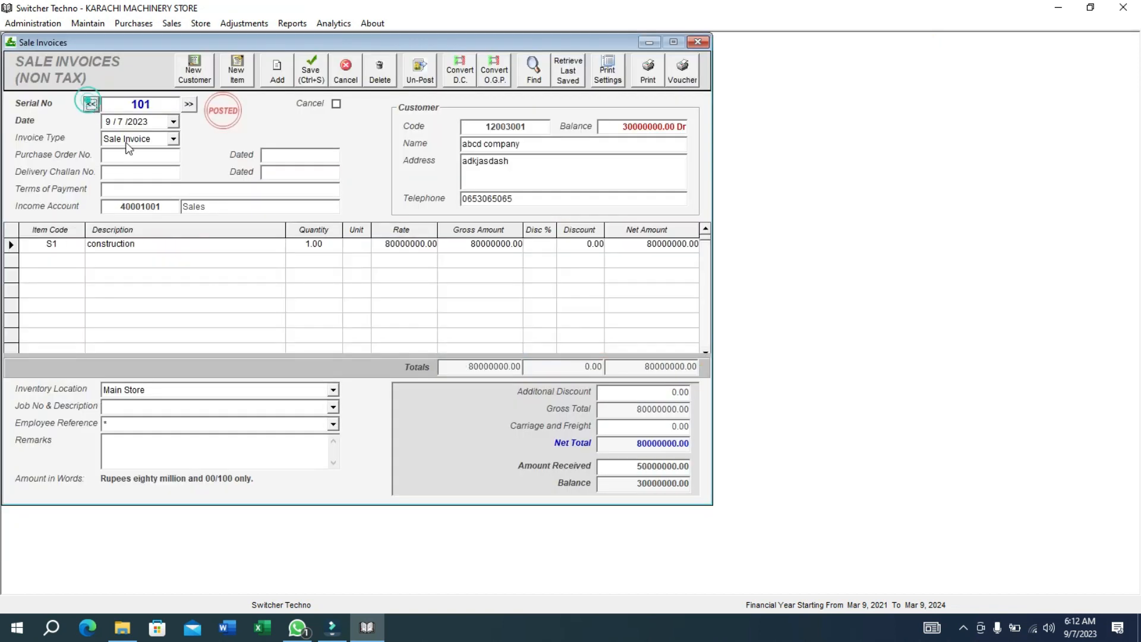
pyautogui.click(332, 407)
pyautogui.click(291, 439)
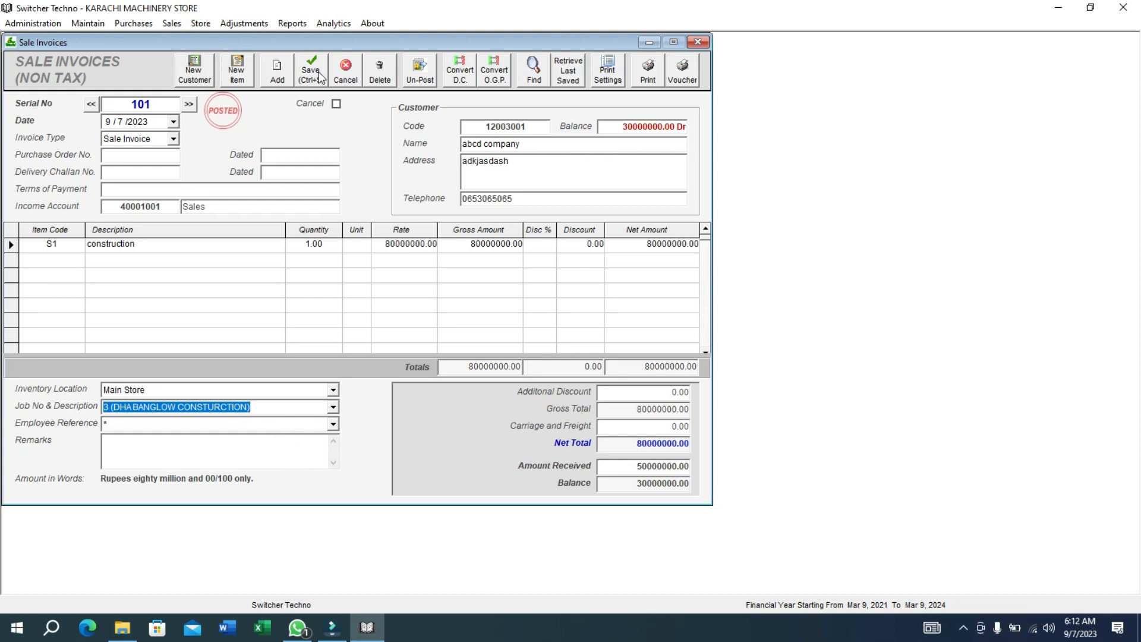
pyautogui.click(319, 77)
pyautogui.click(282, 25)
pyautogui.click(347, 246)
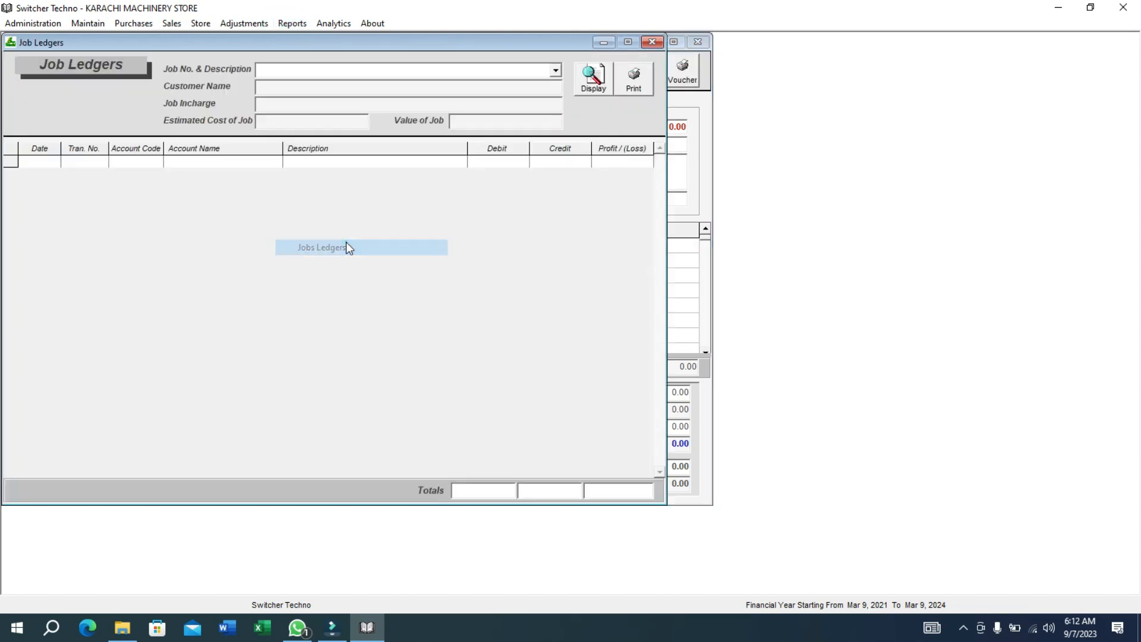
# Display job 3 (DHA BANGLOW CONSTURCTION) ledger and check its 78249000 profit total.
pyautogui.click(555, 70)
pyautogui.click(482, 121)
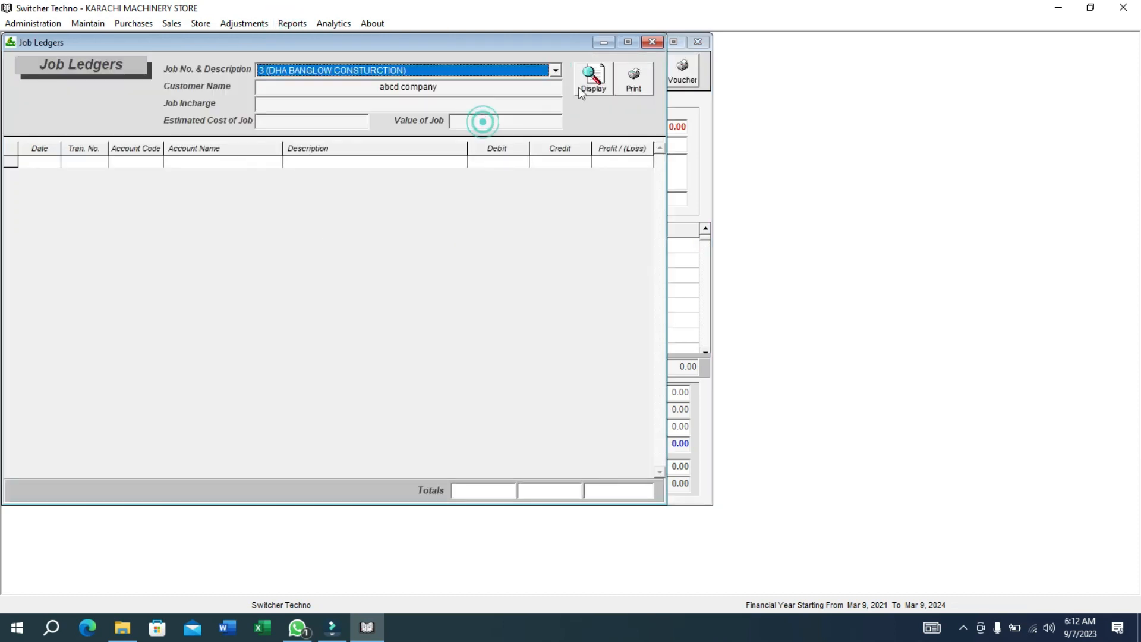
pyautogui.click(582, 92)
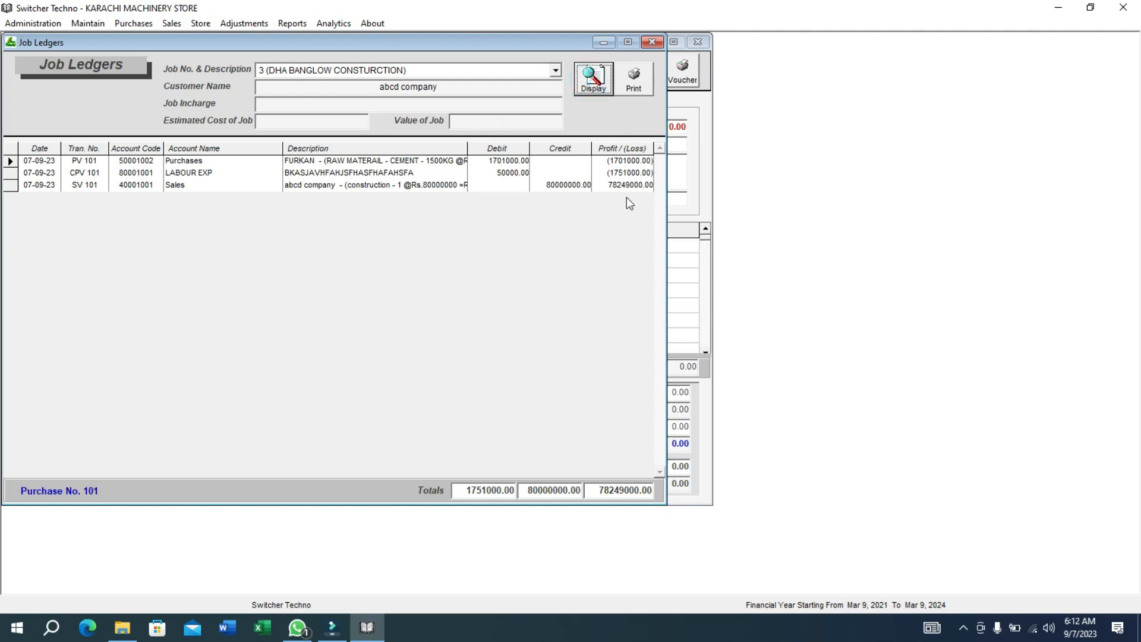
pyautogui.click(584, 497)
pyautogui.click(596, 493)
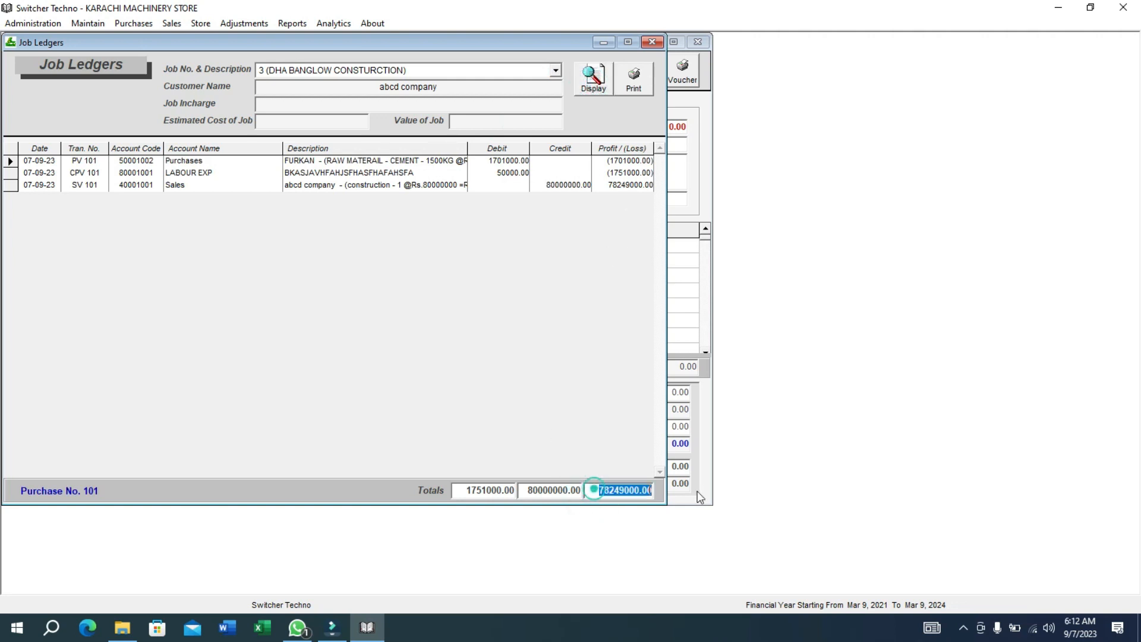
pyautogui.click(505, 162)
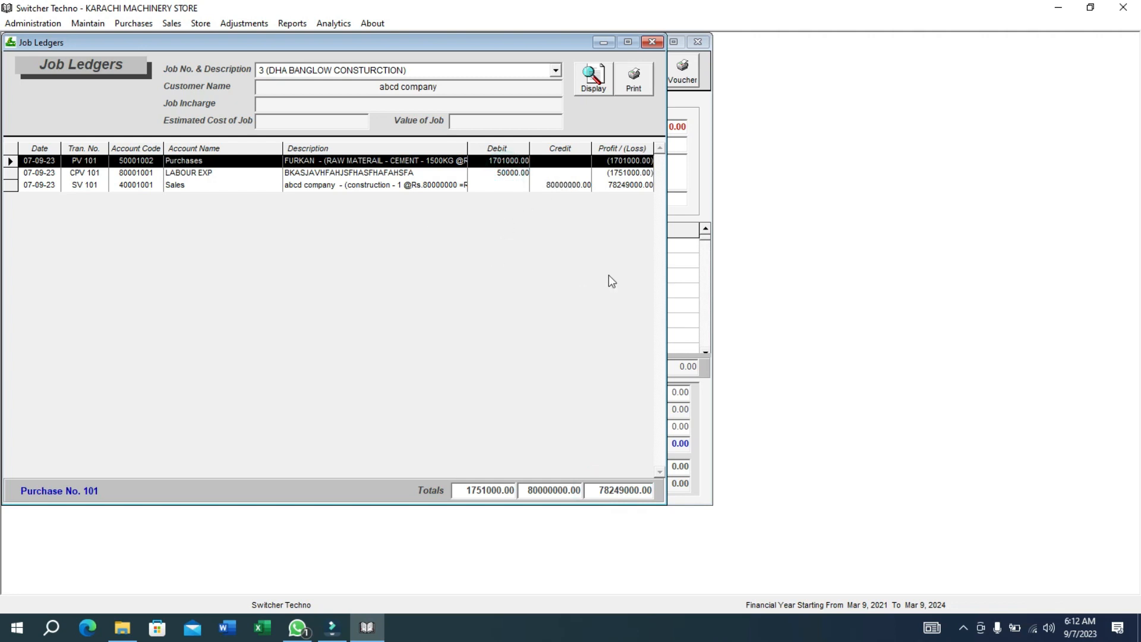
pyautogui.click(601, 496)
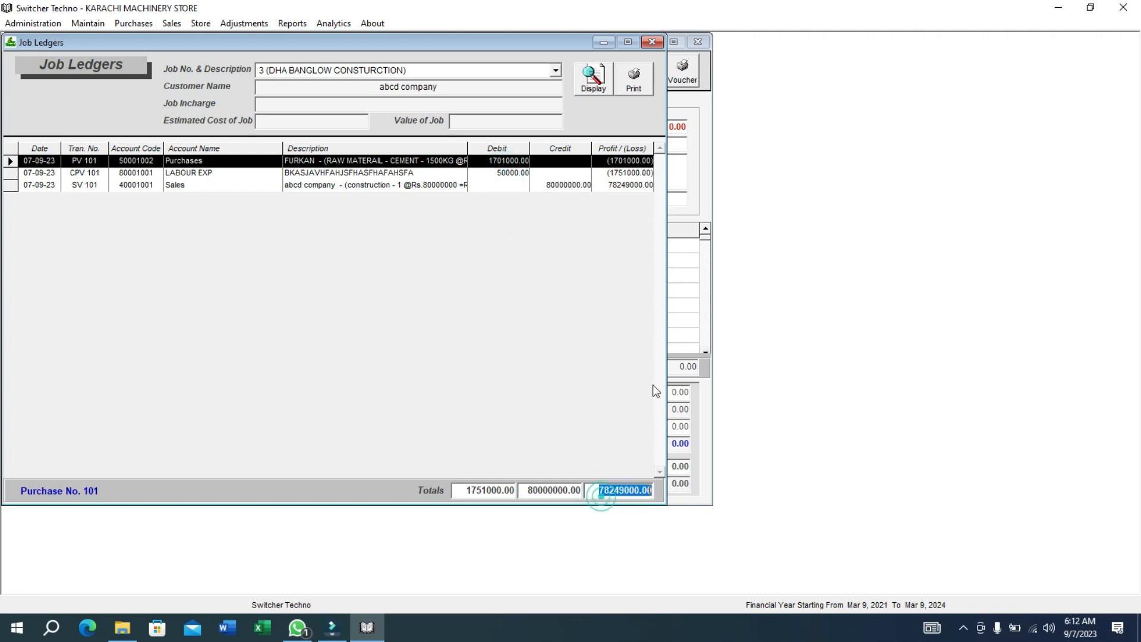
# Display the ledgers for jobs 2 and 1, then close Job Ledgers.
pyautogui.click(559, 72)
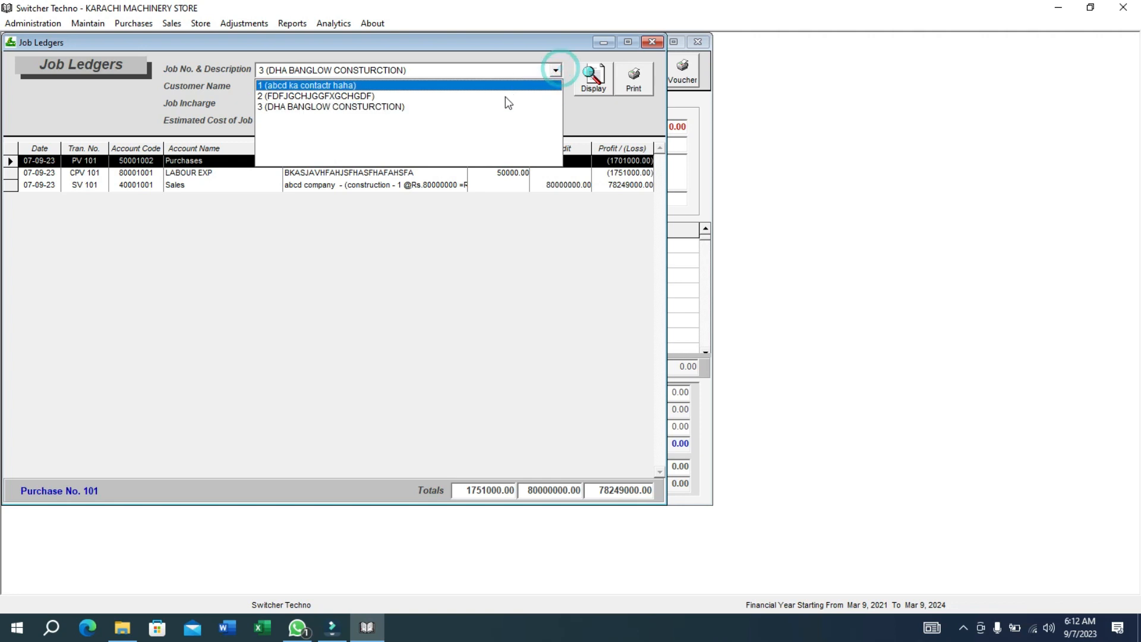
pyautogui.click(506, 96)
pyautogui.click(585, 92)
pyautogui.click(555, 70)
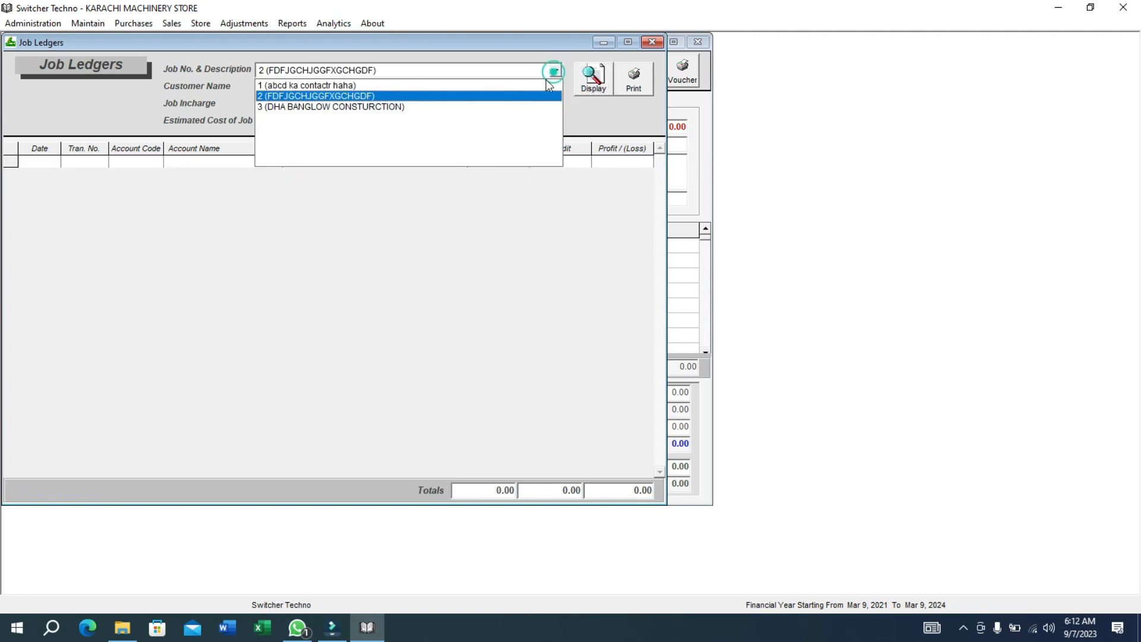
pyautogui.click(544, 82)
pyautogui.click(606, 82)
pyautogui.click(652, 43)
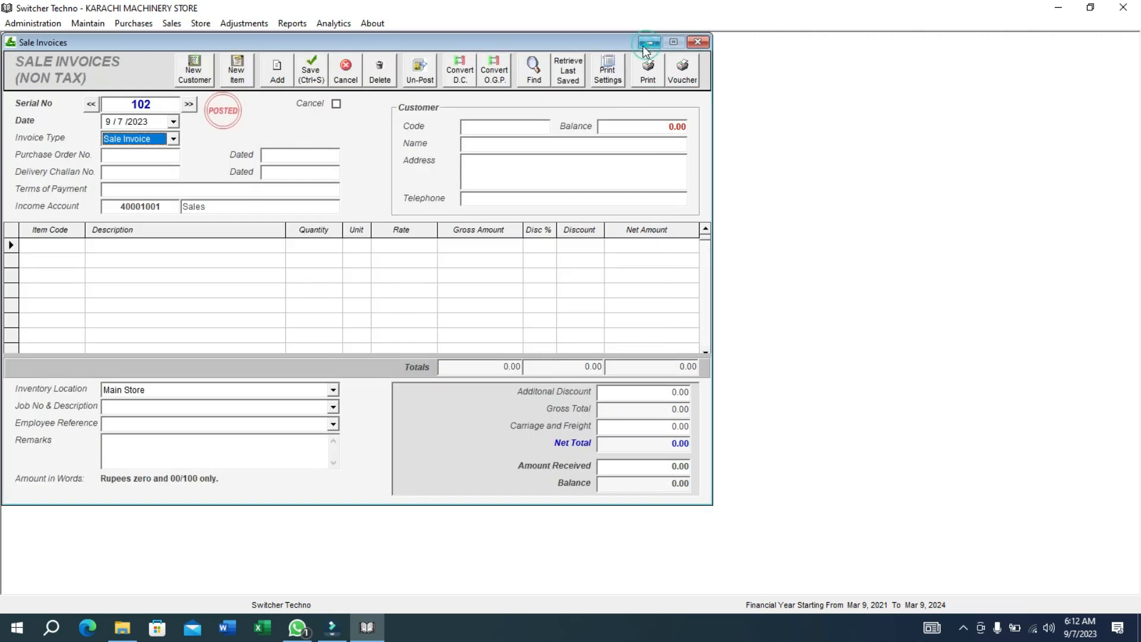
# Display the abcd company (12003001) ledger and inspect its SV 101 debit and credit rows.
pyautogui.click(309, 23)
pyautogui.click(350, 267)
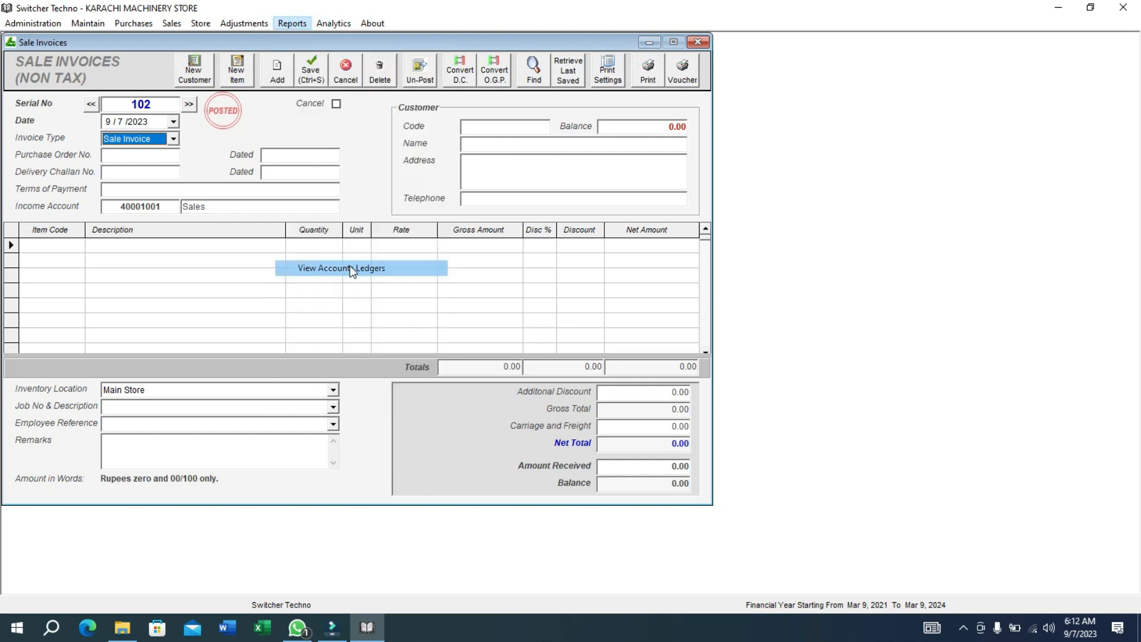
pyautogui.write('abcd')
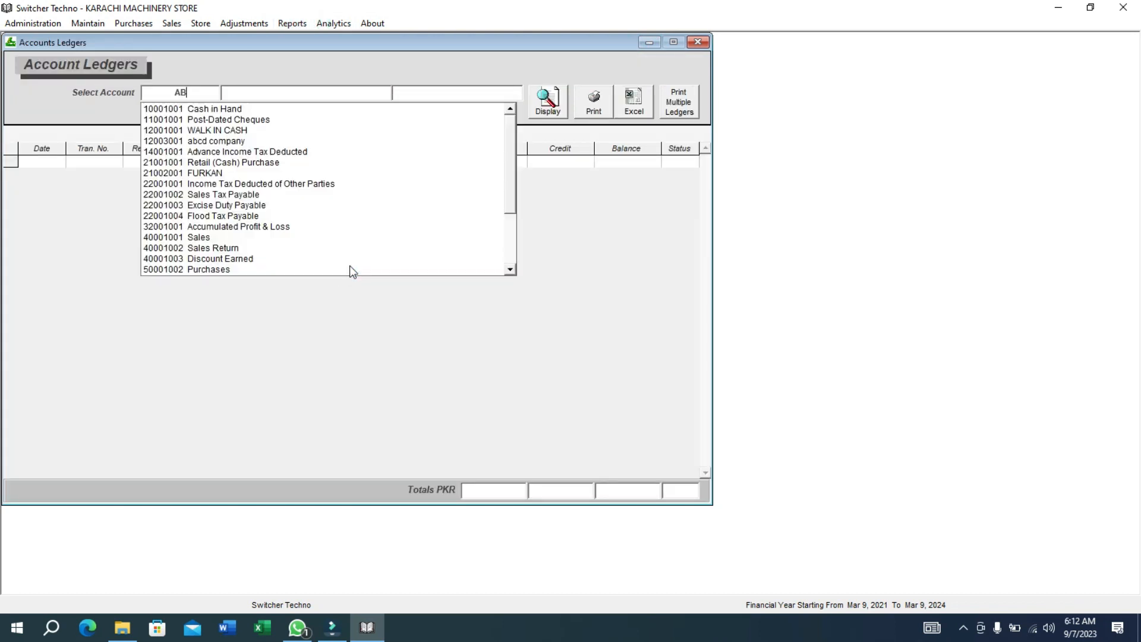
pyautogui.press('Down')
pyautogui.press('Return')
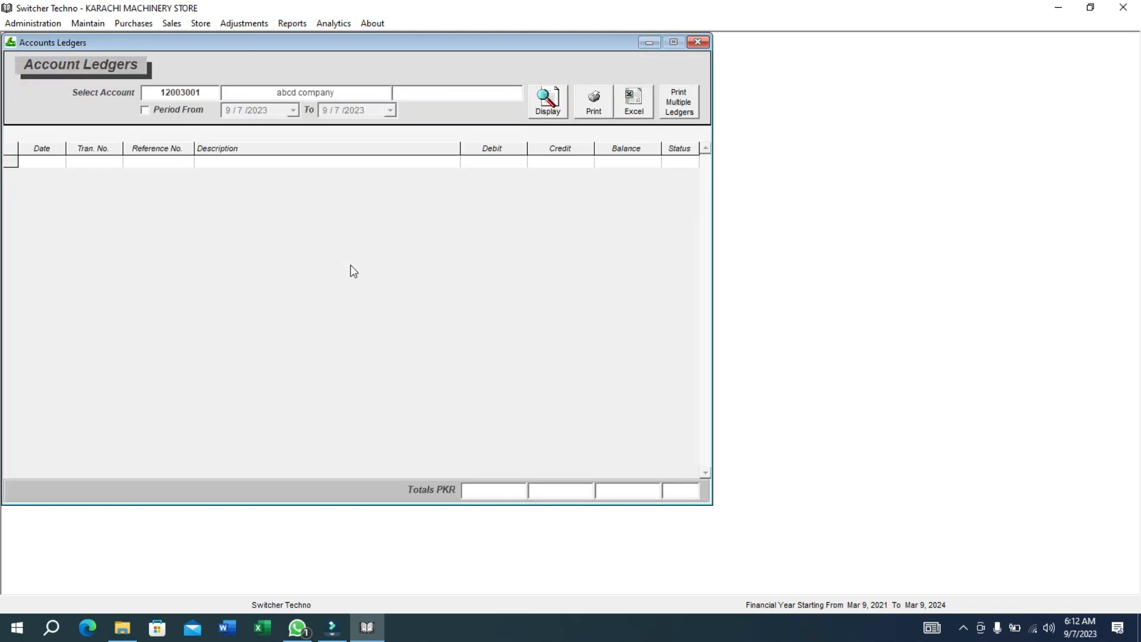
pyautogui.click(534, 115)
pyautogui.click(570, 250)
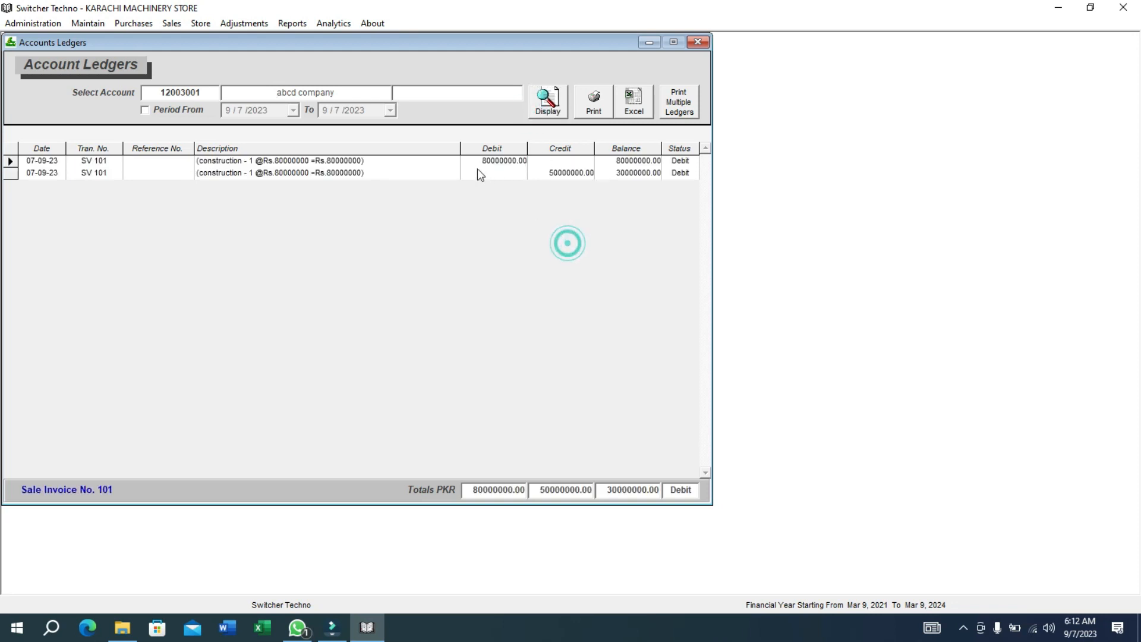
pyautogui.click(479, 167)
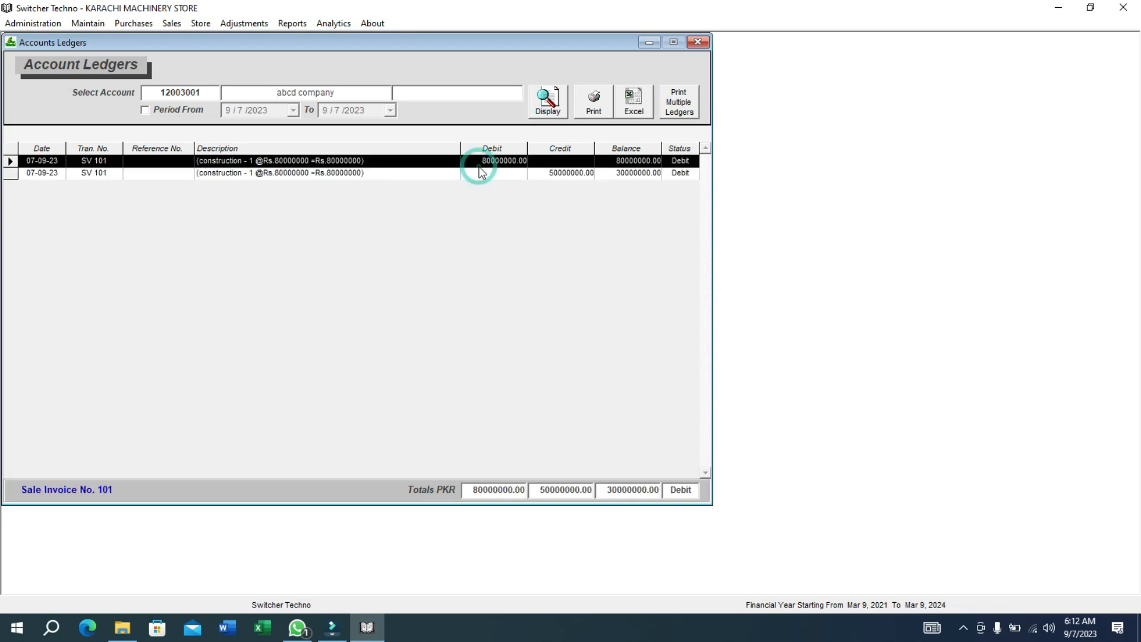
pyautogui.click(535, 173)
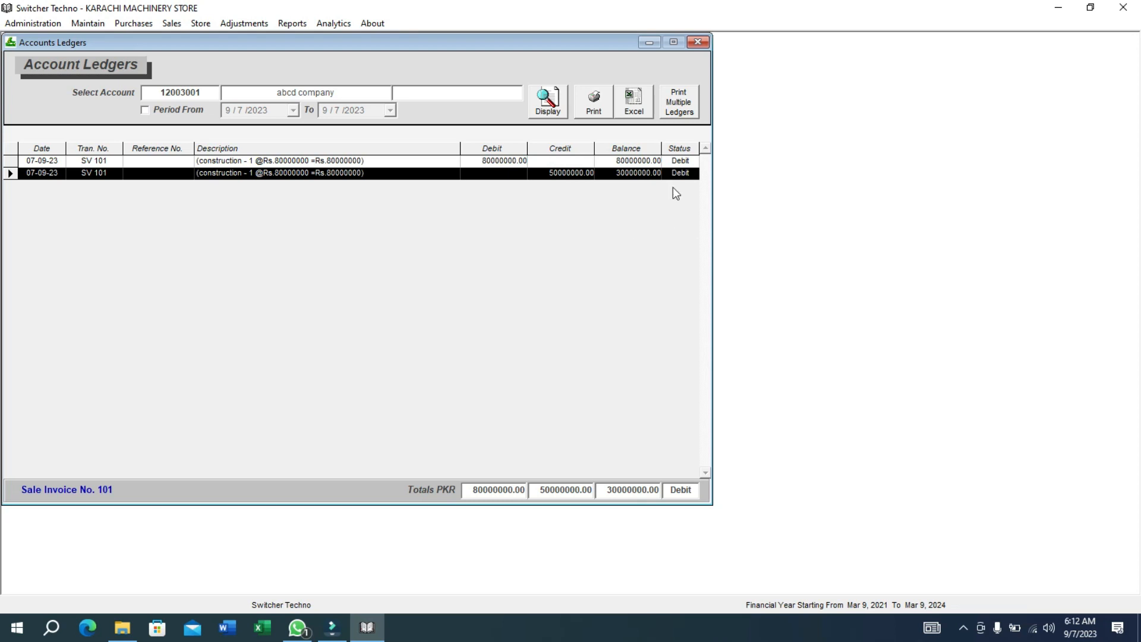
# Start a new cash receipt with Cash in Hand as the cash account.
pyautogui.click(165, 24)
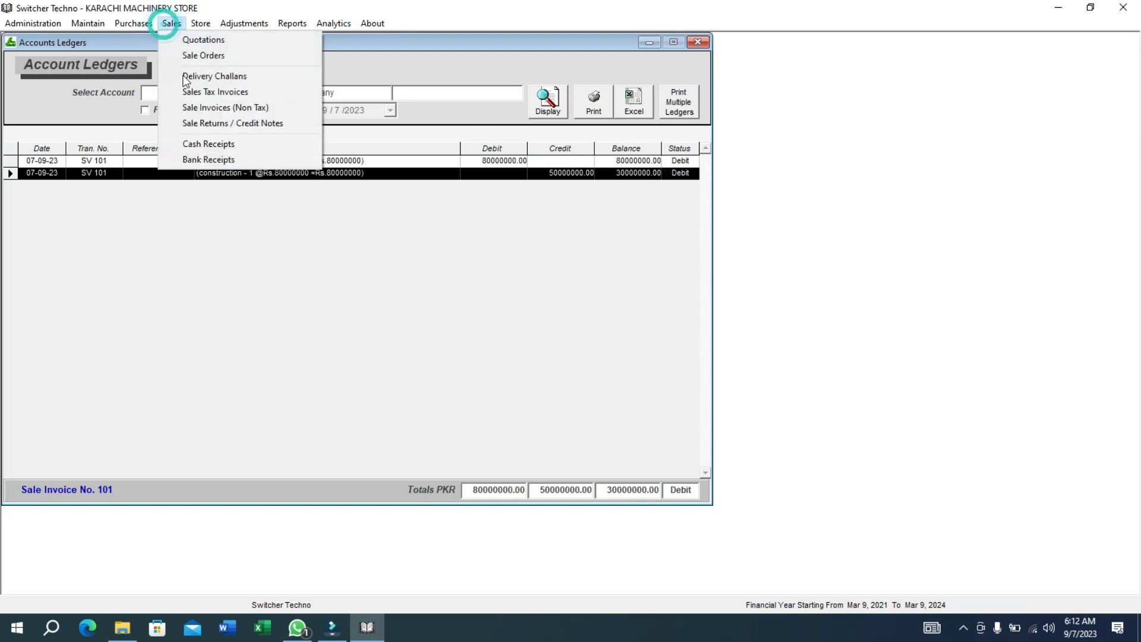
pyautogui.click(221, 150)
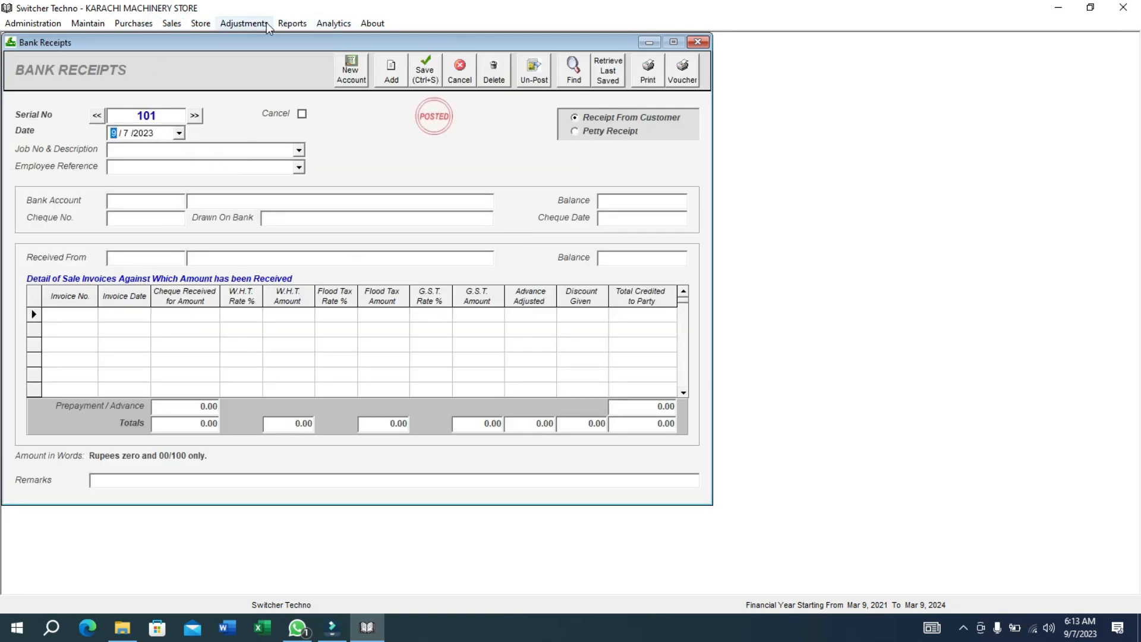
pyautogui.click(168, 24)
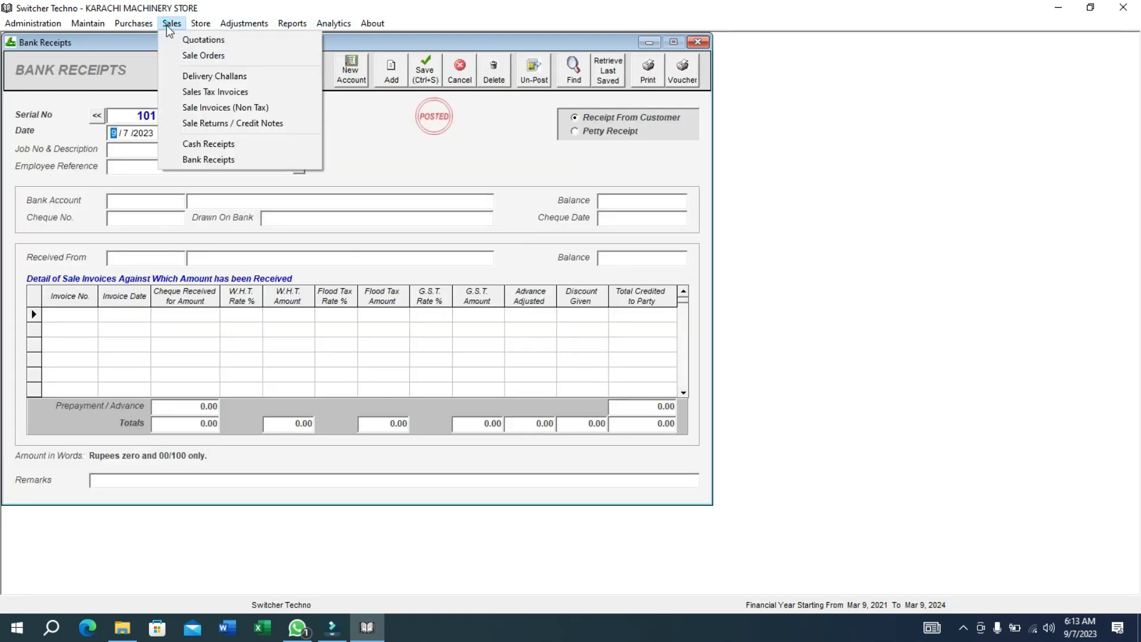
pyautogui.click(223, 141)
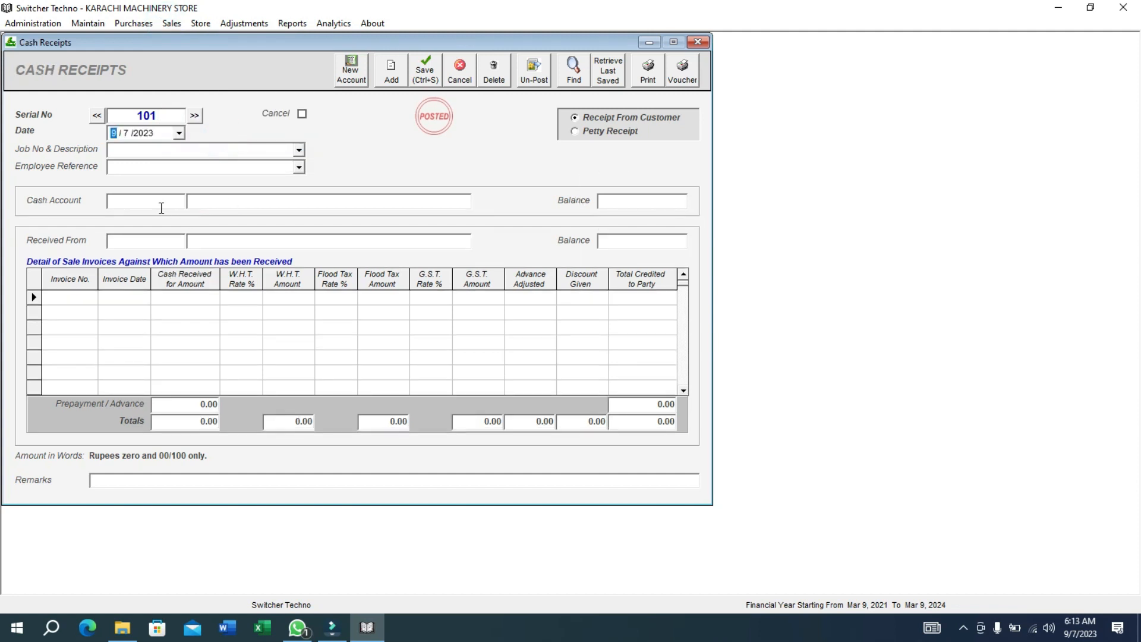
pyautogui.click(158, 204)
pyautogui.write('CAS')
pyautogui.press('Down')
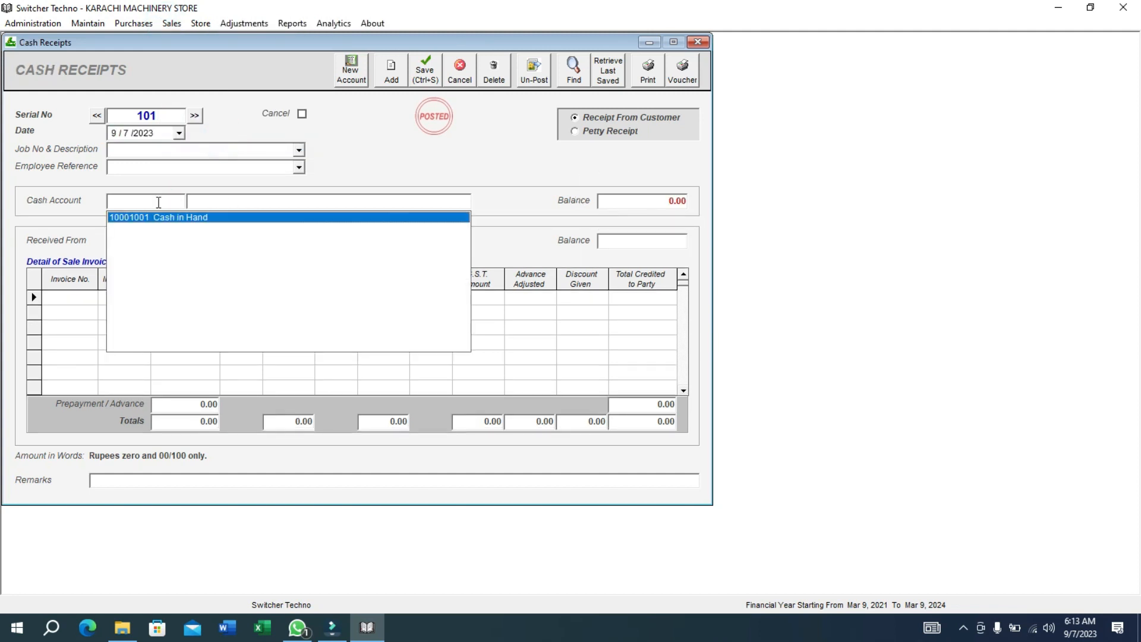
pyautogui.press('Return')
# Receive 20000000 from abcd company against invoice 101 and save the receipt.
pyautogui.click(165, 240)
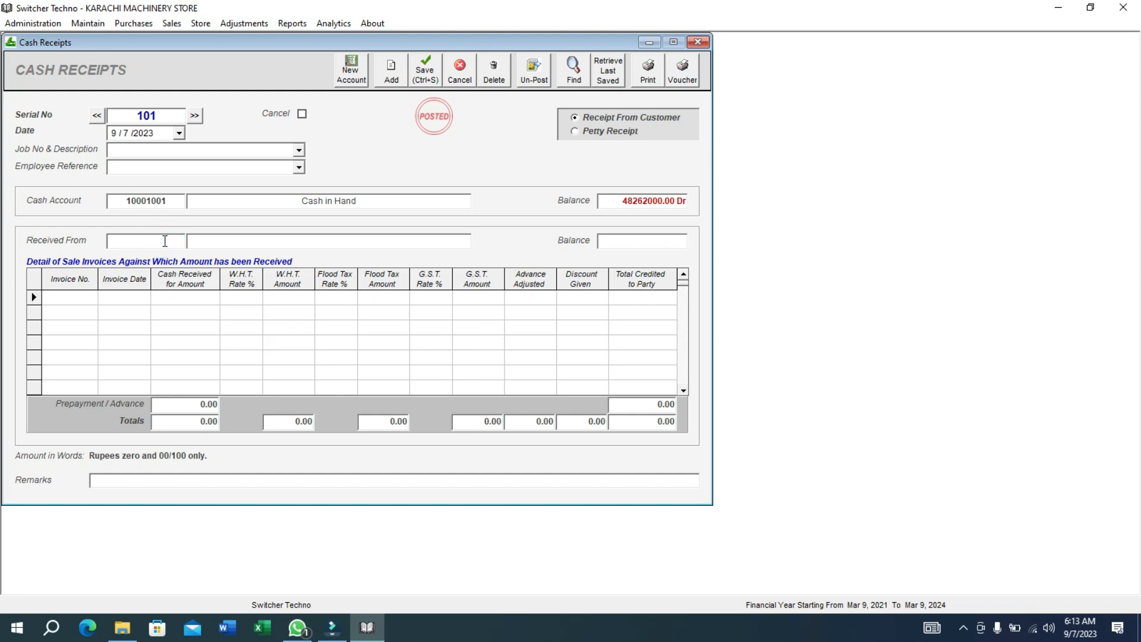
pyautogui.write('ABC')
pyautogui.press('Down')
pyautogui.press('Return')
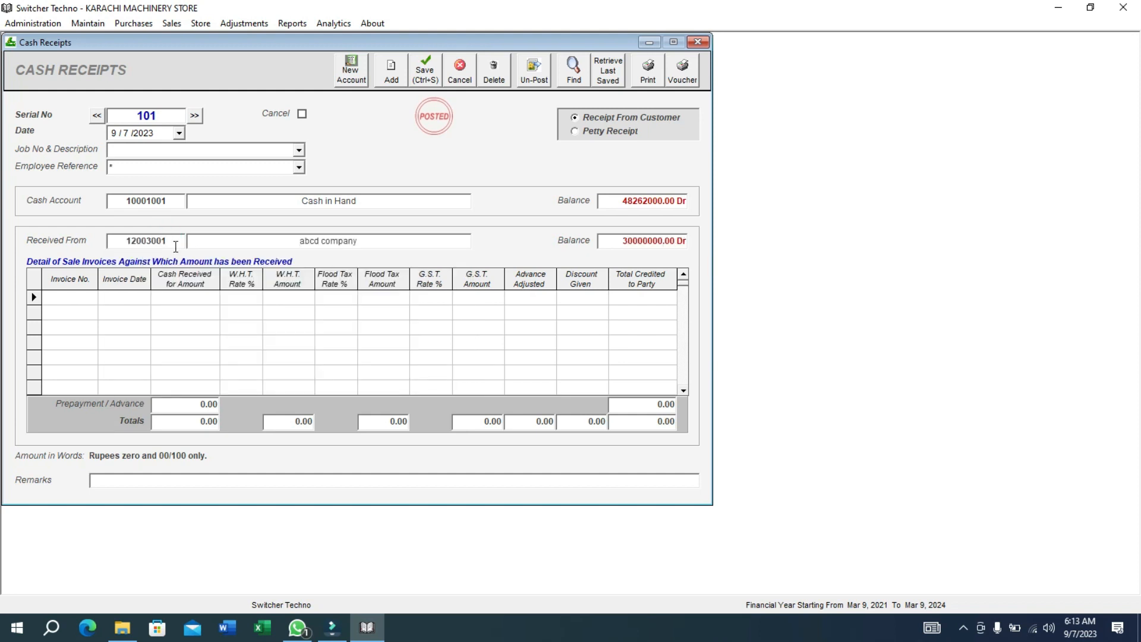
pyautogui.click(84, 300)
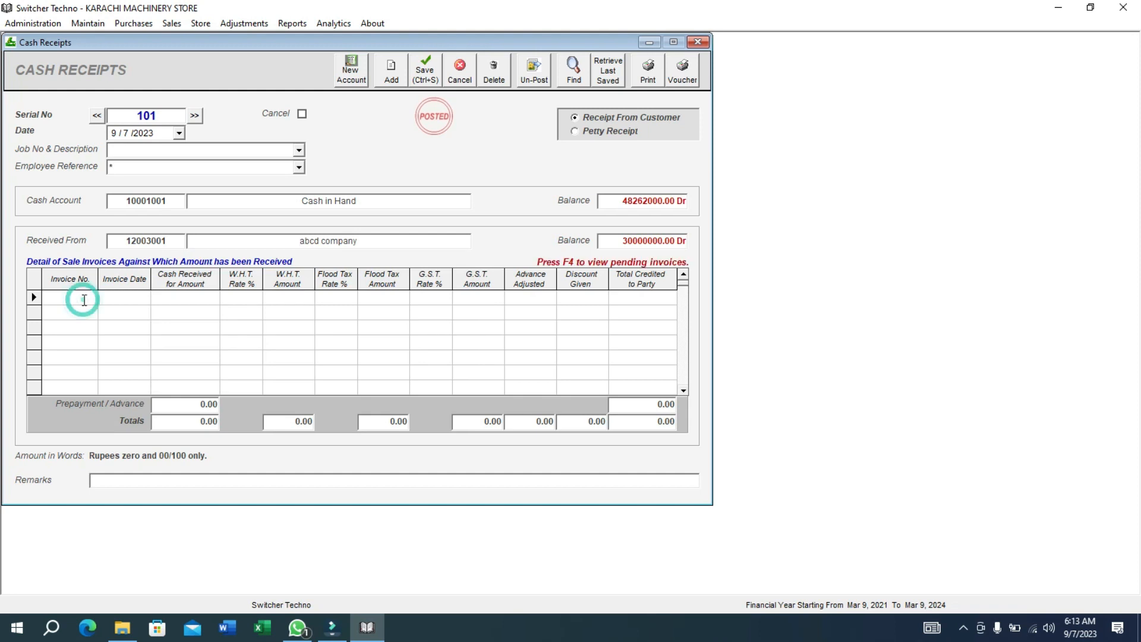
pyautogui.press('F4')
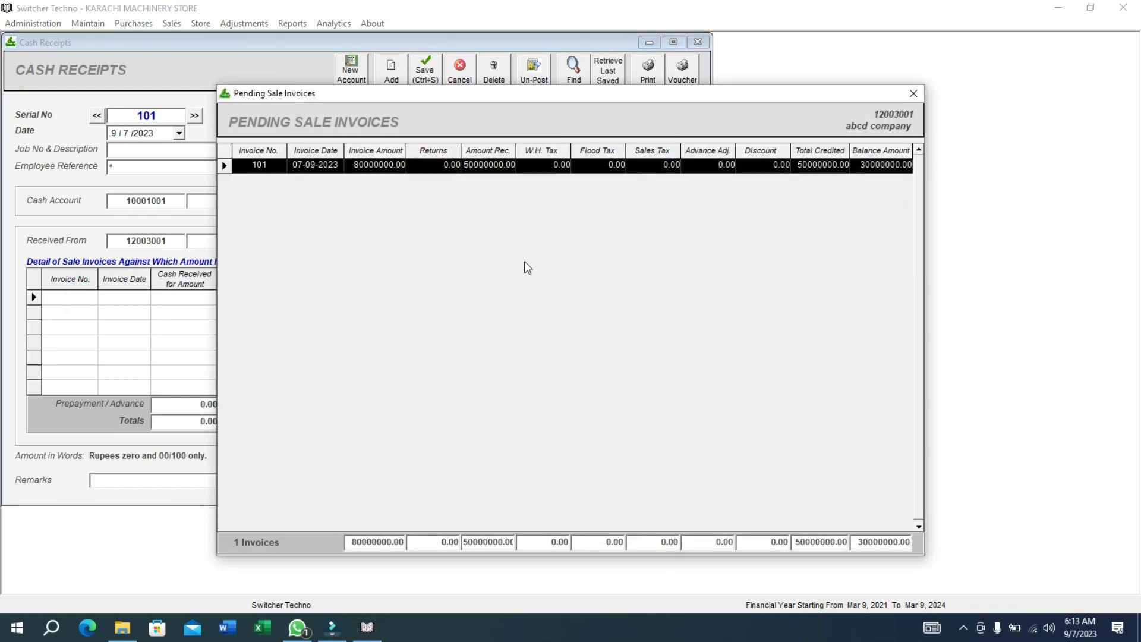
pyautogui.doubleClick(661, 173)
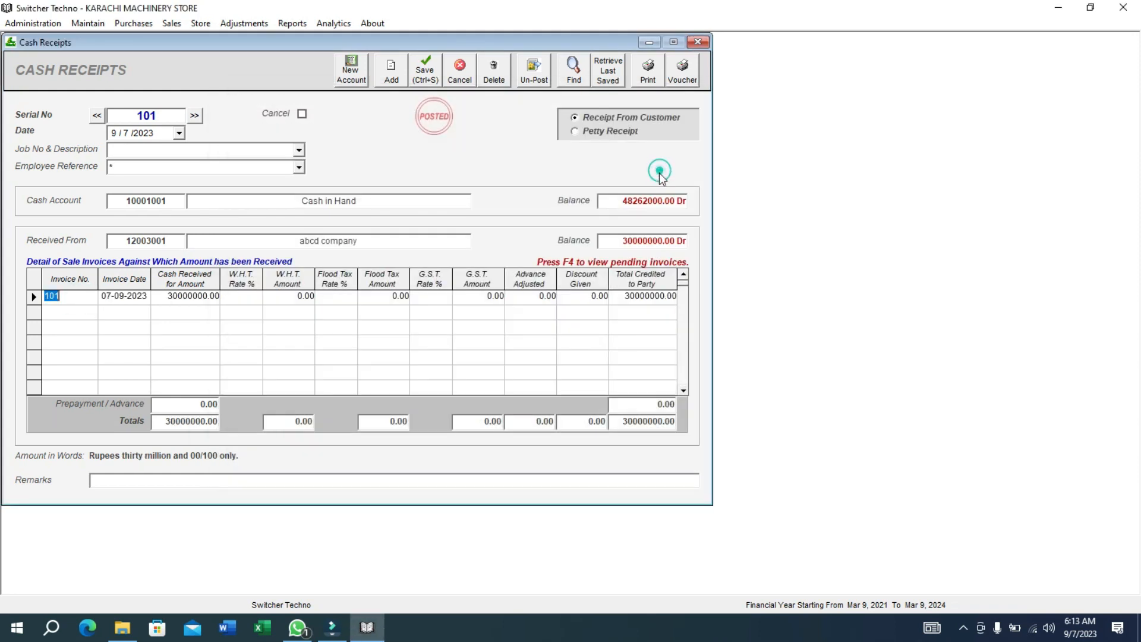
pyautogui.click(615, 297)
pyautogui.write('20')
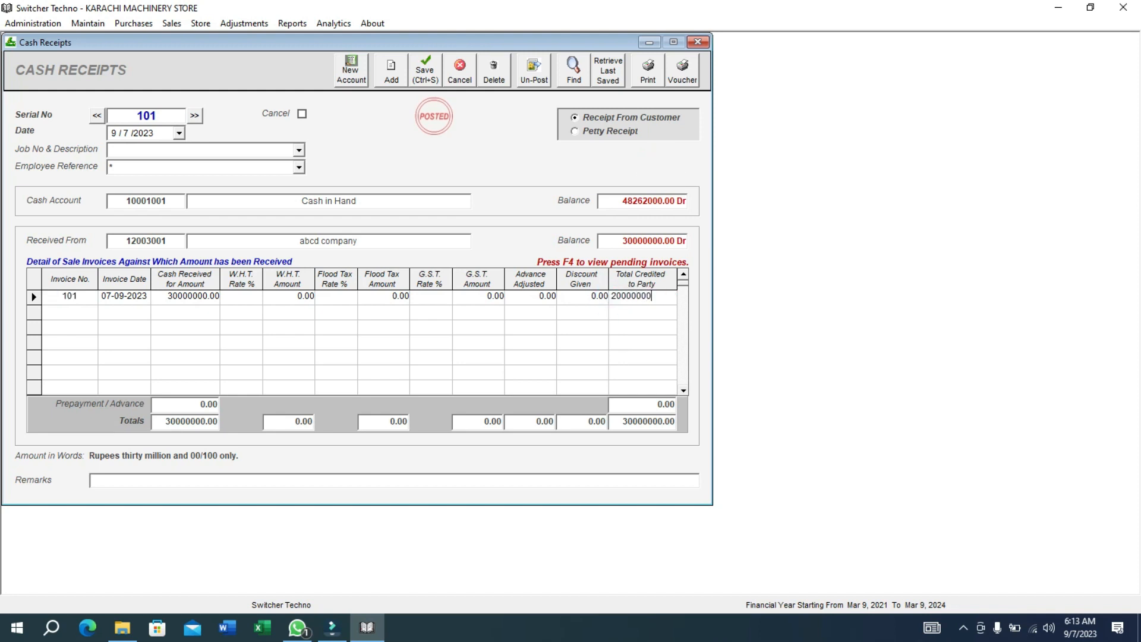
pyautogui.write('000000')
pyautogui.press('Return')
pyautogui.hotkey('ctrl', 's')
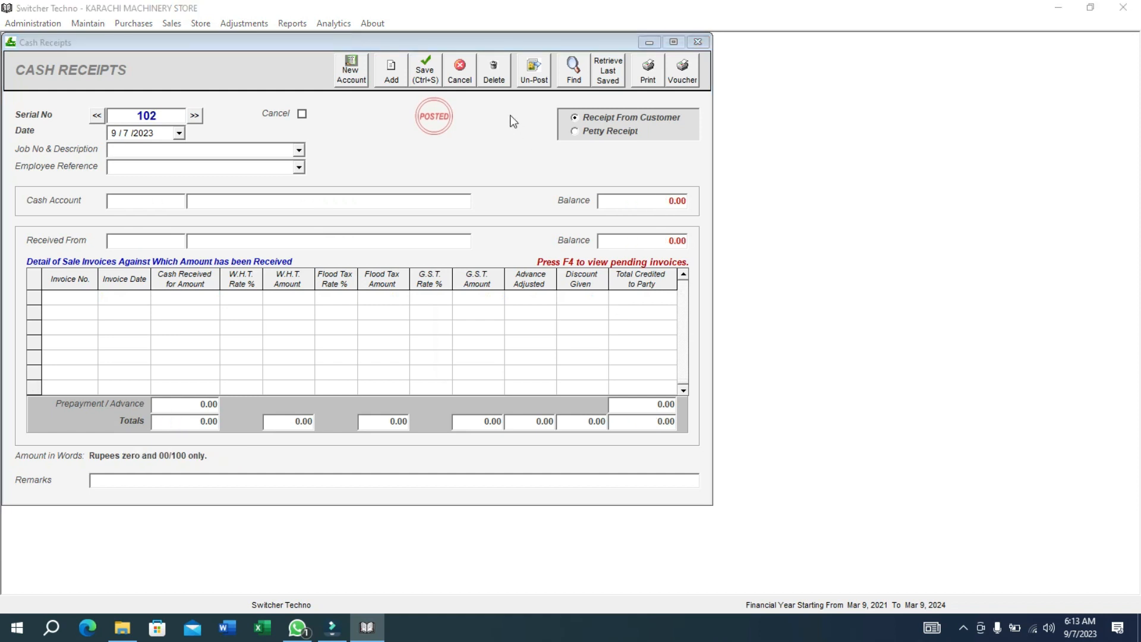
pyautogui.press('Return')
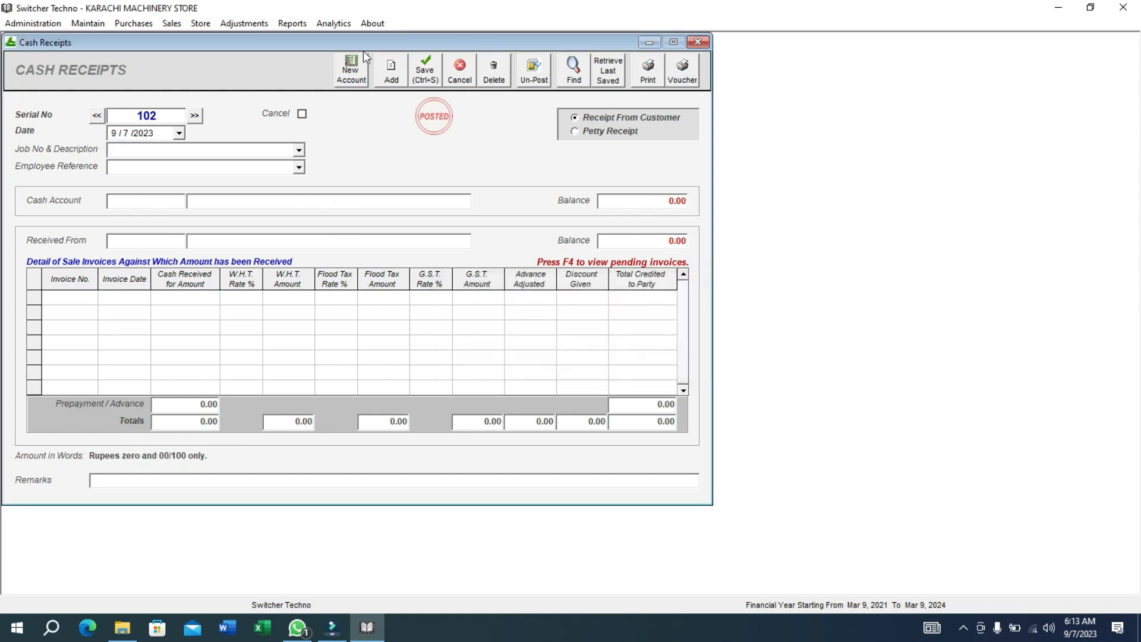
# Refresh the abcd company ledger to confirm the new CRV 101 receipt entry.
pyautogui.click(292, 24)
pyautogui.click(371, 266)
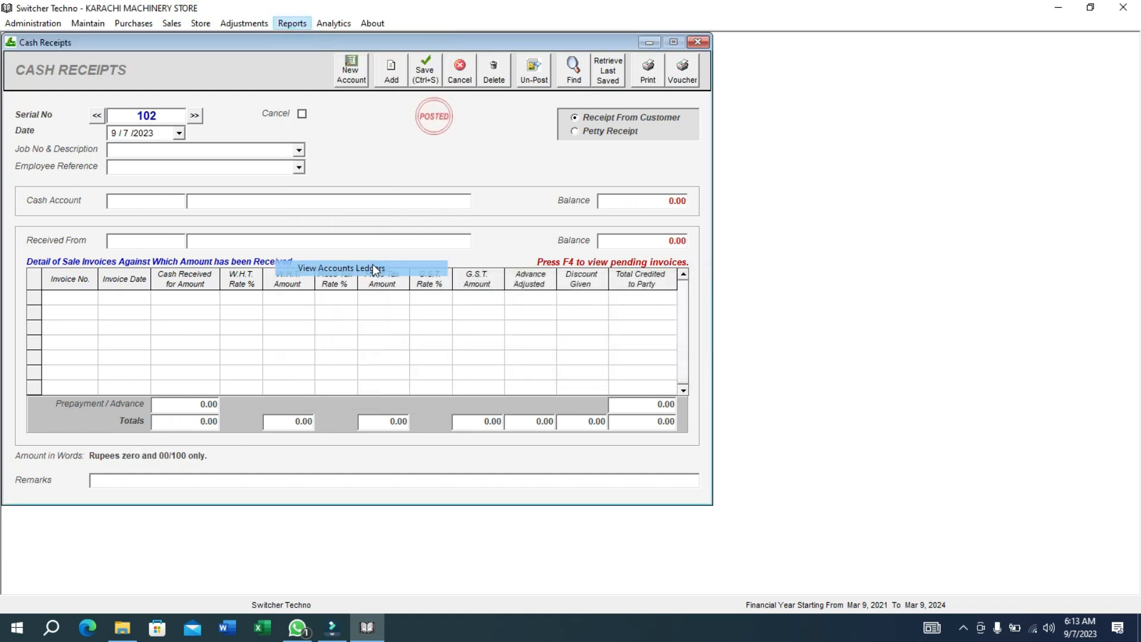
pyautogui.click(558, 109)
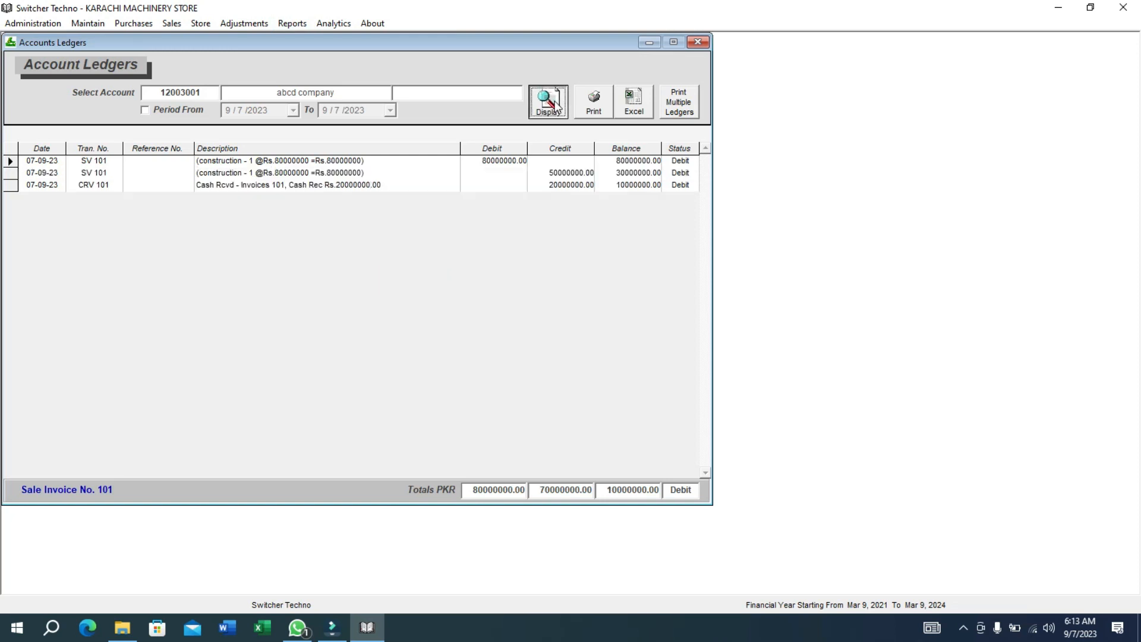
pyautogui.click(639, 186)
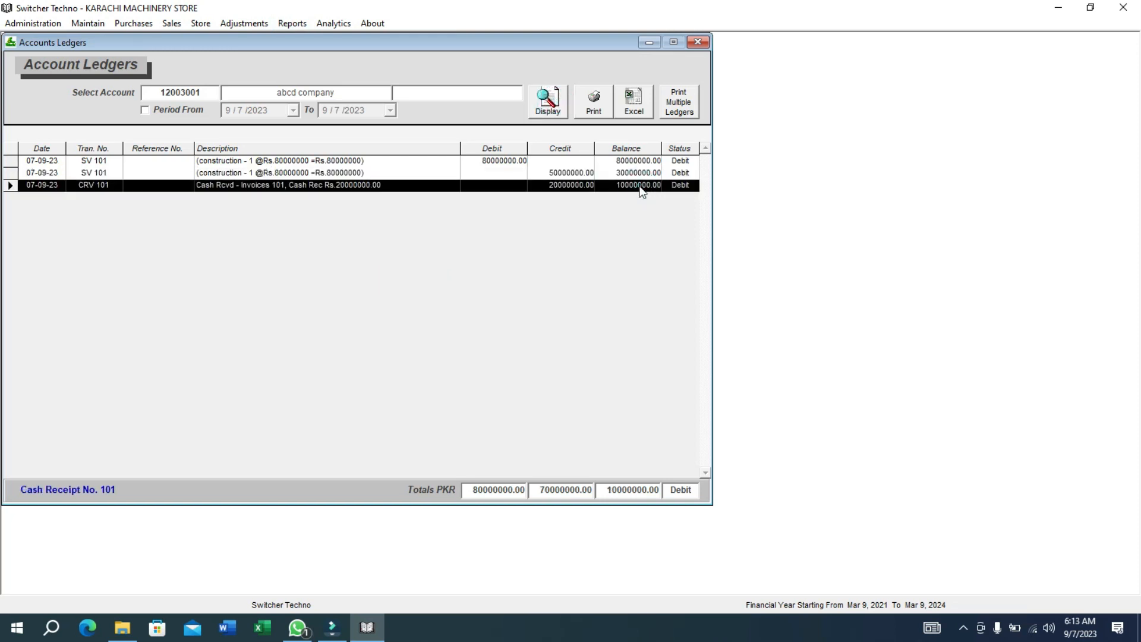
pyautogui.click(639, 185)
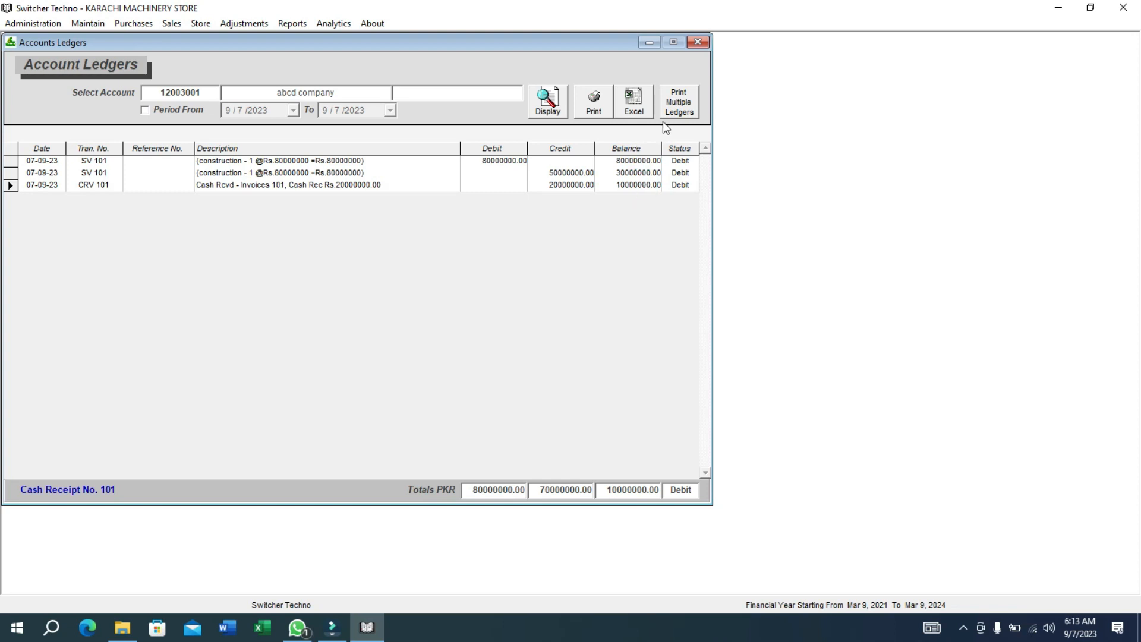
# Close the Accounts Ledgers, Cash Receipts, Bank Receipts and Sale Invoices windows.
pyautogui.click(695, 43)
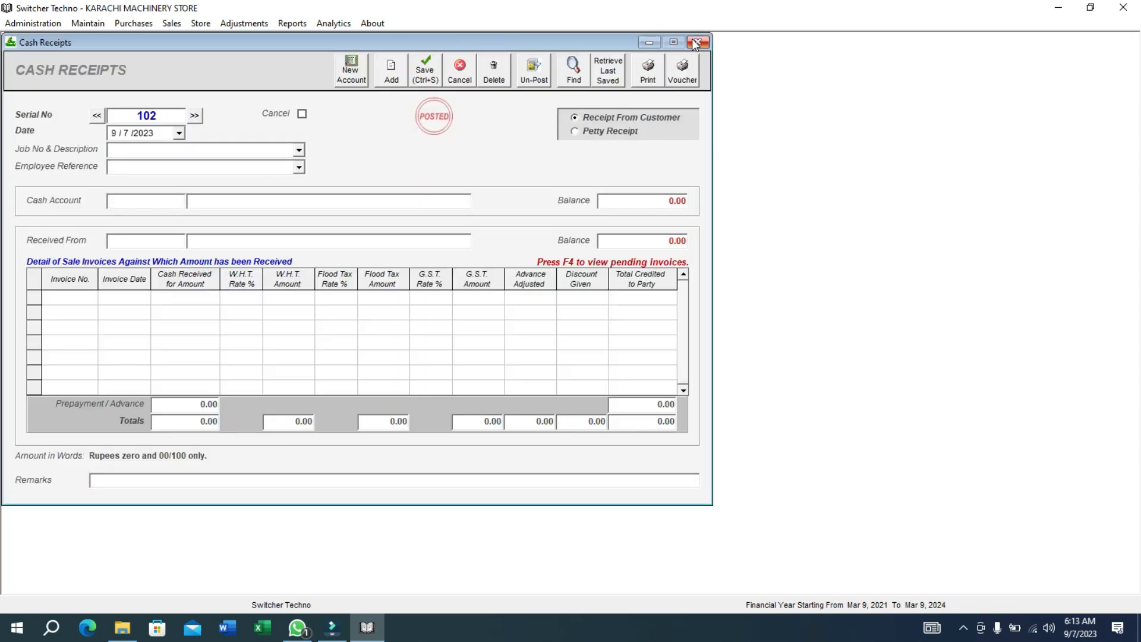
pyautogui.click(696, 43)
pyautogui.click(695, 44)
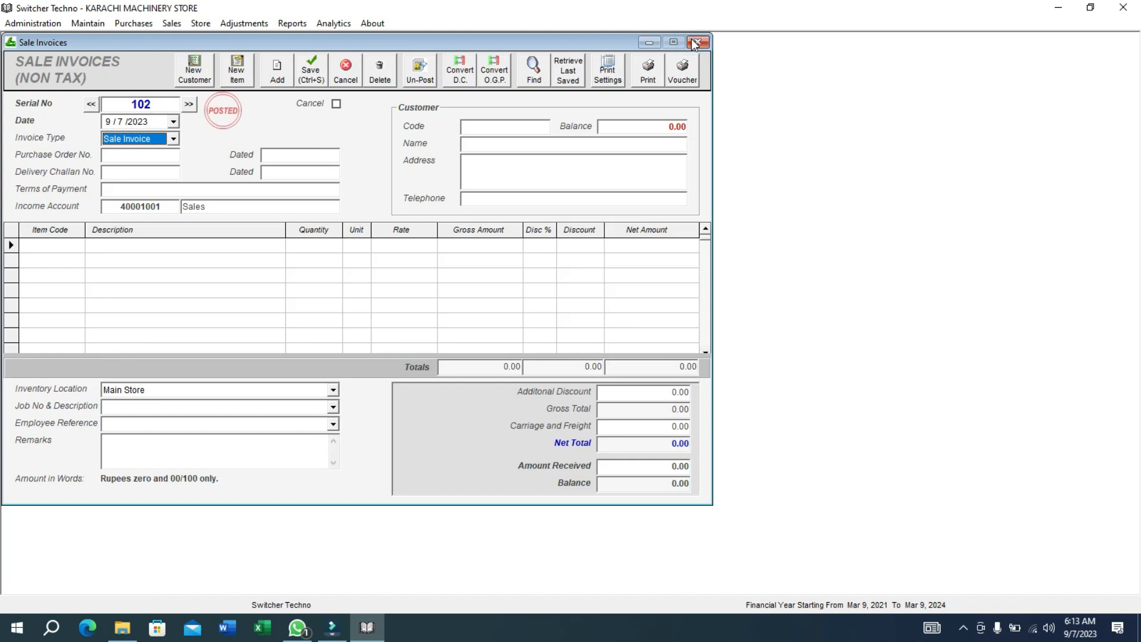
pyautogui.click(695, 43)
pyautogui.click(309, 23)
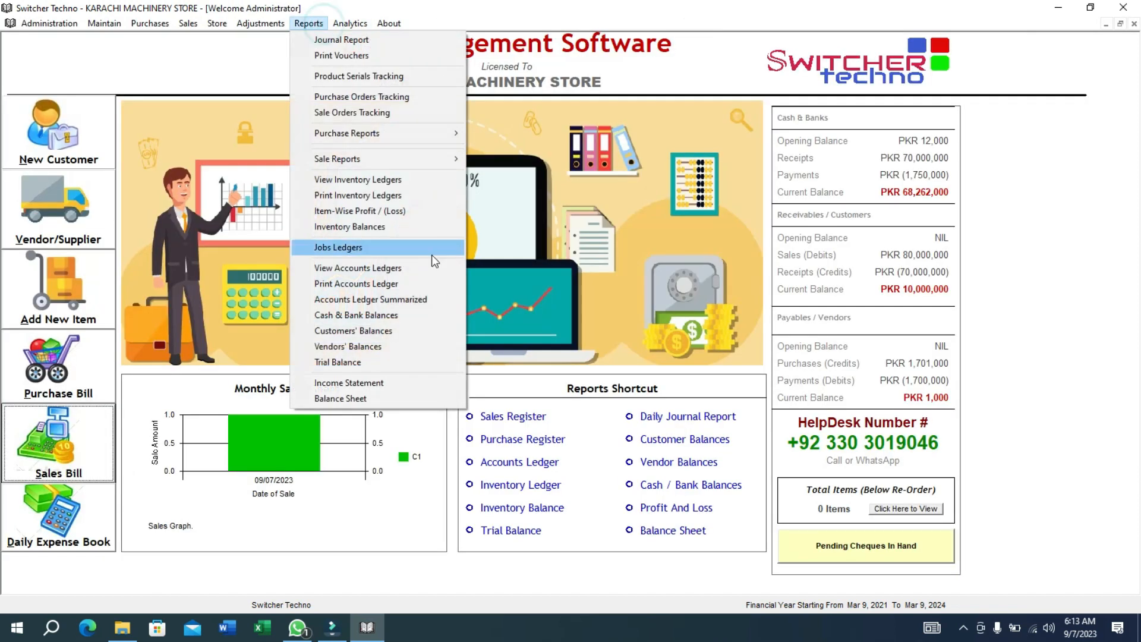
# Open the Customers' Balances and Vendors' Balances reports.
pyautogui.click(438, 336)
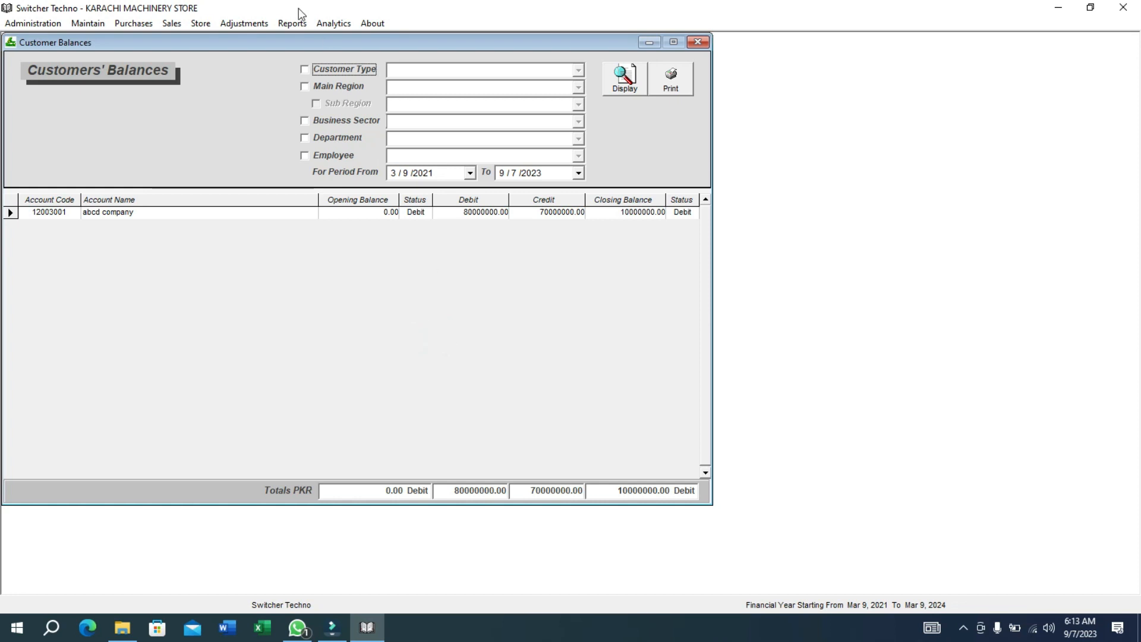
pyautogui.click(295, 23)
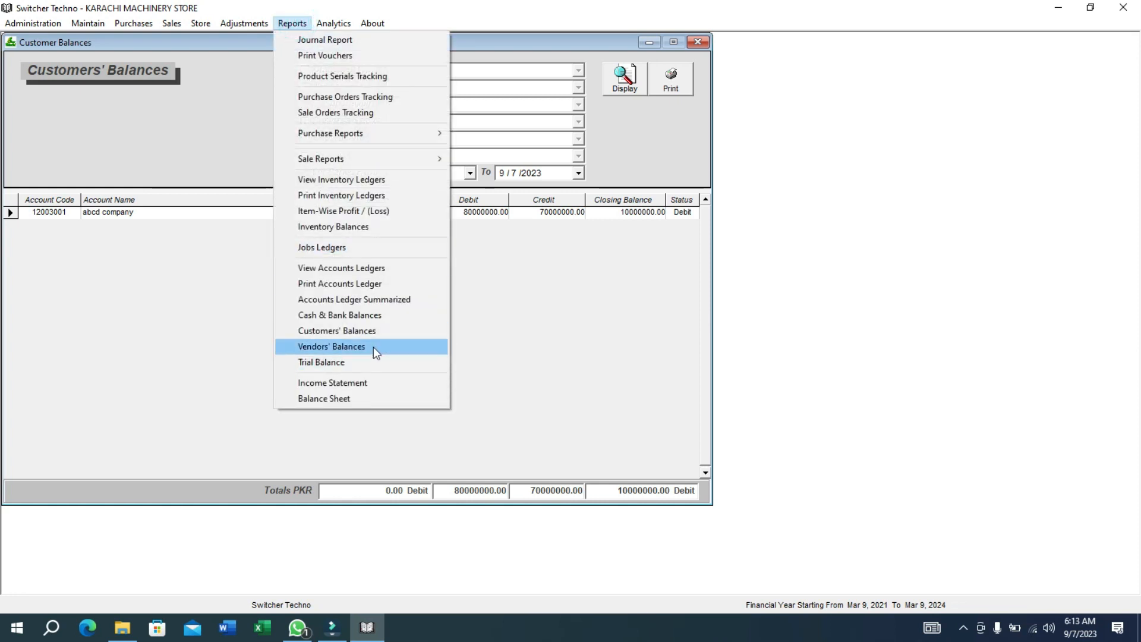
pyautogui.click(374, 347)
# Preview the Income Statement to date showing 79,950,000 net profit, then close it.
pyautogui.click(302, 23)
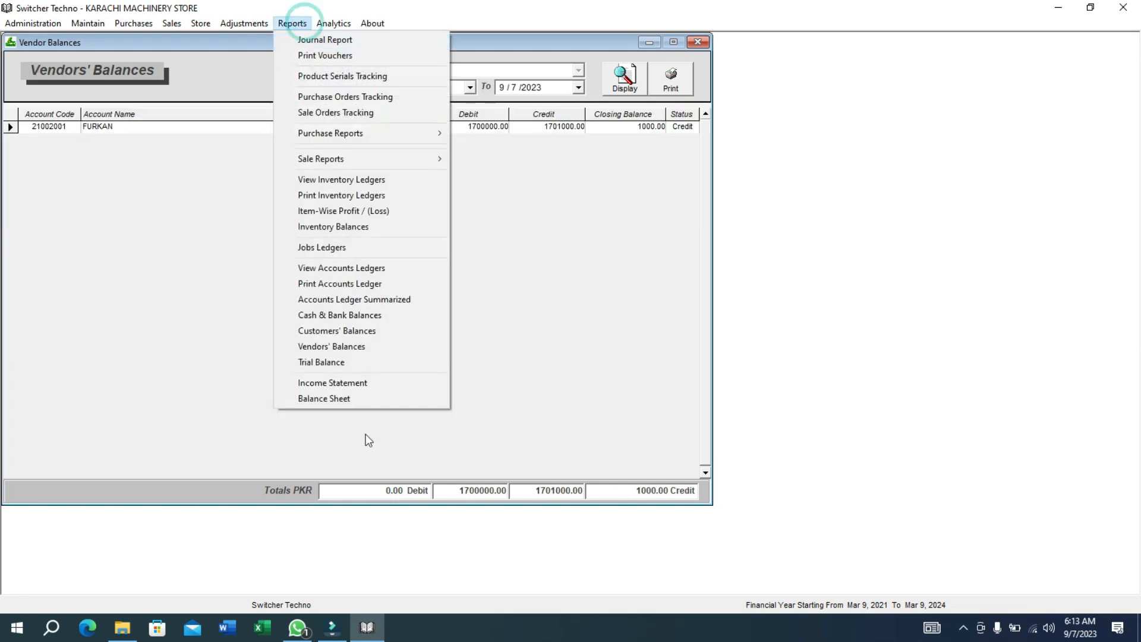
pyautogui.click(359, 383)
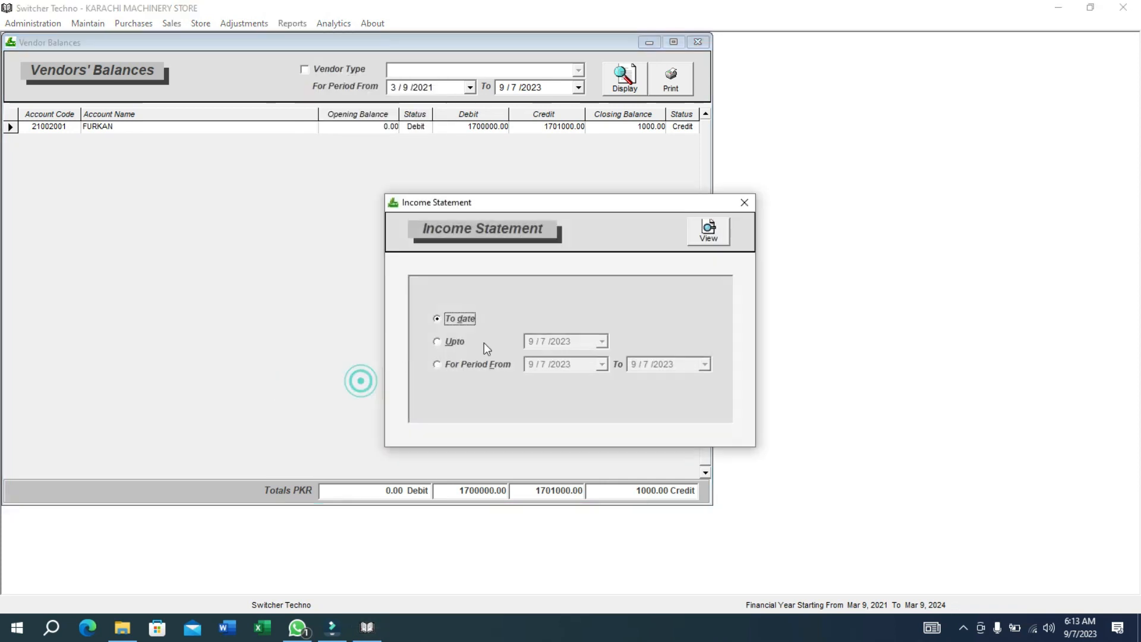
pyautogui.click(712, 241)
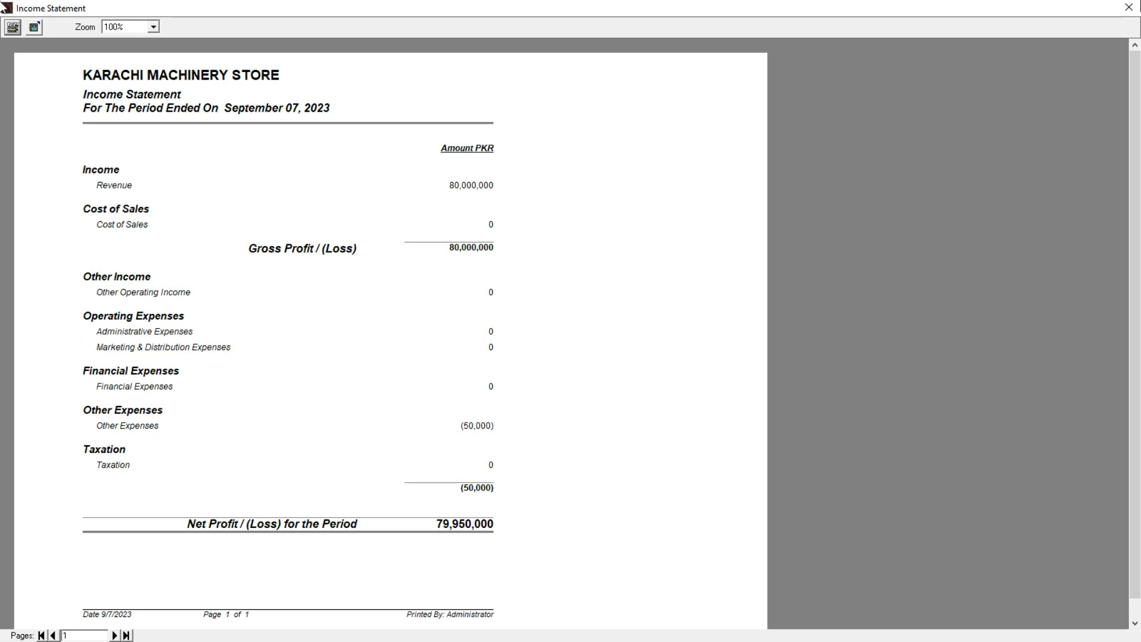
pyautogui.click(1129, 8)
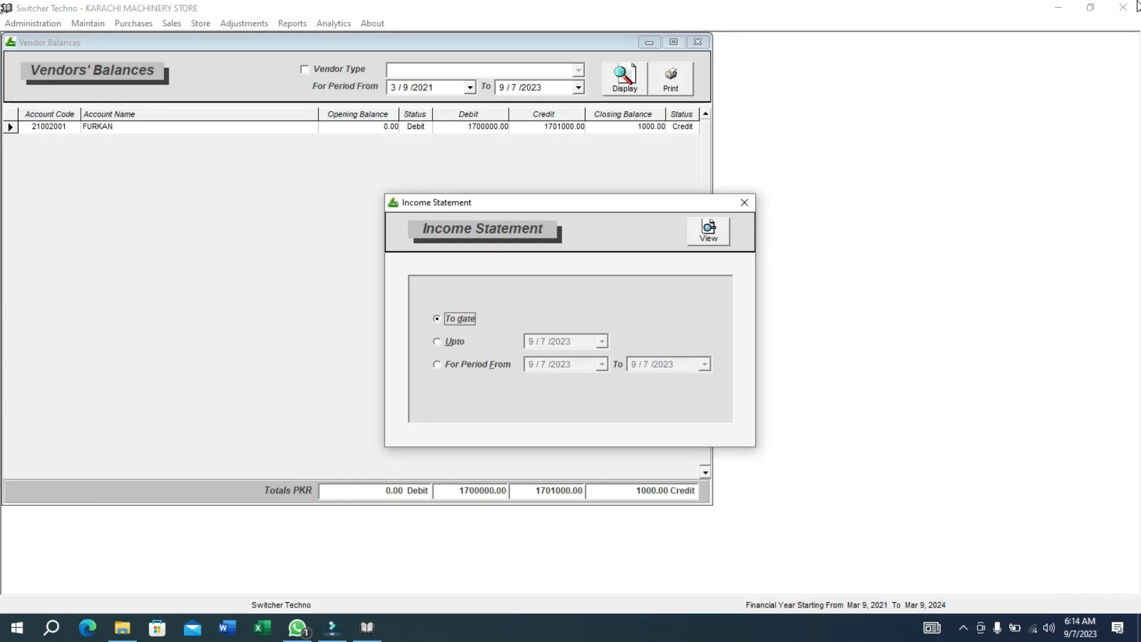
pyautogui.click(750, 202)
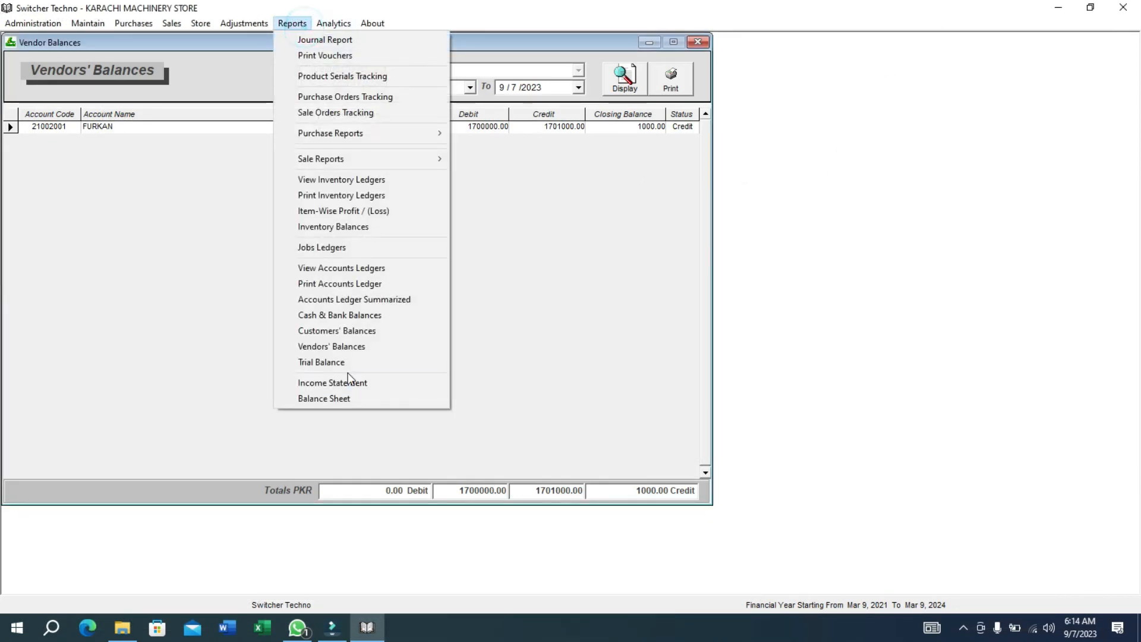
# Display the Trial Balance and check its 81714000.00 debit total.
pyautogui.click(350, 364)
pyautogui.click(596, 126)
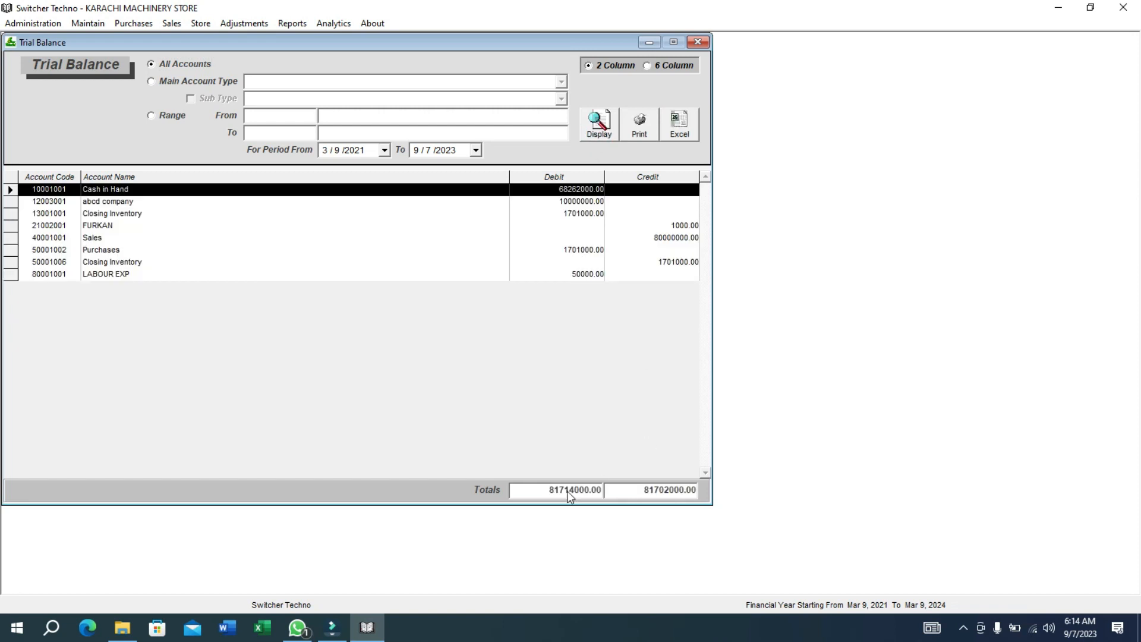
pyautogui.doubleClick(563, 496)
# View the Balance Sheet to date, including the Equity & Liabilities page.
pyautogui.click(297, 22)
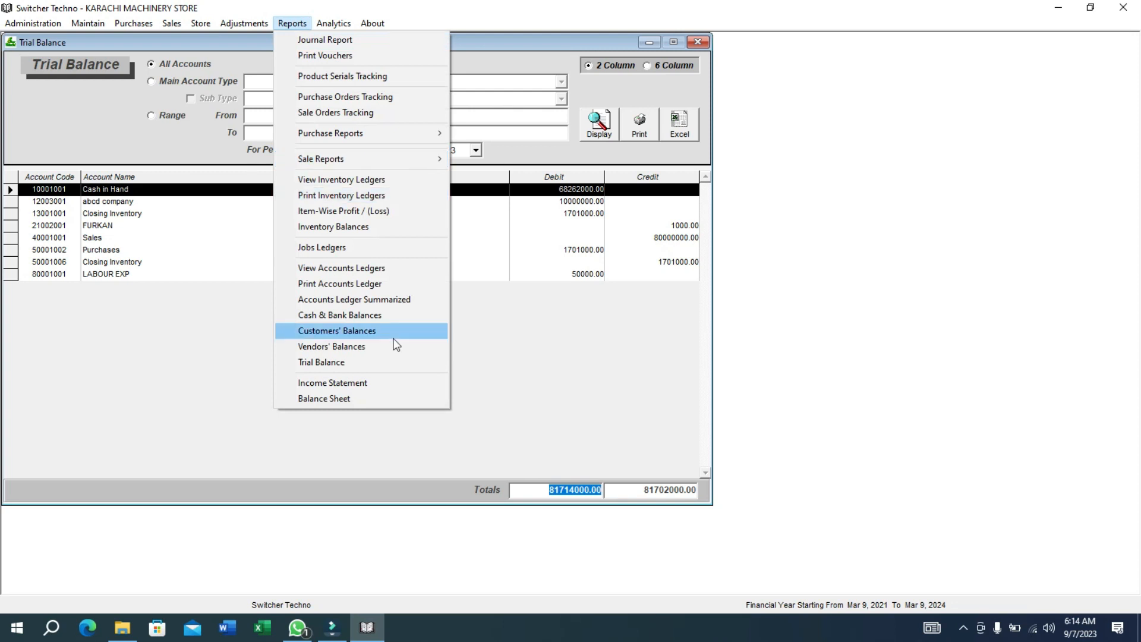
pyautogui.click(403, 399)
pyautogui.click(709, 254)
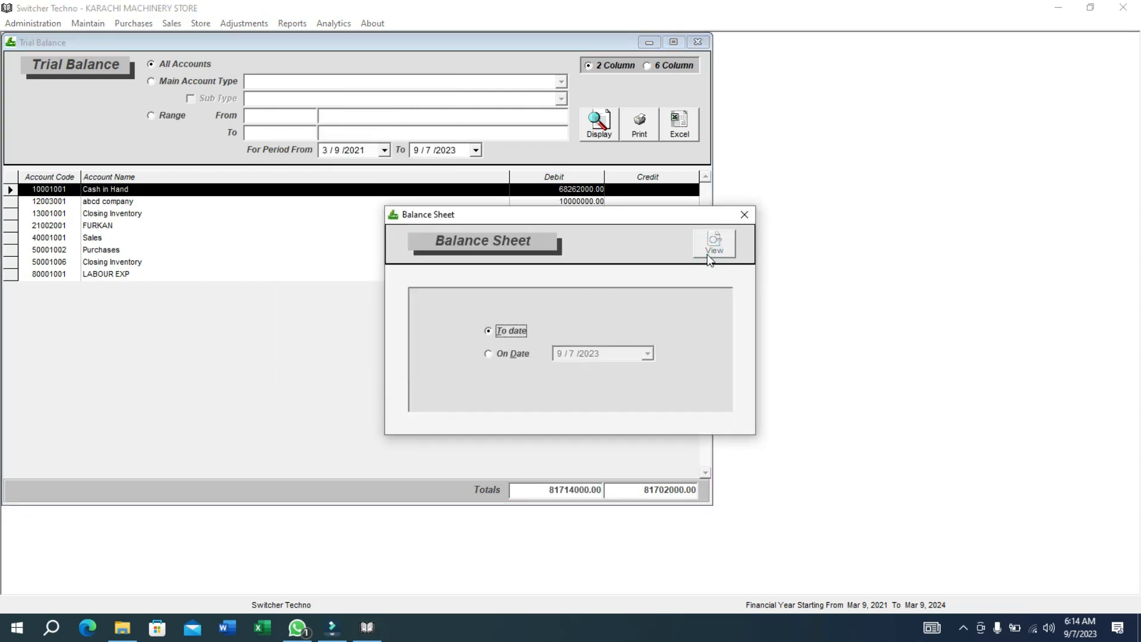
pyautogui.click(708, 258)
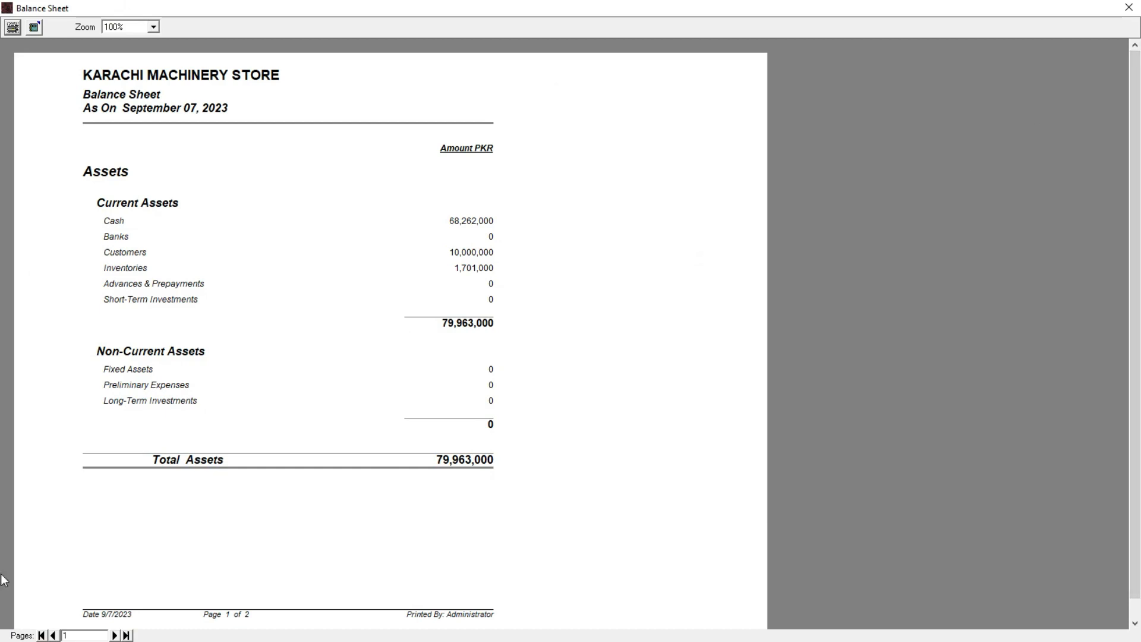
pyautogui.click(126, 635)
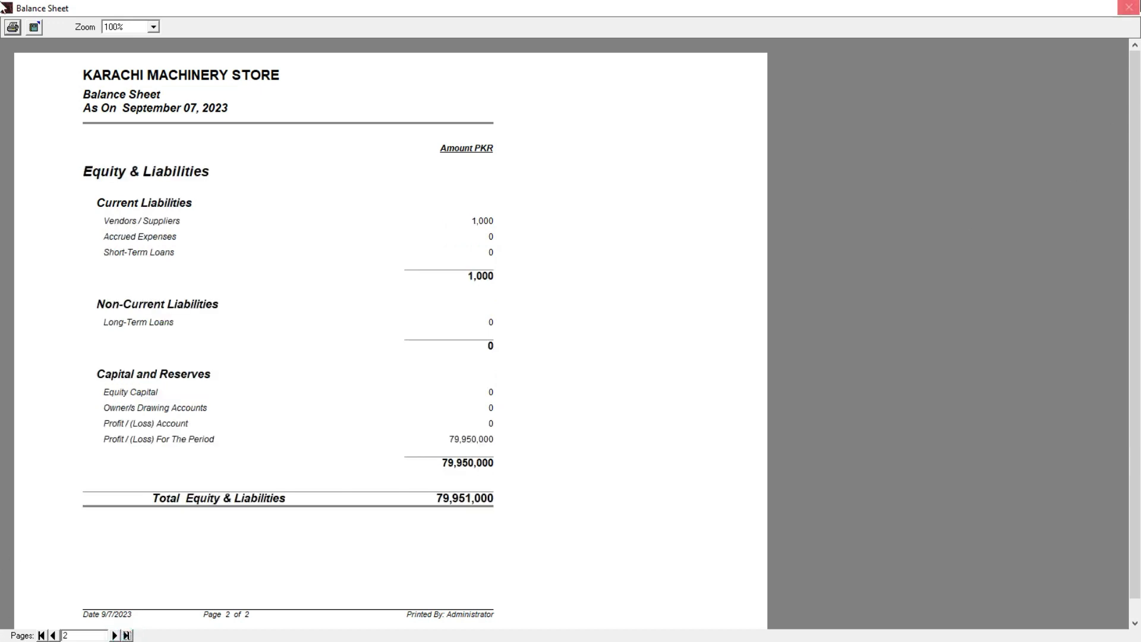
# Close the Balance Sheet, Trial Balance, Vendors' and Customers' Balances windows.
pyautogui.click(1128, 7)
pyautogui.click(737, 221)
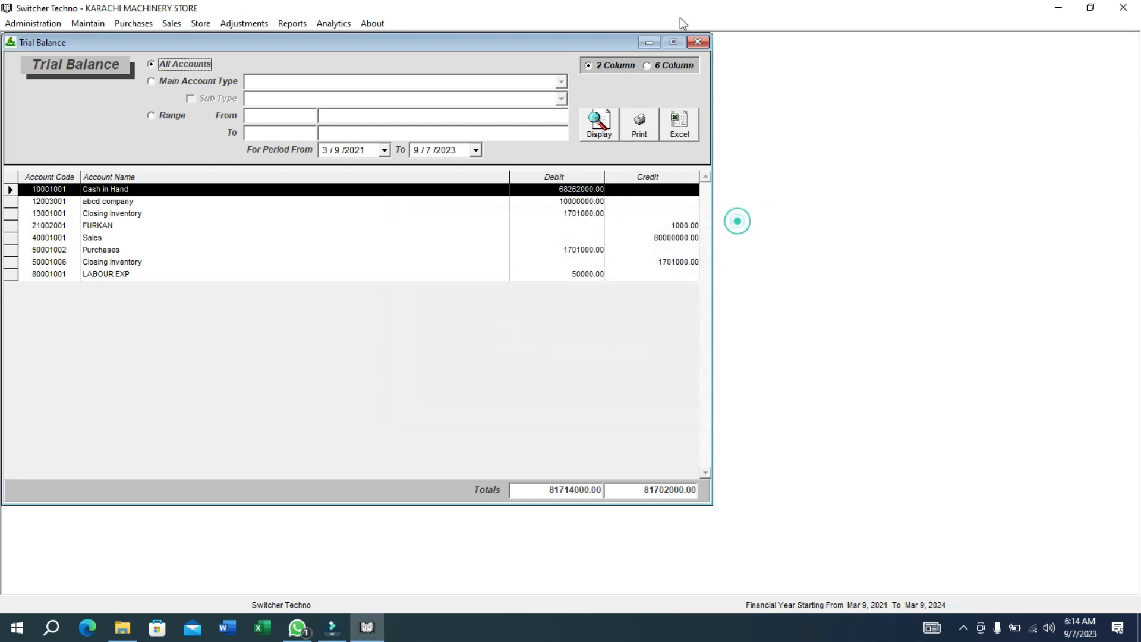
pyautogui.click(705, 46)
pyautogui.click(705, 47)
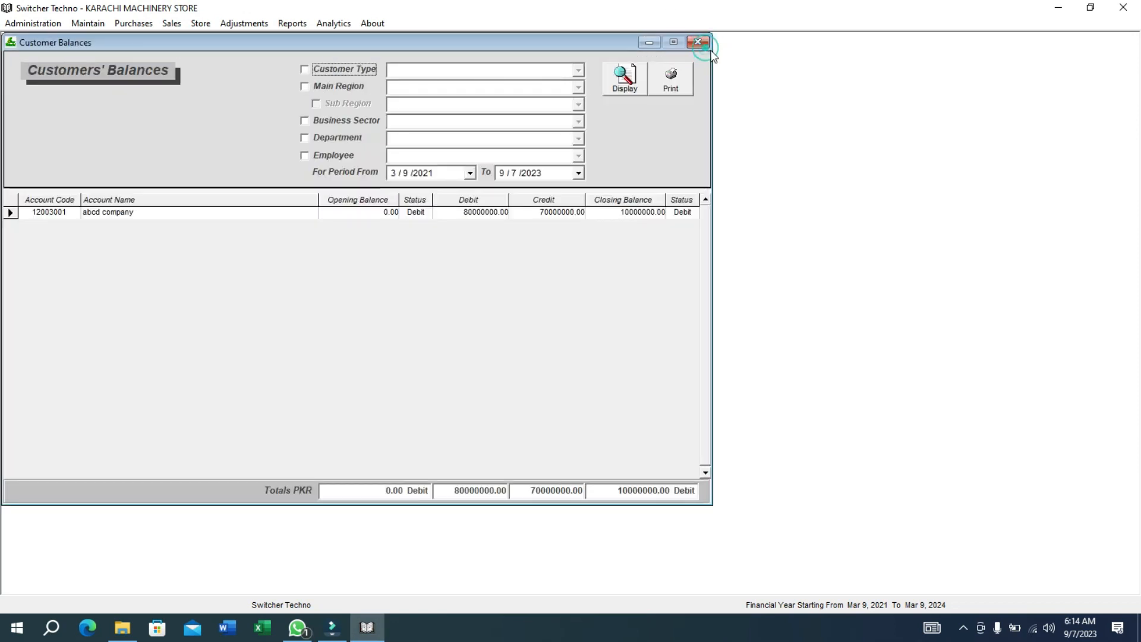
pyautogui.click(696, 44)
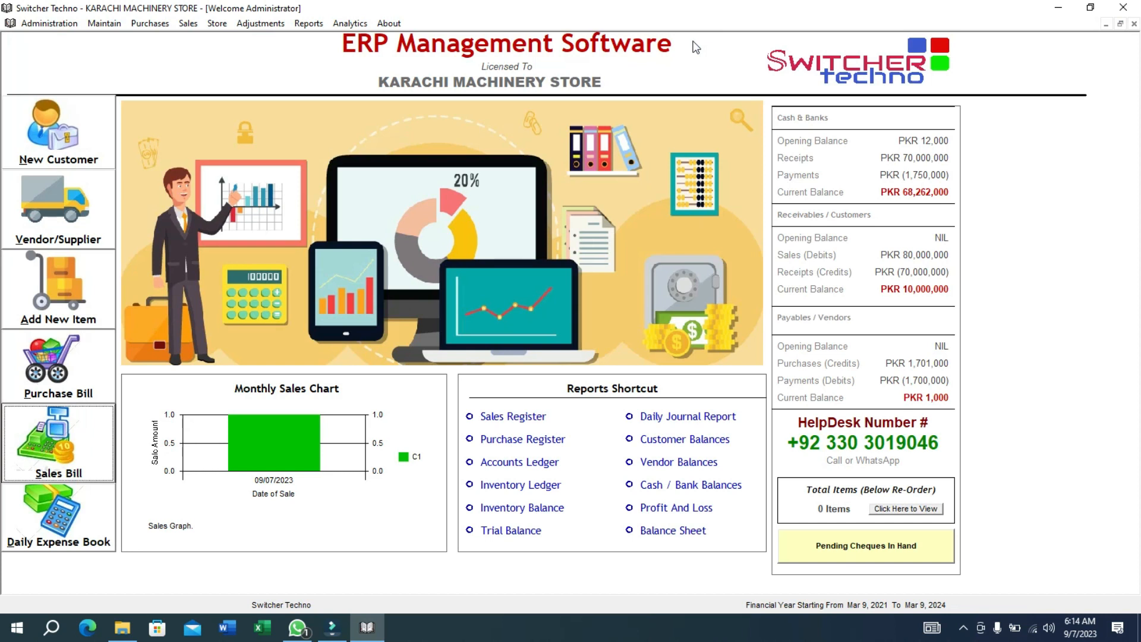
pyautogui.click(332, 25)
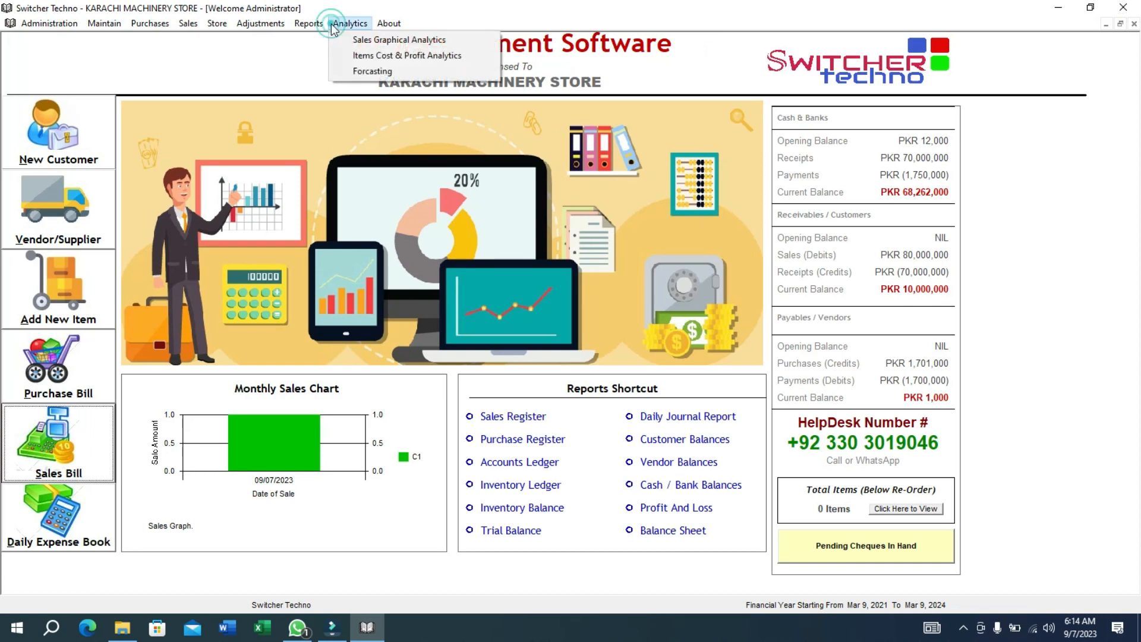
pyautogui.click(359, 56)
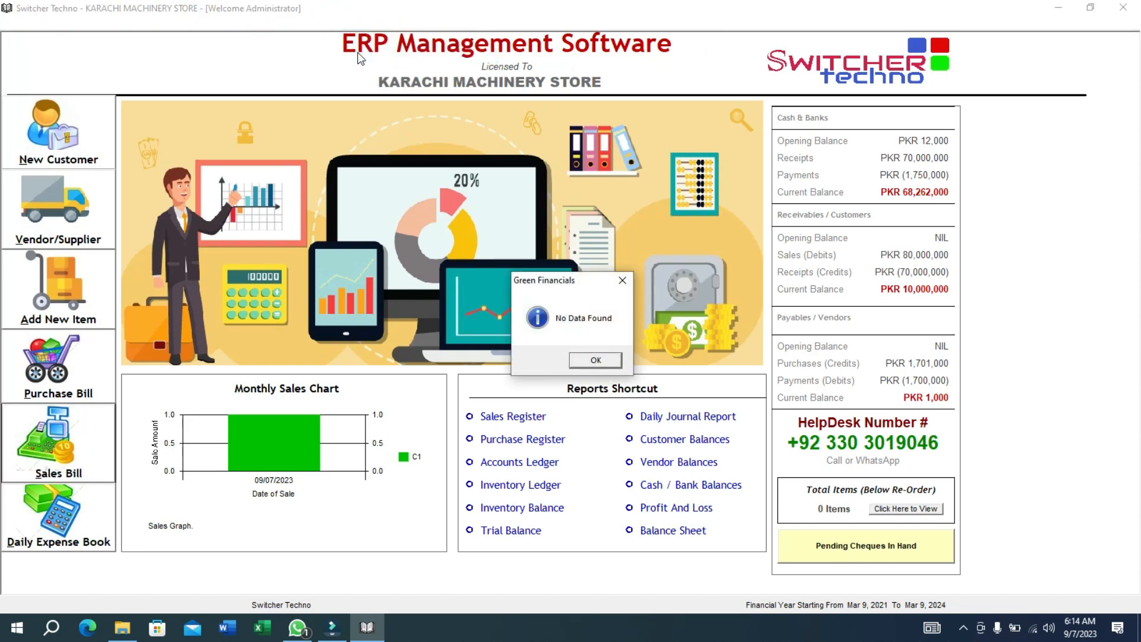
pyautogui.press('Return')
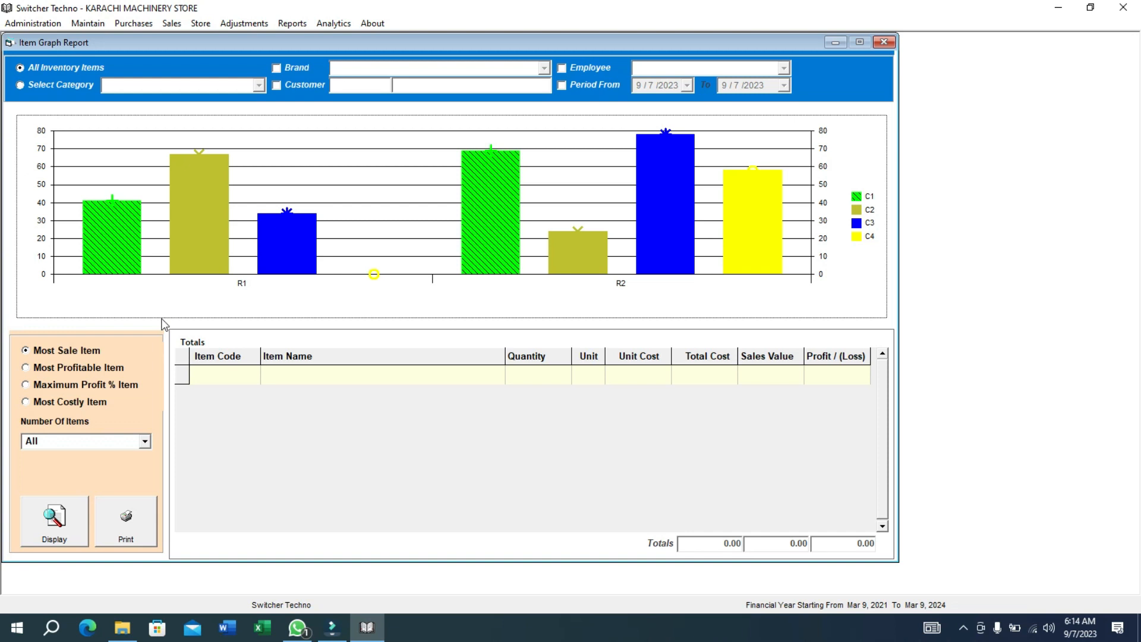
pyautogui.click(883, 43)
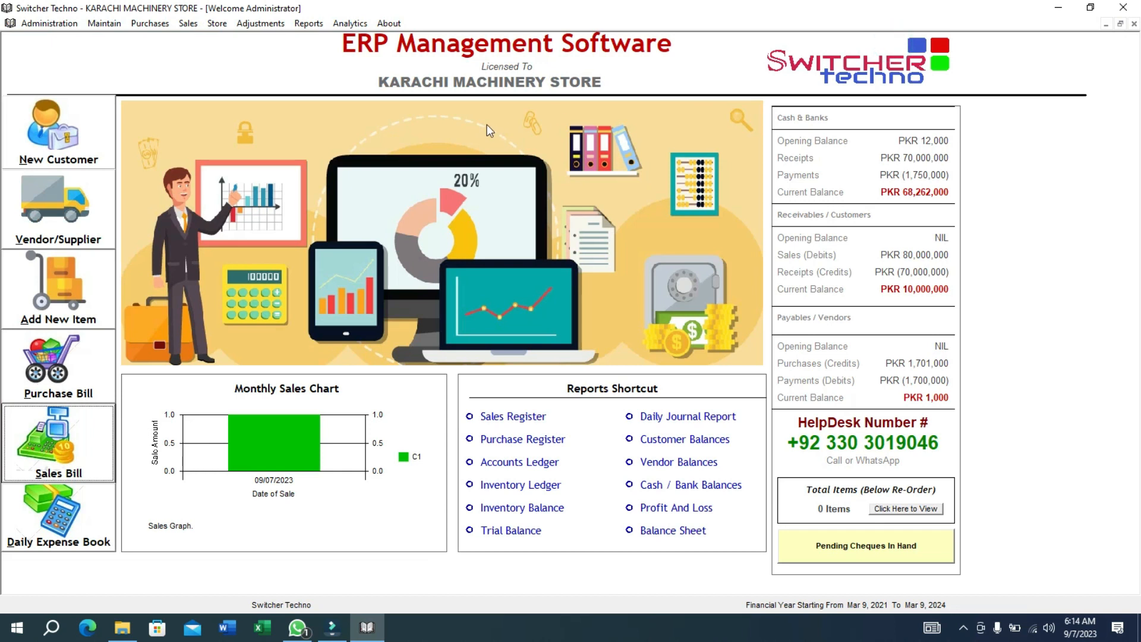
pyautogui.click(309, 24)
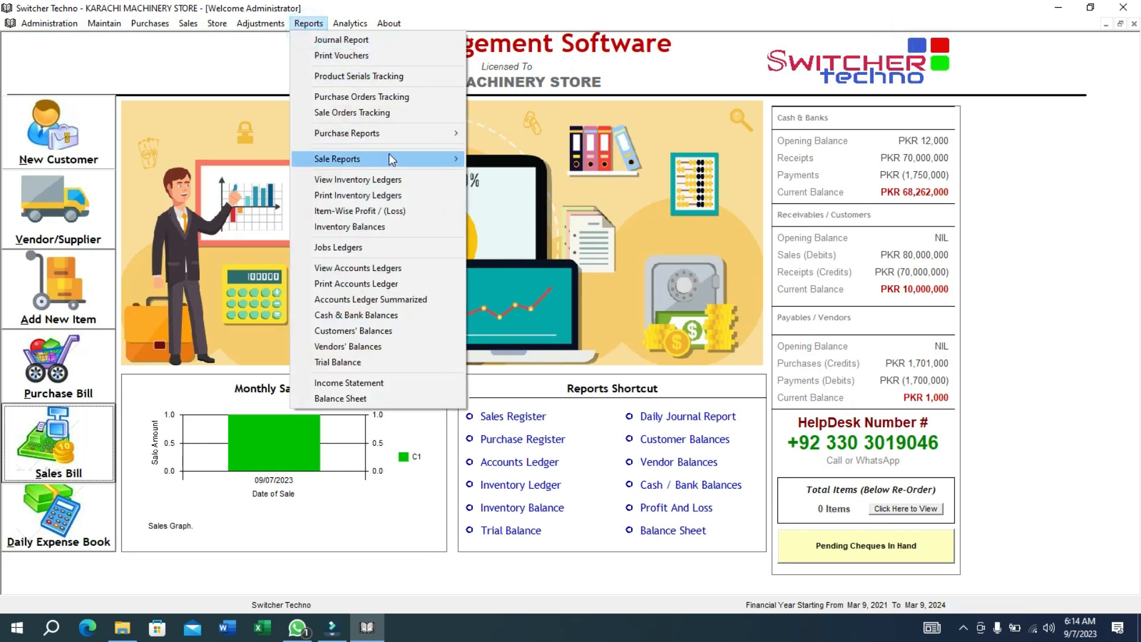
pyautogui.moveTo(413, 140)
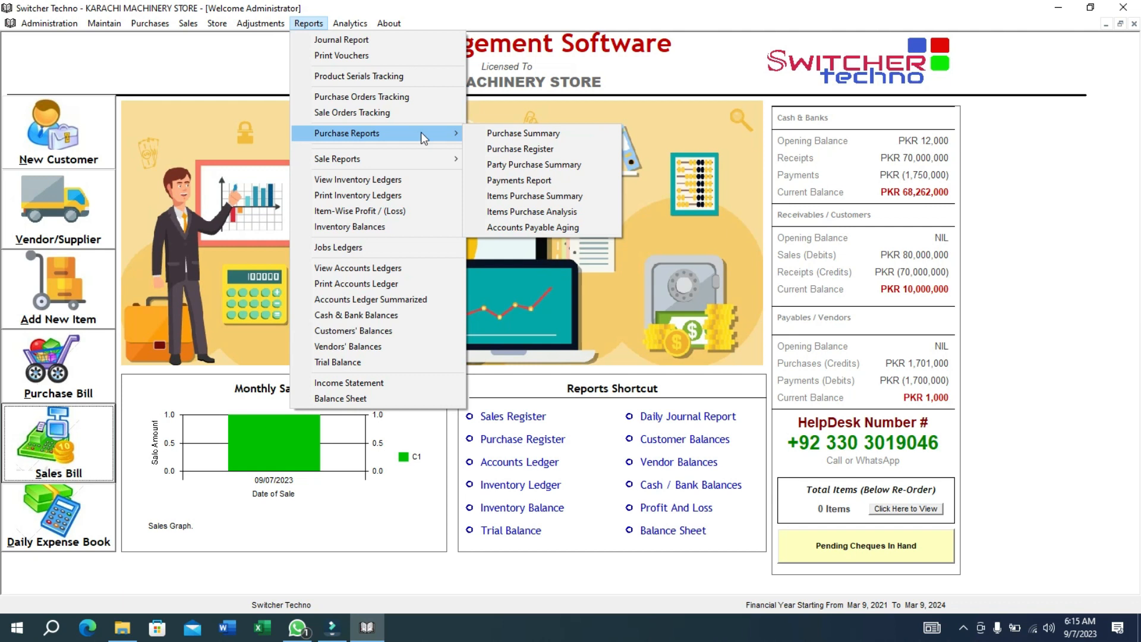
pyautogui.click(630, 98)
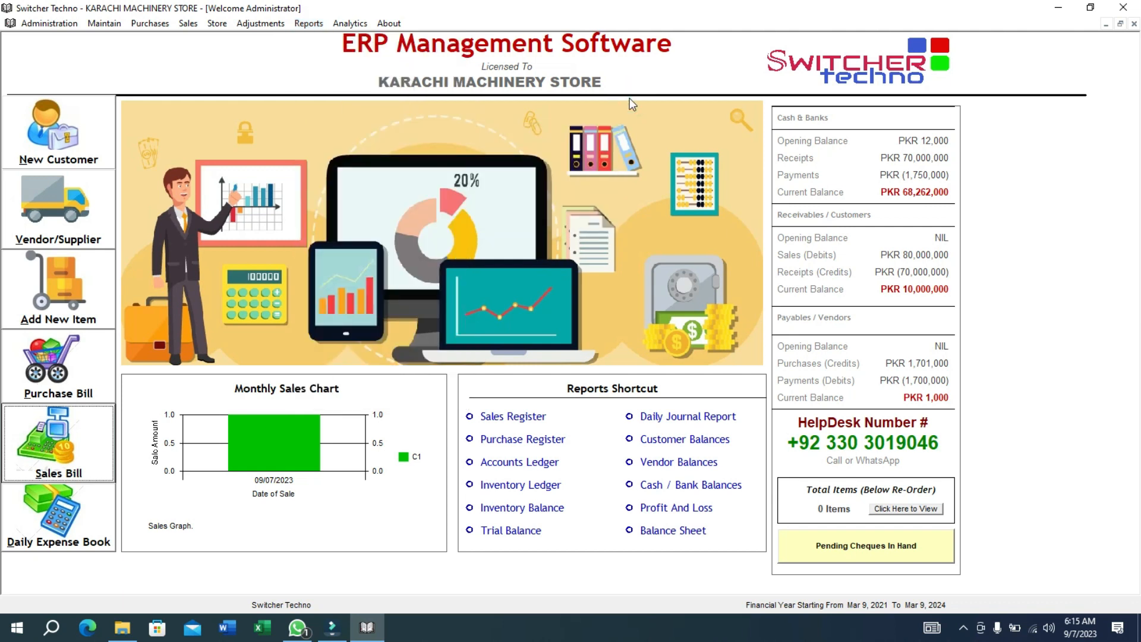